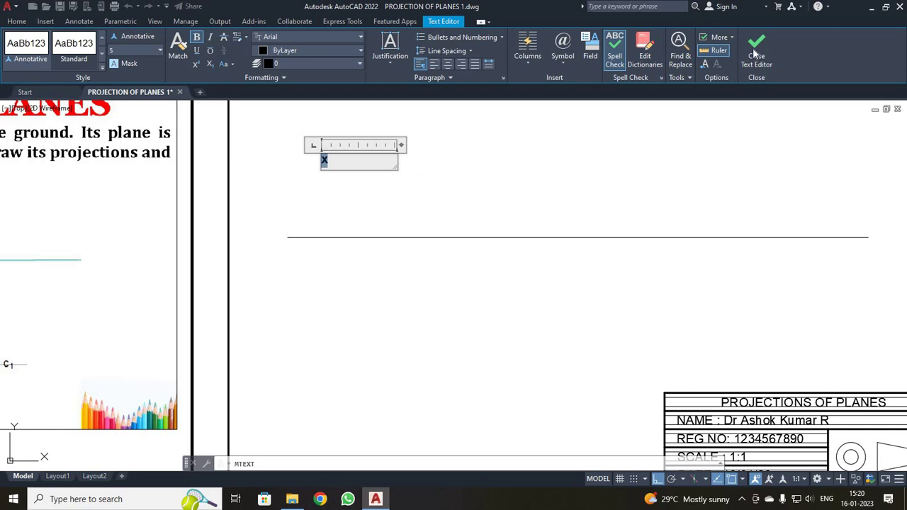
# Step: Finish the bold X label and, with ortho off, move it to the left end of the horizontal reference line
pyautogui.click(756, 49)
pyautogui.click(323, 159)
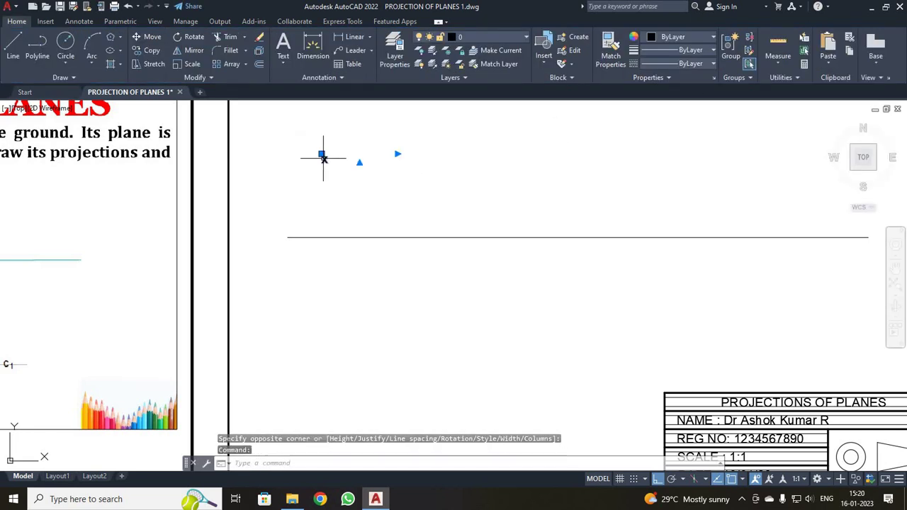
pyautogui.press('F8')
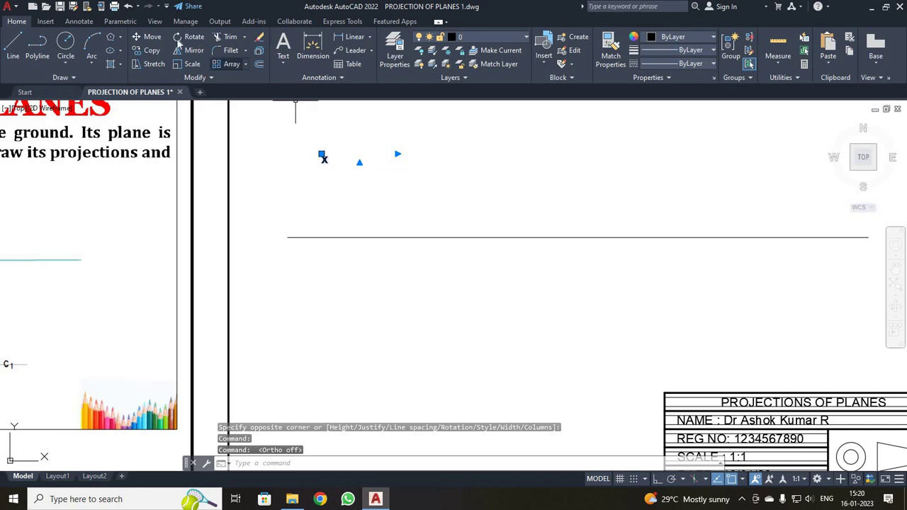
pyautogui.click(134, 39)
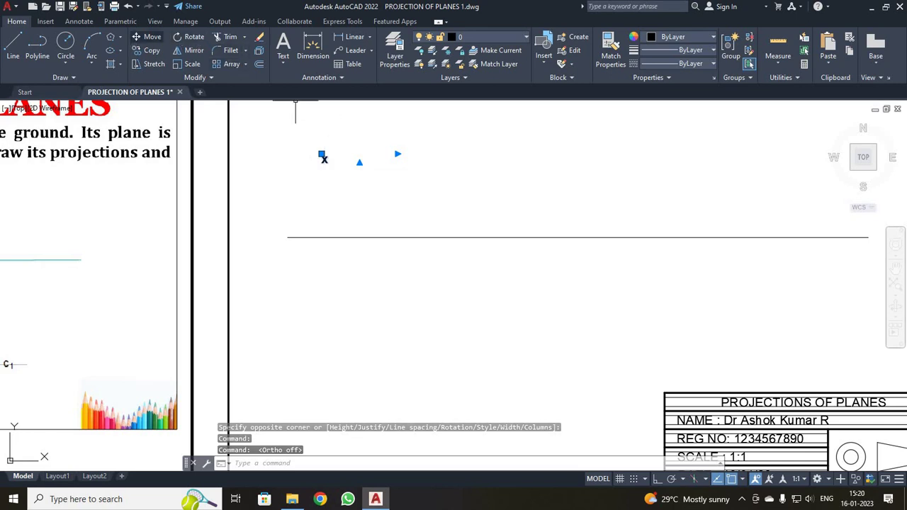
pyautogui.click(323, 163)
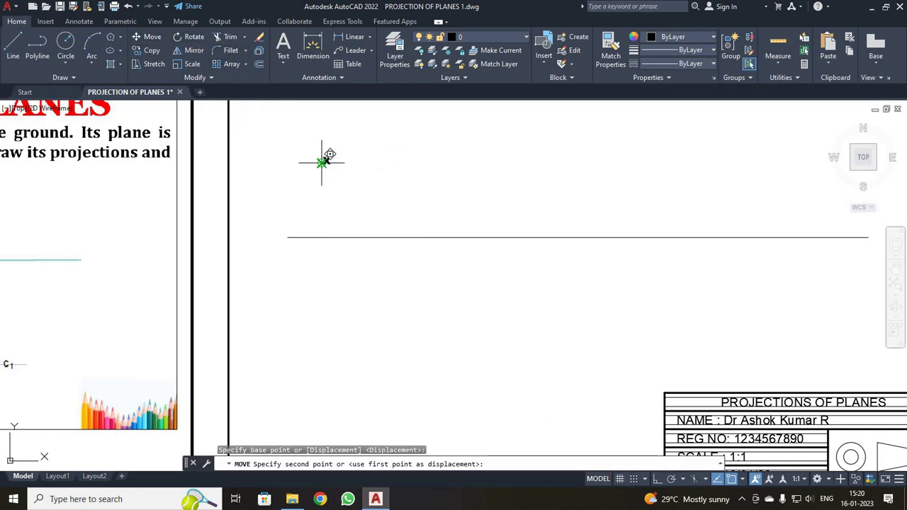
pyautogui.click(294, 237)
pyautogui.scroll(-5, 467, 298)
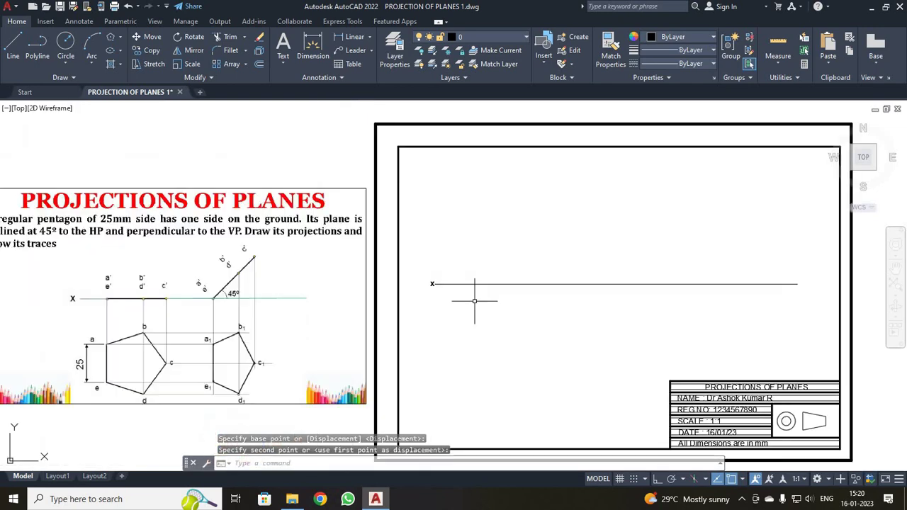
# Step: Add a bold multiline text label "Y" above the reference line
pyautogui.scroll(3, 822, 345)
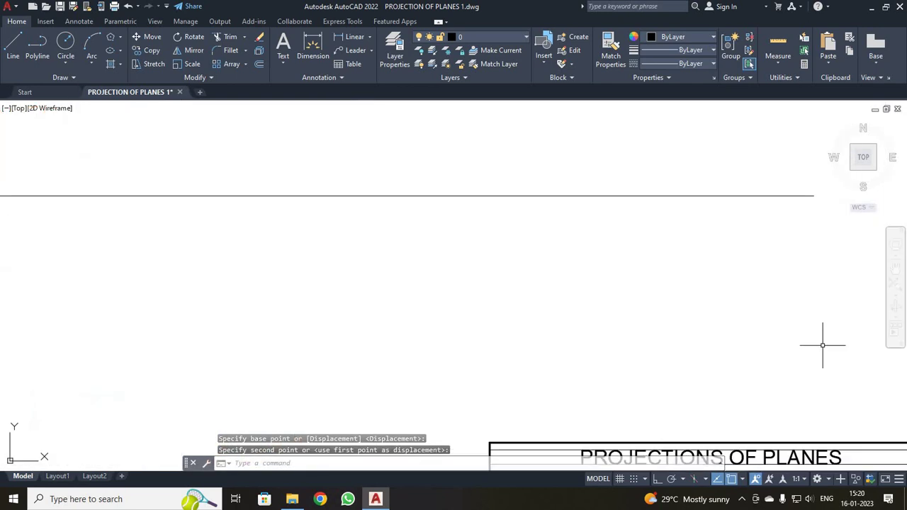
pyautogui.scroll(-2, 823, 345)
pyautogui.click(283, 44)
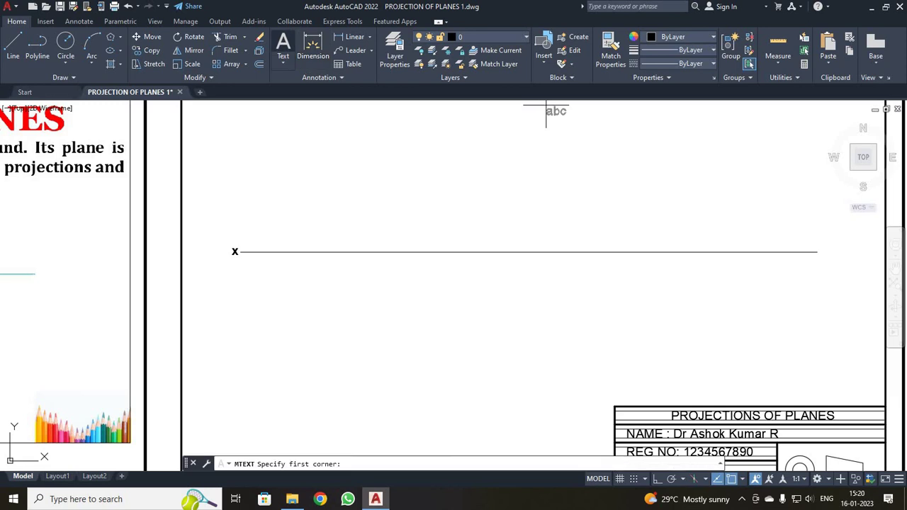
pyautogui.click(326, 127)
pyautogui.click(460, 204)
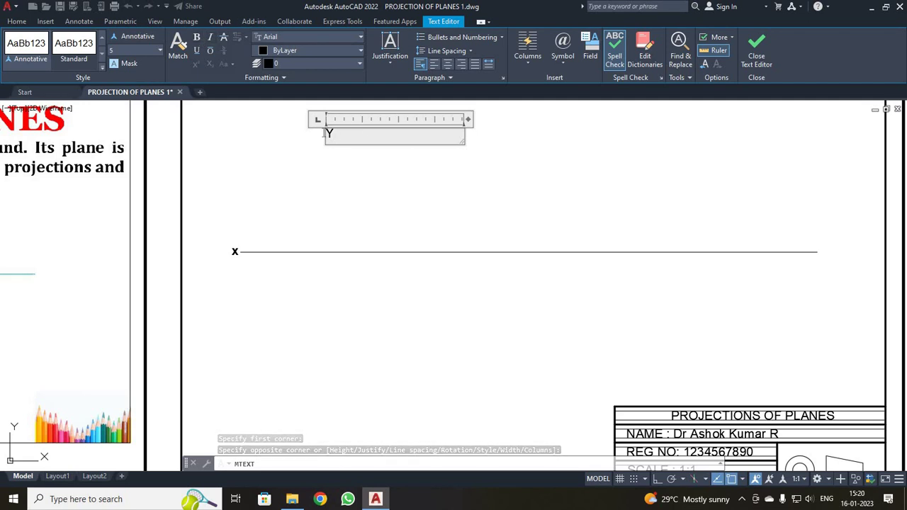
pyautogui.hotkey('ctrl', 'a')
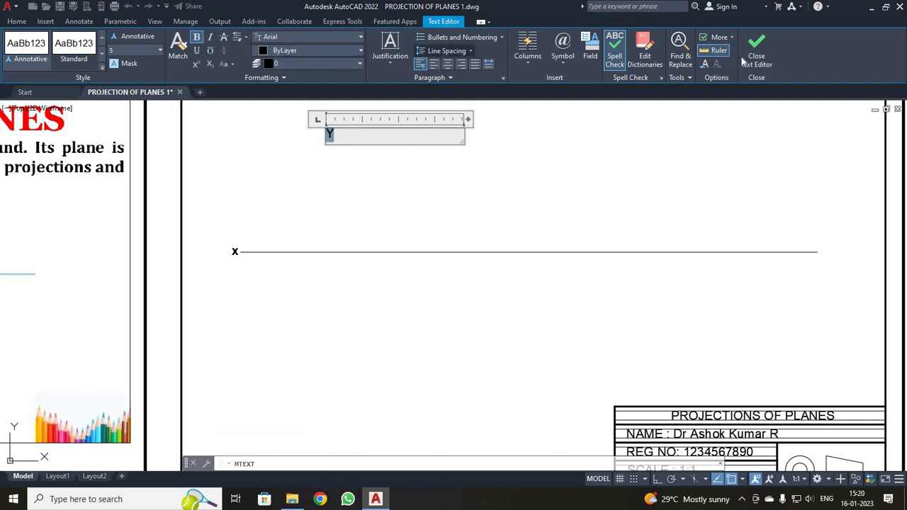
pyautogui.click(756, 49)
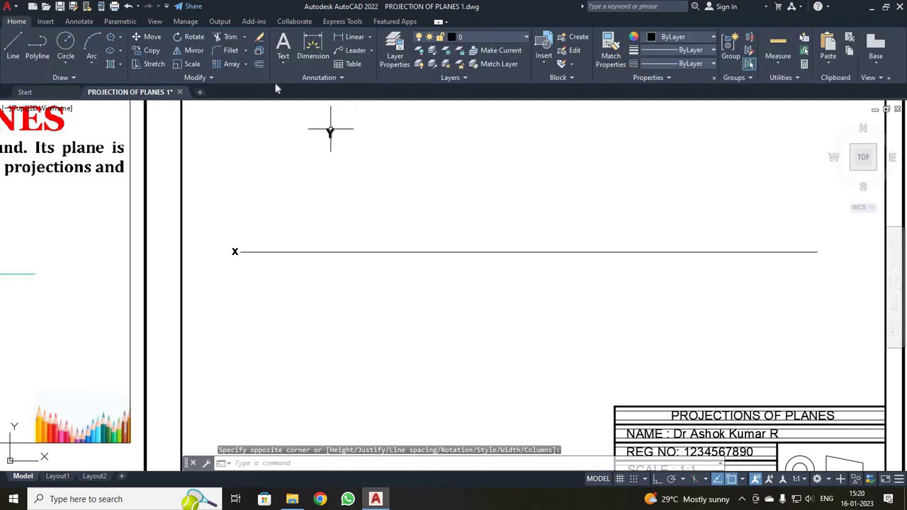
# Step: Try to move the Y label to the right end of the reference line
pyautogui.click(327, 130)
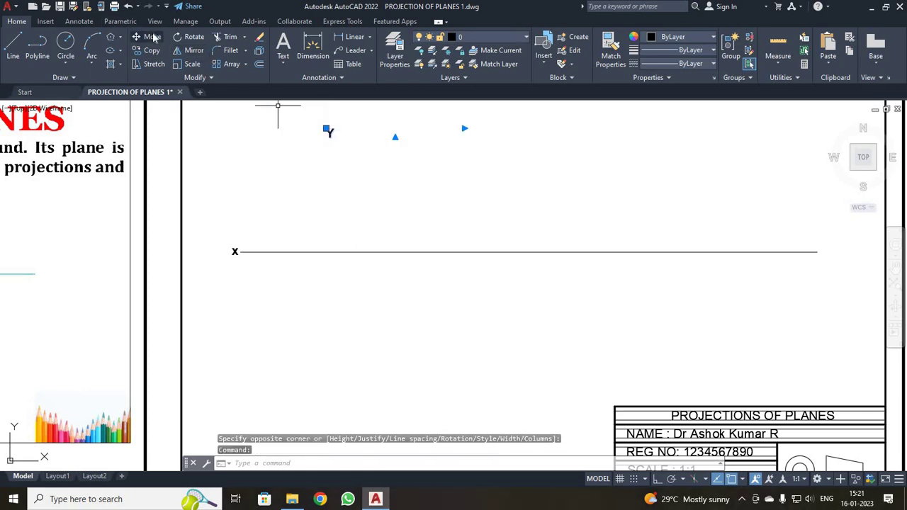
pyautogui.click(153, 37)
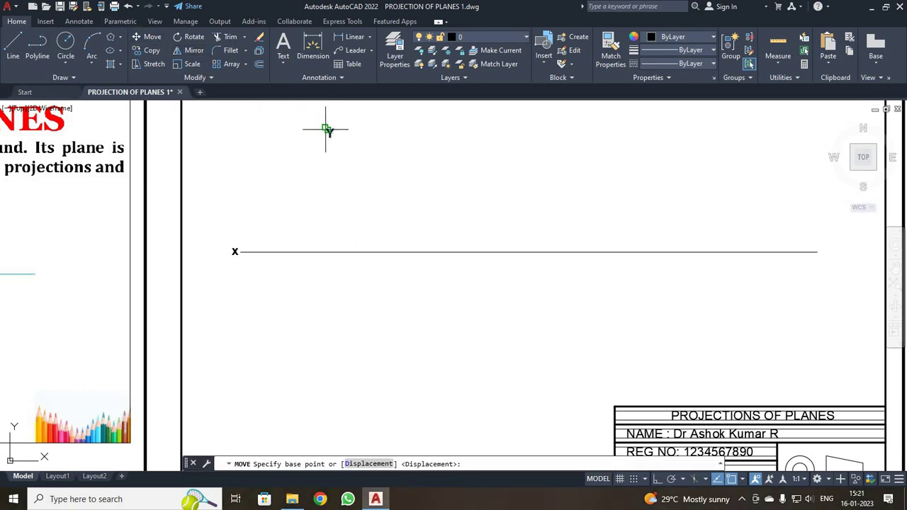
pyautogui.scroll(4, 326, 130)
pyautogui.scroll(-3, 335, 134)
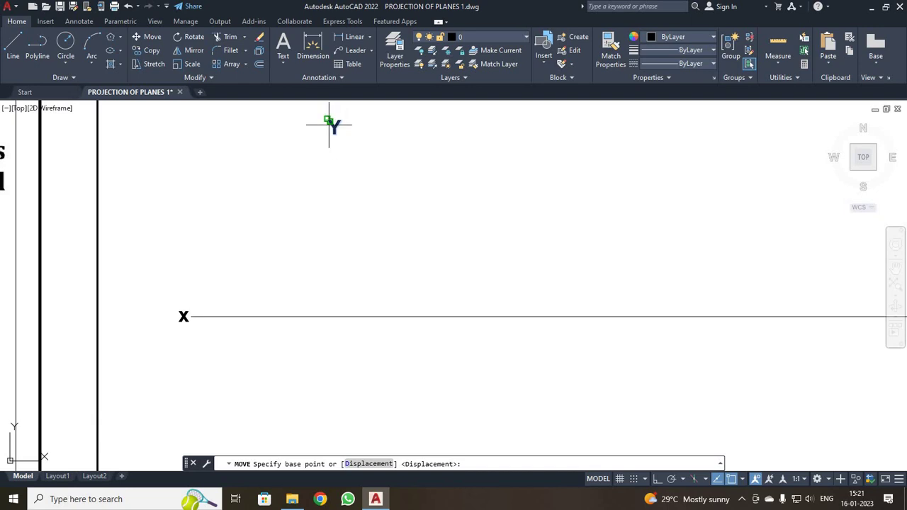
pyautogui.click(330, 122)
pyautogui.scroll(-4, 879, 311)
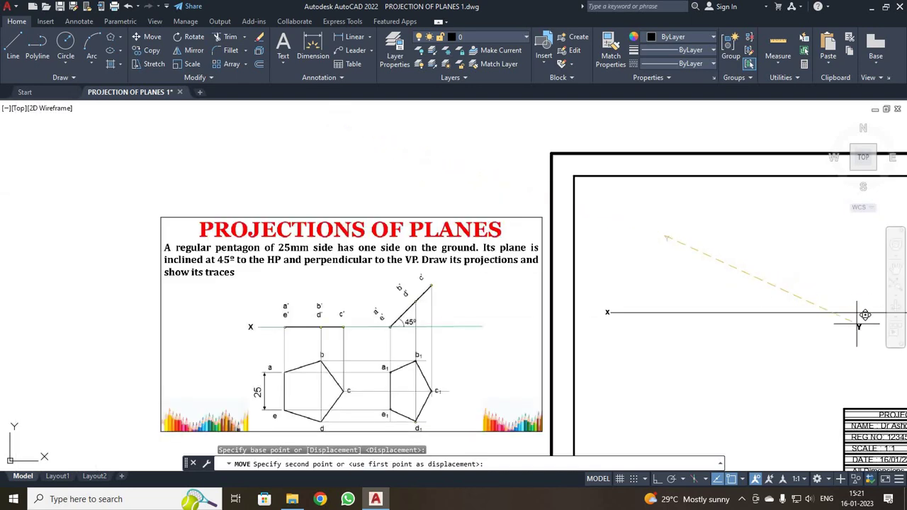
pyautogui.scroll(-4, 860, 317)
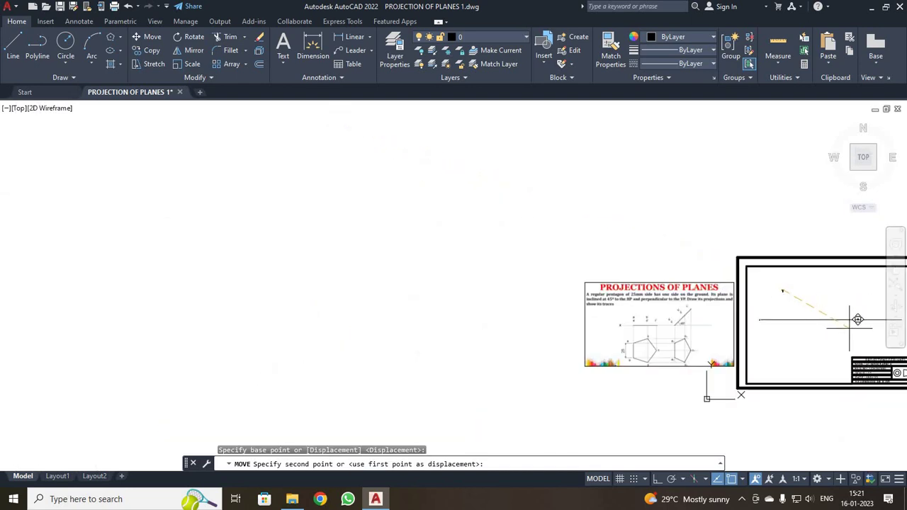
pyautogui.write('Z')
pyautogui.press('Return')
pyautogui.write('W')
pyautogui.press('Return')
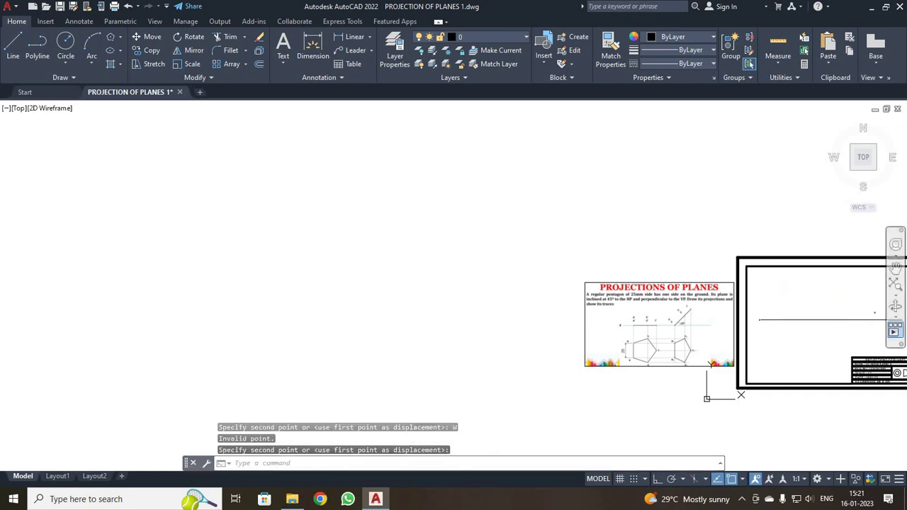
pyautogui.click(871, 308)
pyautogui.scroll(6, 861, 308)
pyautogui.scroll(-2, 854, 316)
pyautogui.scroll(-4, 853, 315)
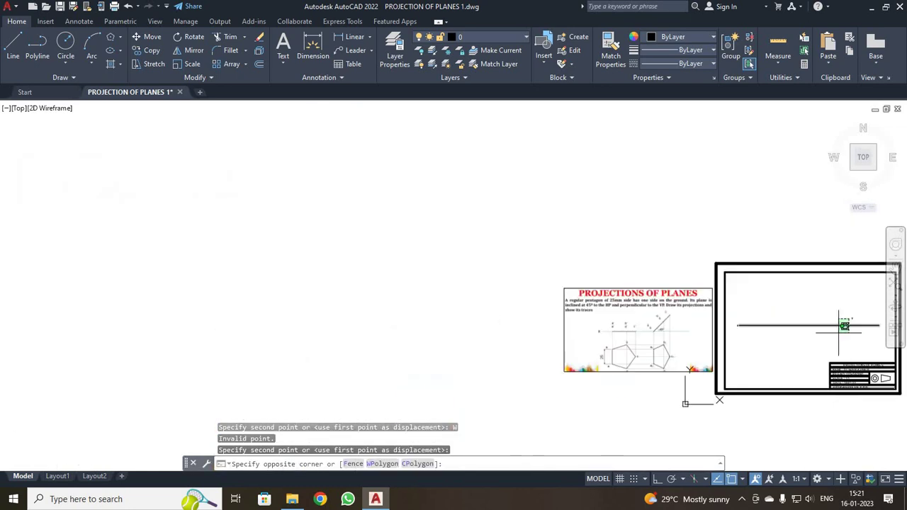
pyautogui.press('Escape')
pyautogui.write('z')
pyautogui.press('Return')
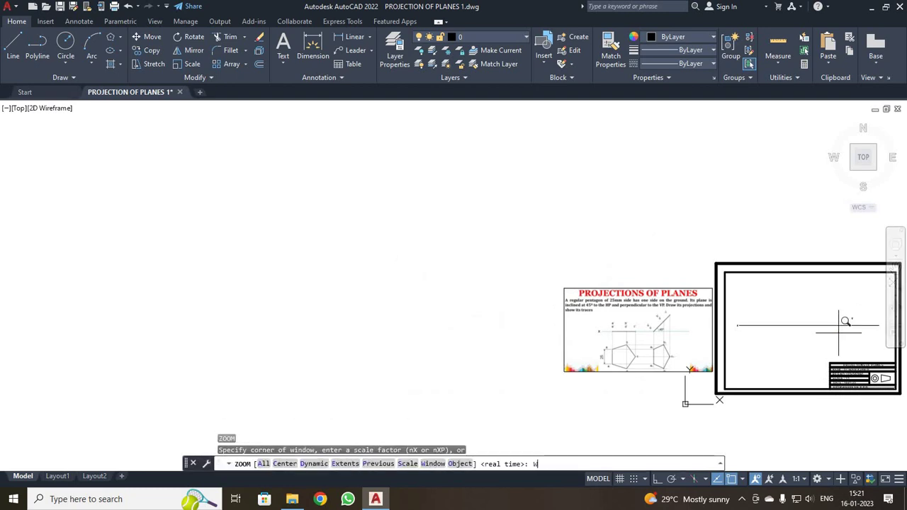
pyautogui.press('Return')
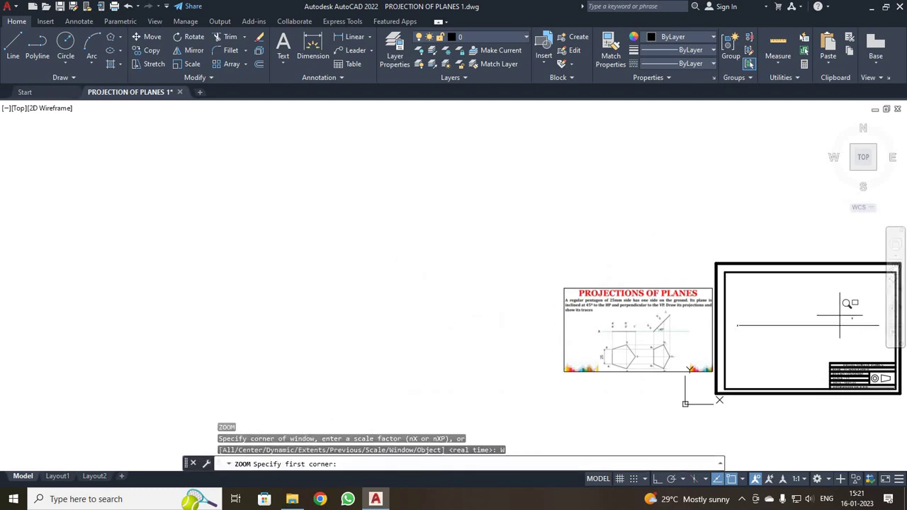
pyautogui.click(839, 314)
pyautogui.click(894, 333)
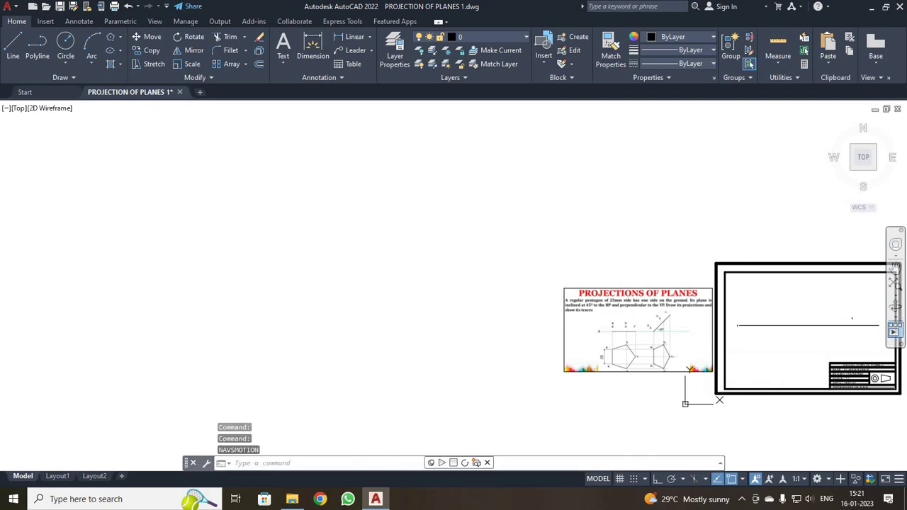
pyautogui.press('Escape')
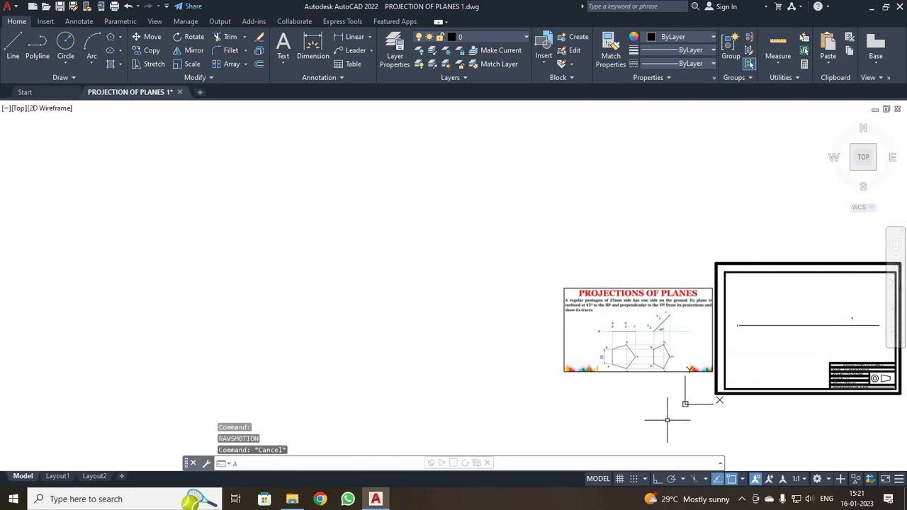
# Step: Move the Y label by its upper-left corner to the right end of the reference line, vertically centred on the line
pyautogui.write('z')
pyautogui.press('Return')
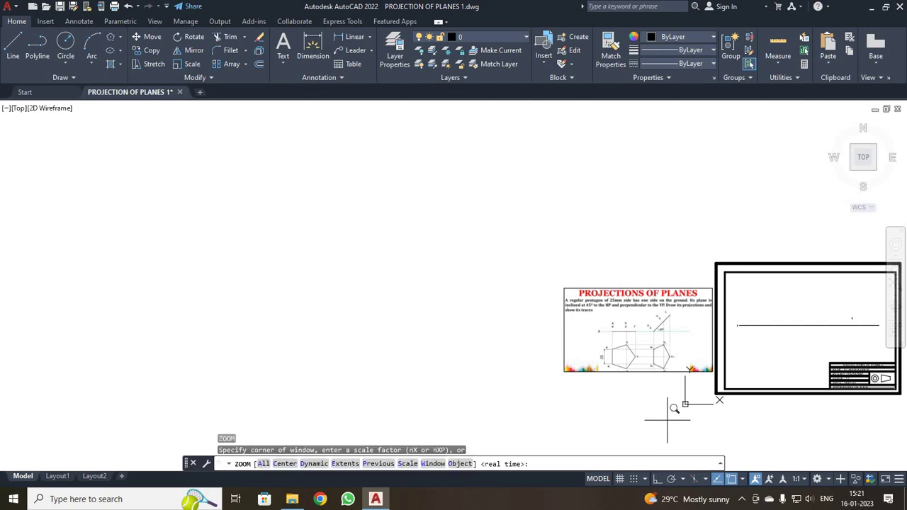
pyautogui.write('w')
pyautogui.press('Return')
pyautogui.click(843, 314)
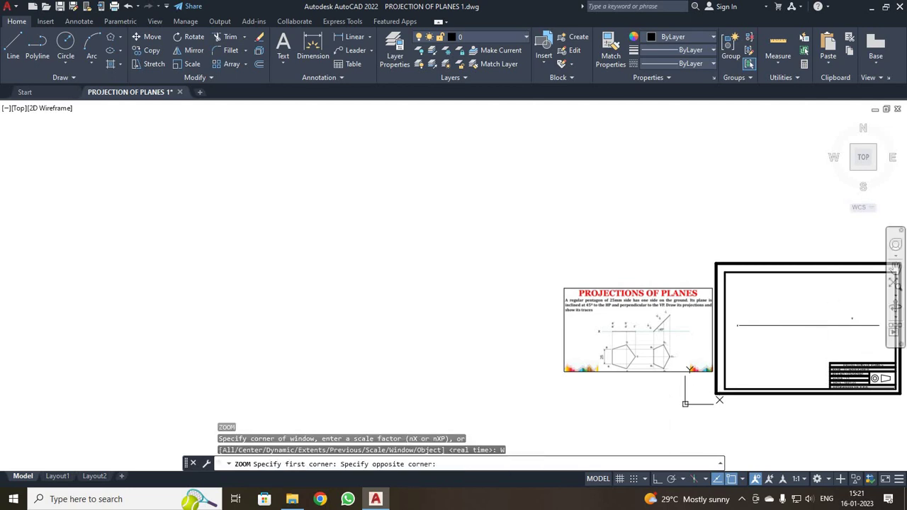
pyautogui.click(882, 337)
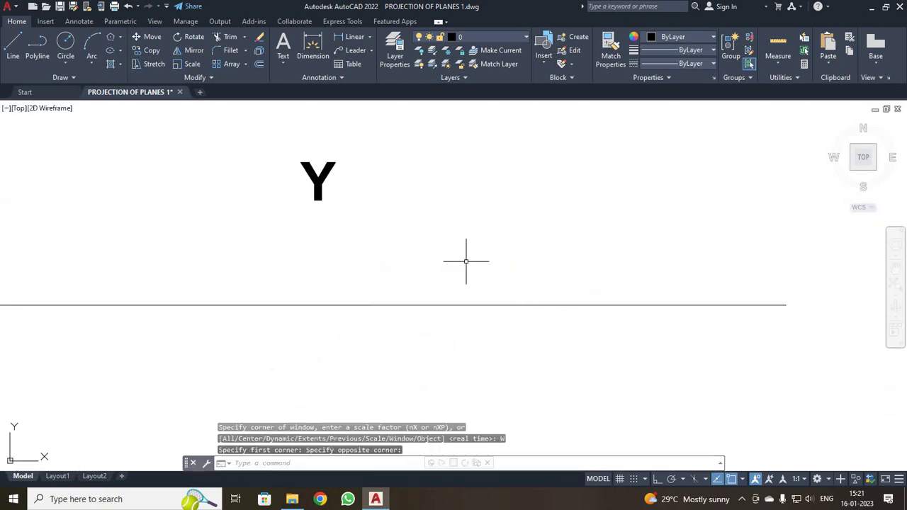
pyautogui.click(311, 167)
pyautogui.press('Escape')
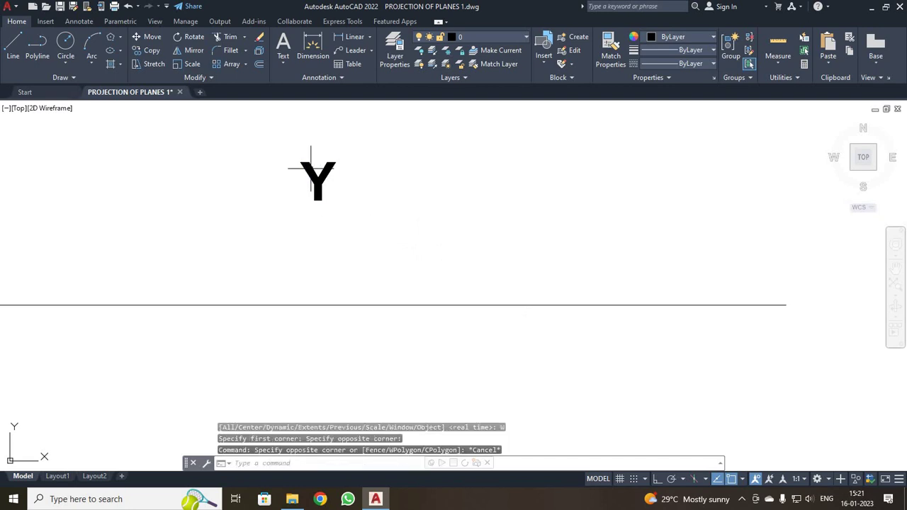
pyautogui.click(301, 163)
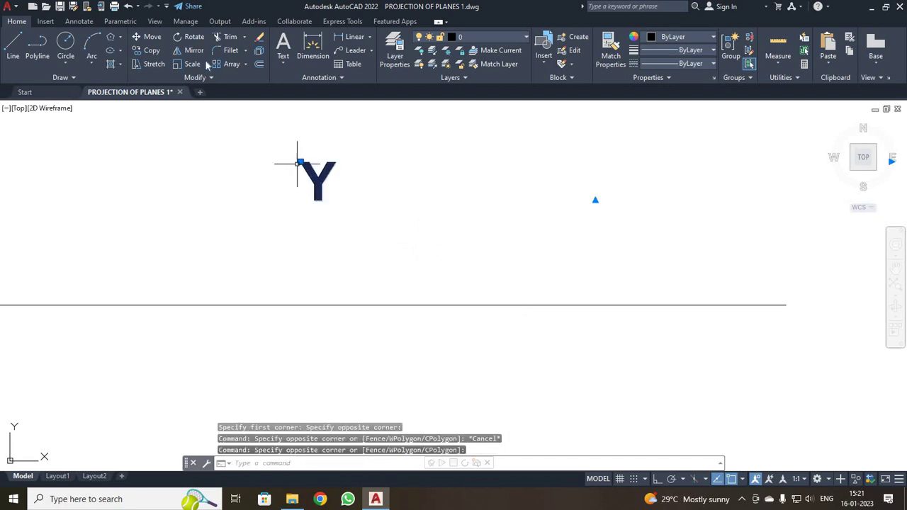
pyautogui.click(153, 37)
pyautogui.click(300, 162)
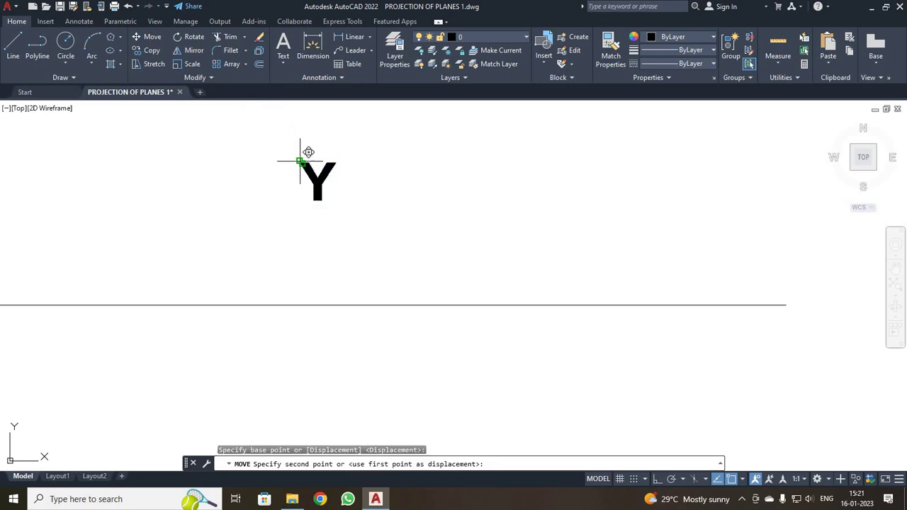
pyautogui.click(788, 286)
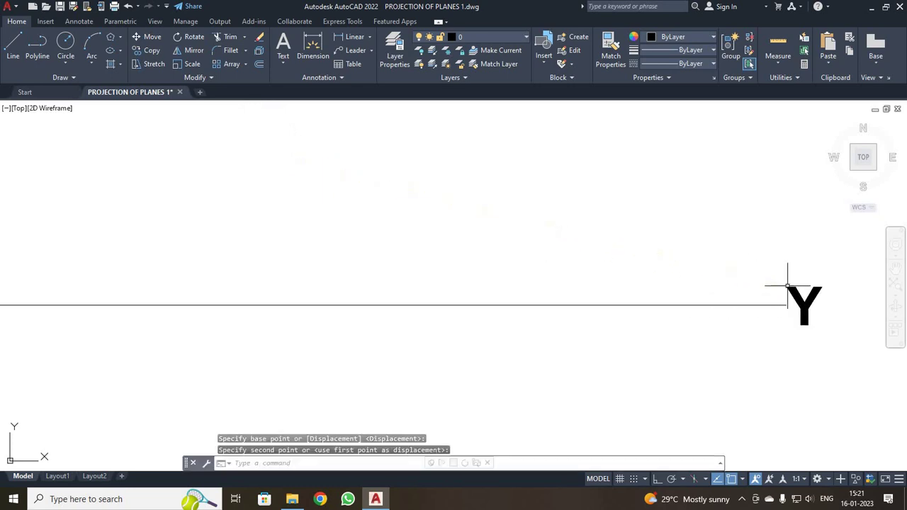
# Step: Add a bold multiline text label "V.P" above the reference line
pyautogui.click(283, 44)
pyautogui.click(373, 175)
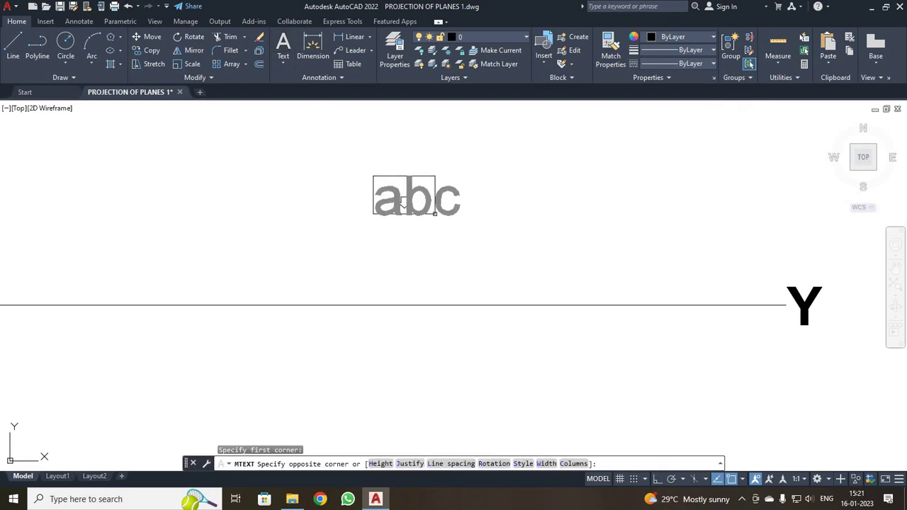
pyautogui.click(571, 228)
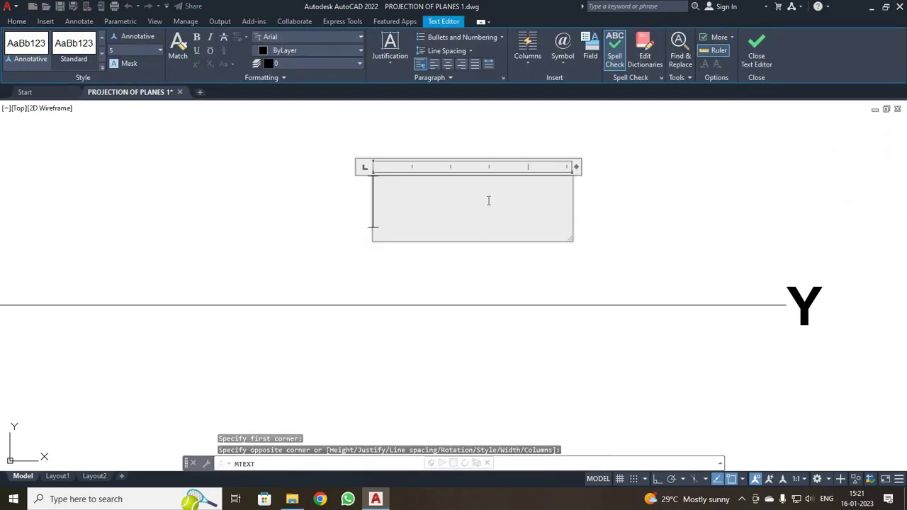
pyautogui.write('V.P')
pyautogui.hotkey('ctrl', 'a')
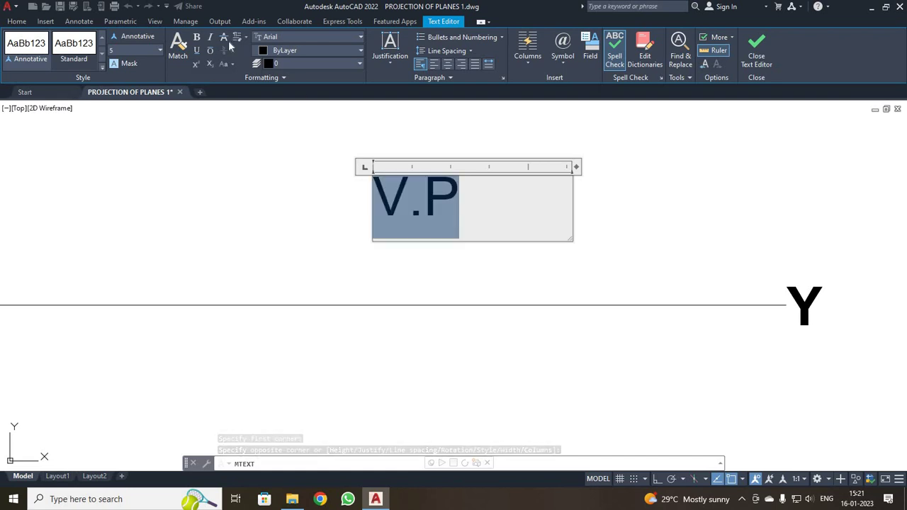
pyautogui.click(196, 36)
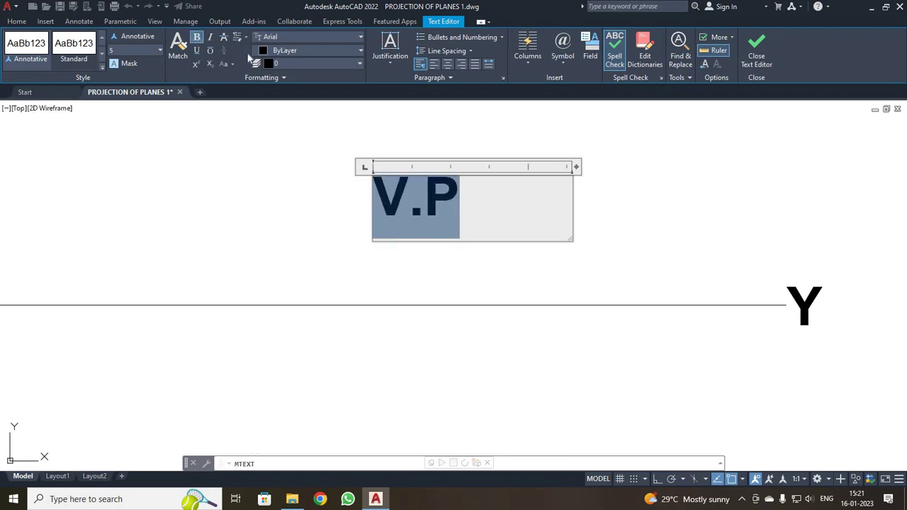
pyautogui.click(756, 50)
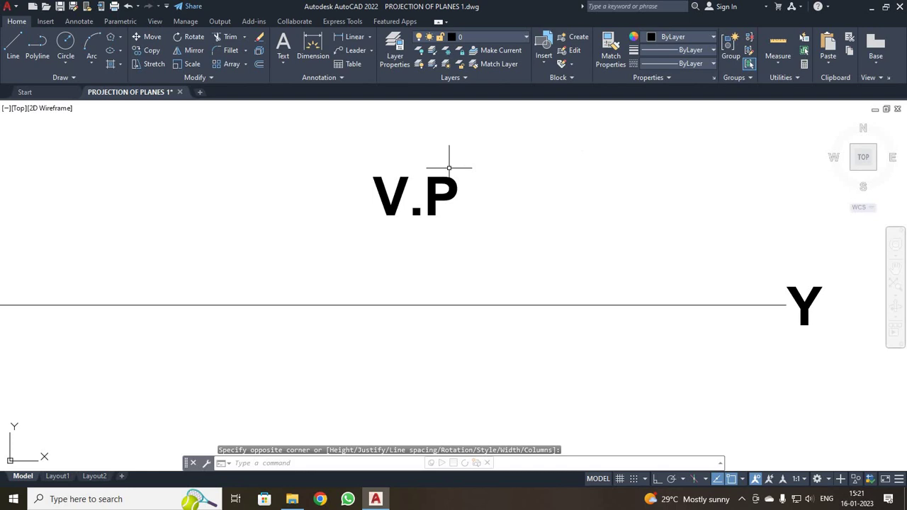
# Step: Move the V.P label by its upper-left corner to just above the reference line, near the Y end
pyautogui.click(370, 182)
pyautogui.click(148, 37)
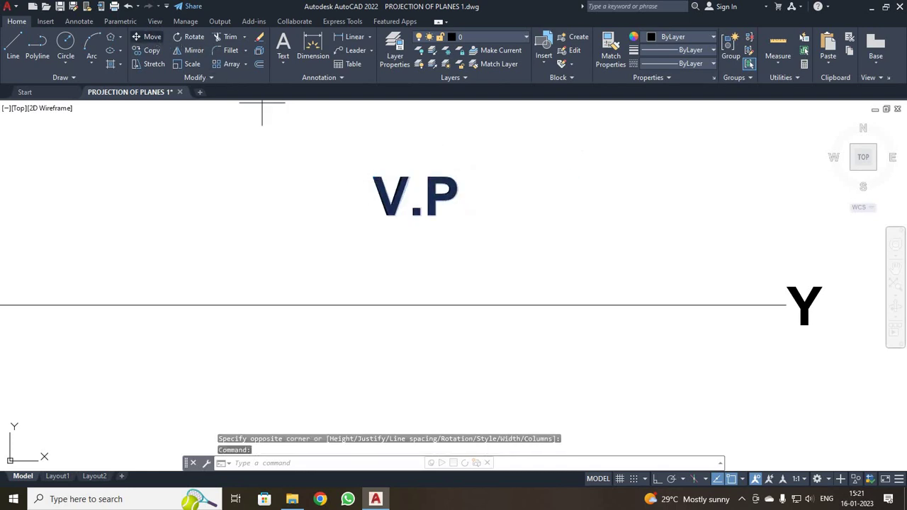
pyautogui.click(371, 176)
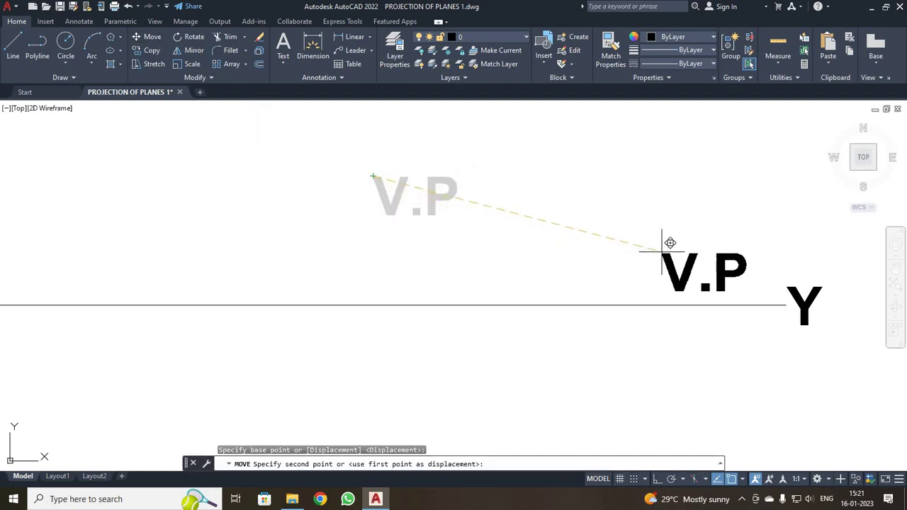
pyautogui.click(675, 251)
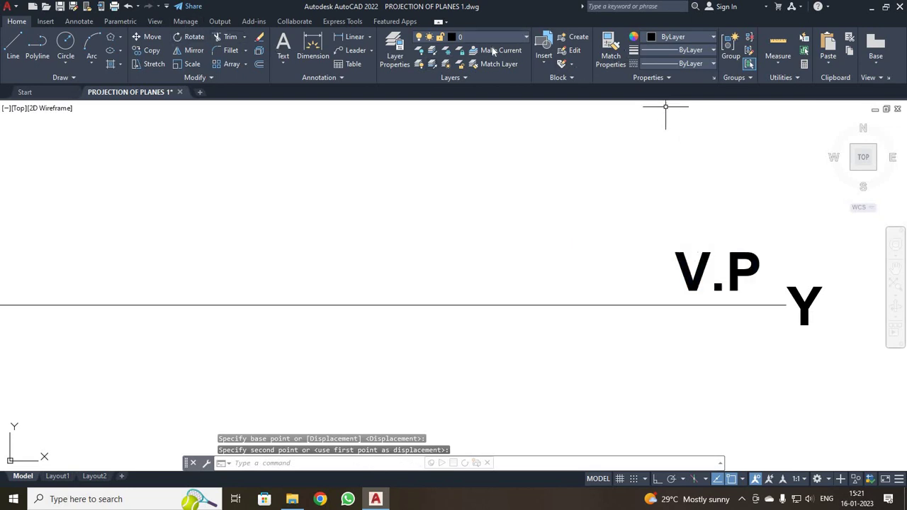
# Step: Add a bold multiline text label "H.P" above the reference line
pyautogui.click(283, 53)
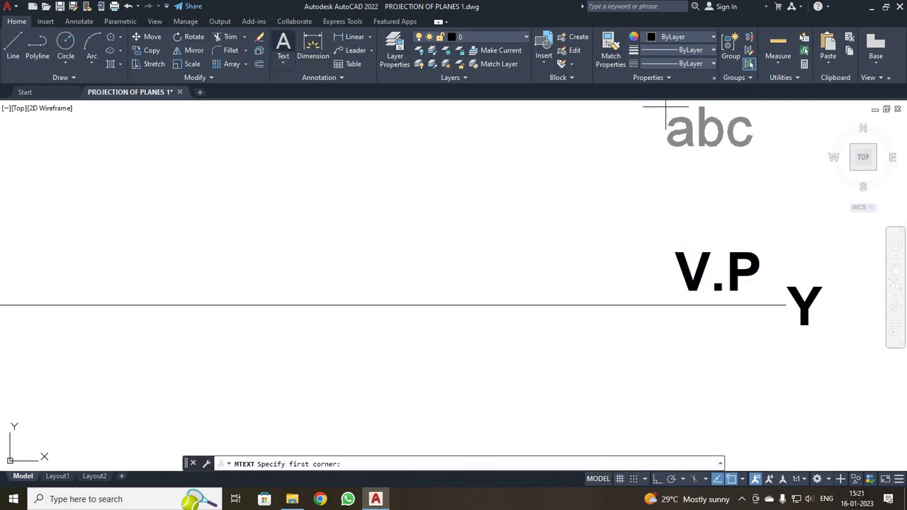
pyautogui.click(325, 142)
pyautogui.click(491, 199)
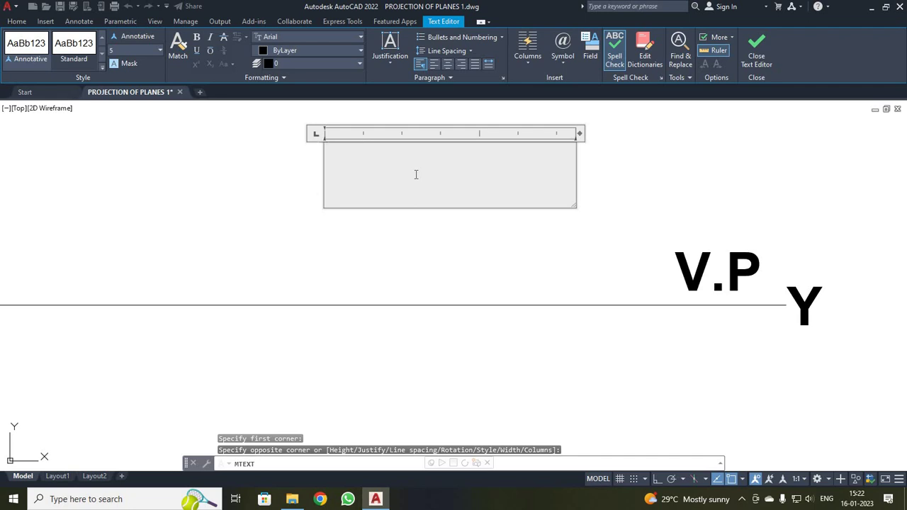
pyautogui.write('H.P')
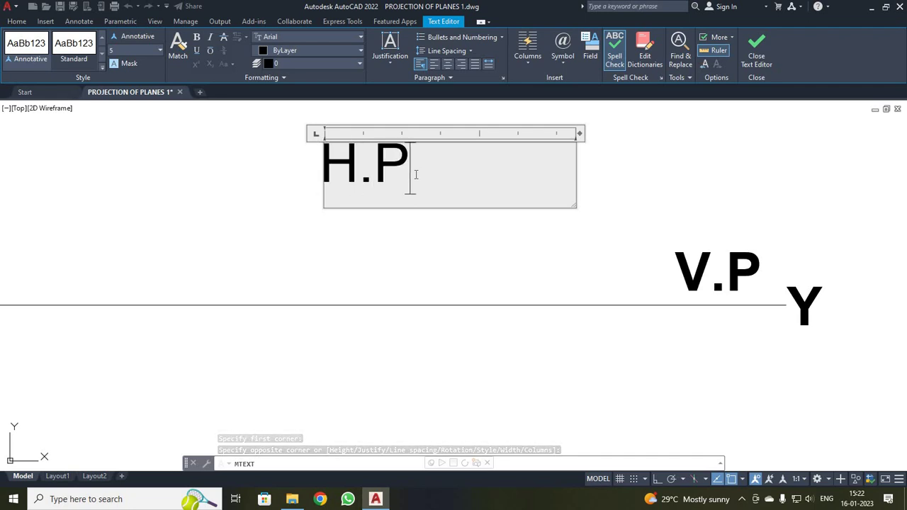
pyautogui.hotkey('ctrl', 'a')
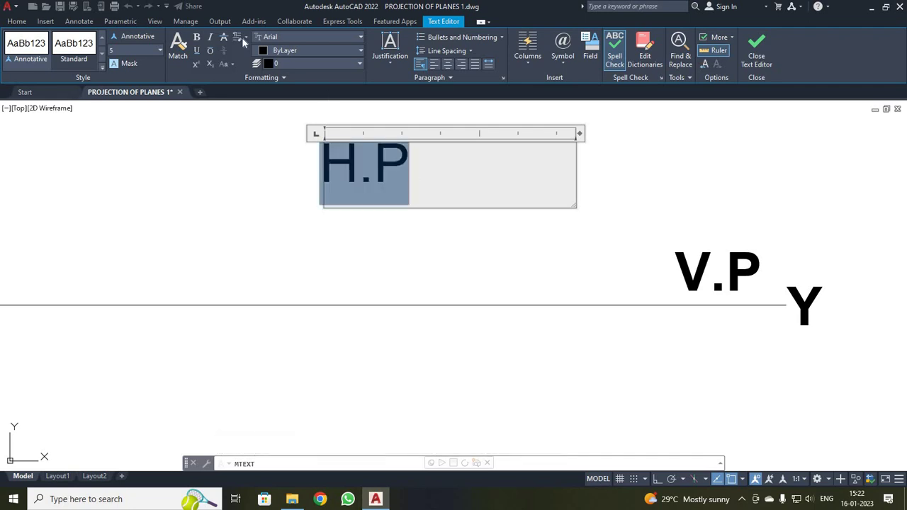
pyautogui.click(200, 36)
pyautogui.click(757, 51)
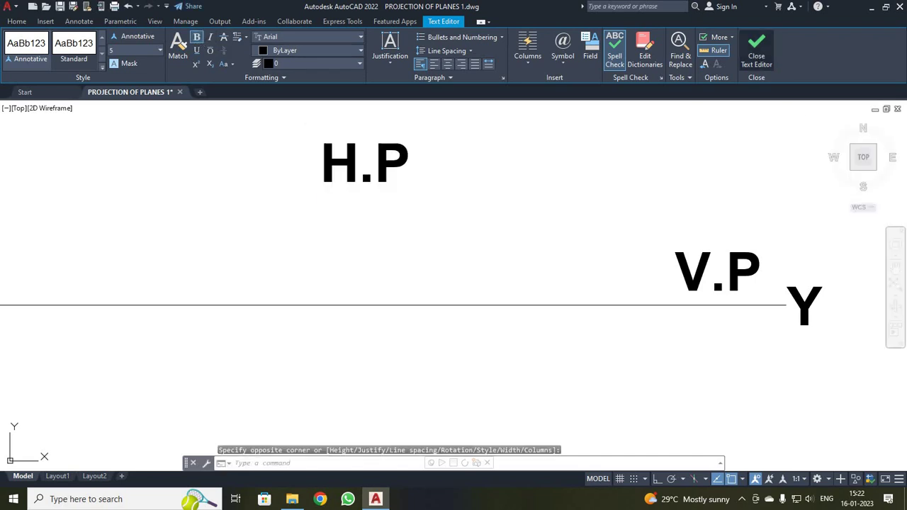
# Step: Move the H.P label by its upper-left corner to just below the reference line, beneath the V.P label
pyautogui.click(330, 147)
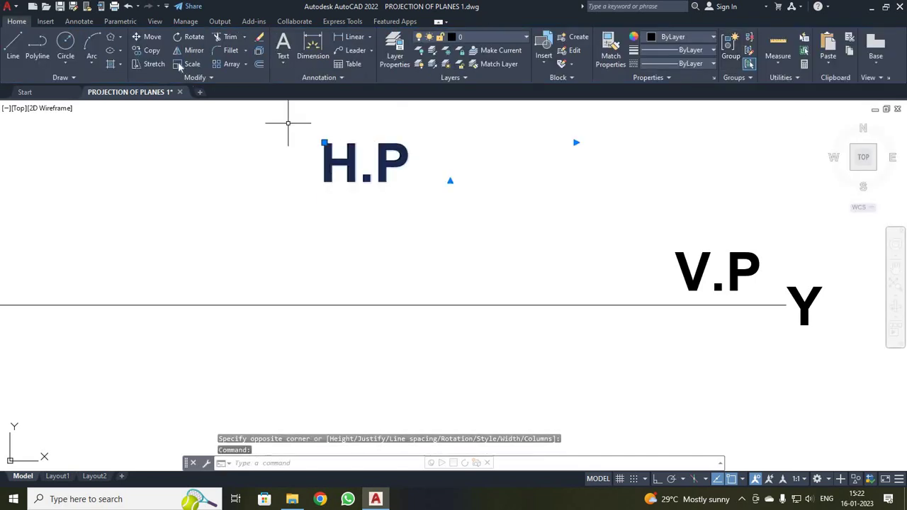
pyautogui.click(150, 37)
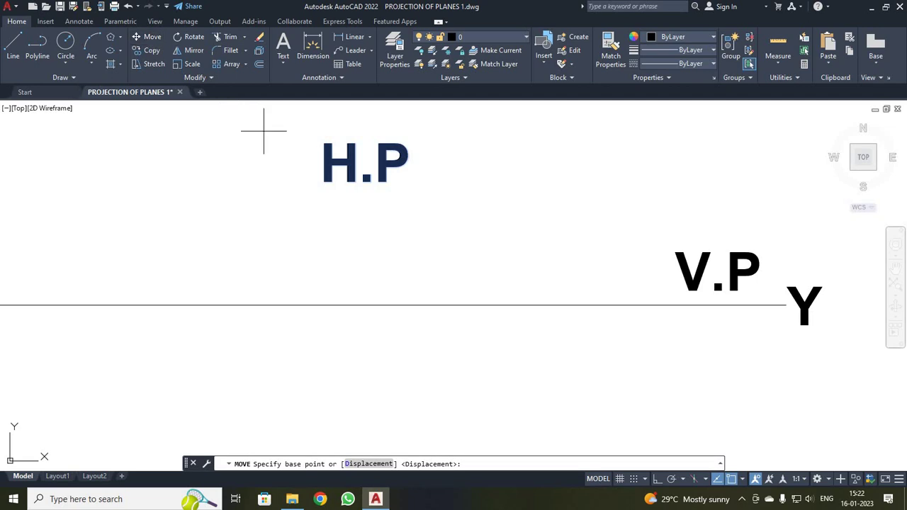
pyautogui.click(323, 142)
pyautogui.click(685, 319)
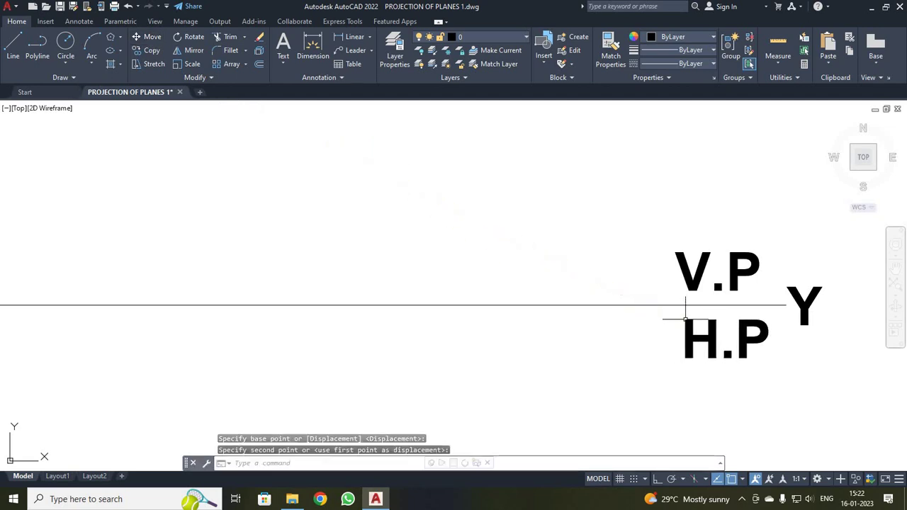
# Step: Draw a five-sided polygon by edge below the X end of the reference line, with a vertical 25 mm edge on its left side
pyautogui.scroll(-10, 686, 319)
pyautogui.scroll(4, 713, 319)
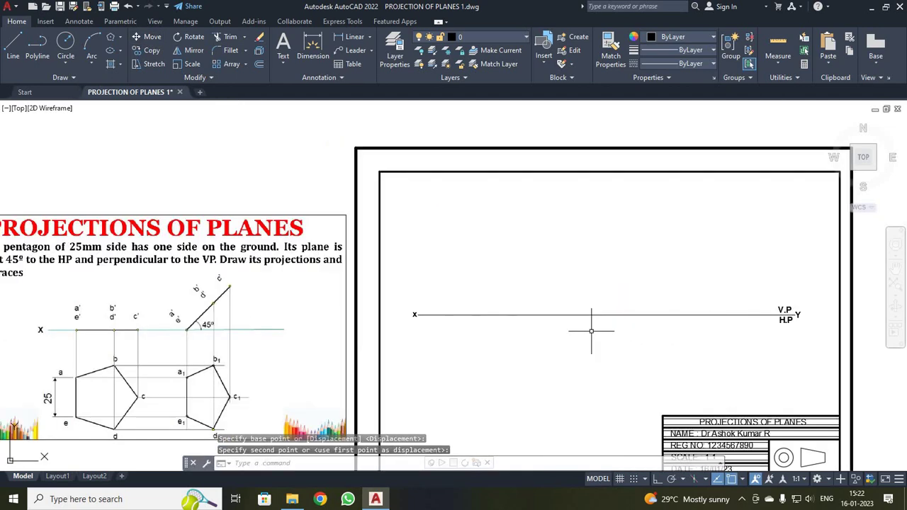
pyautogui.scroll(-2, 614, 344)
pyautogui.scroll(4, 613, 345)
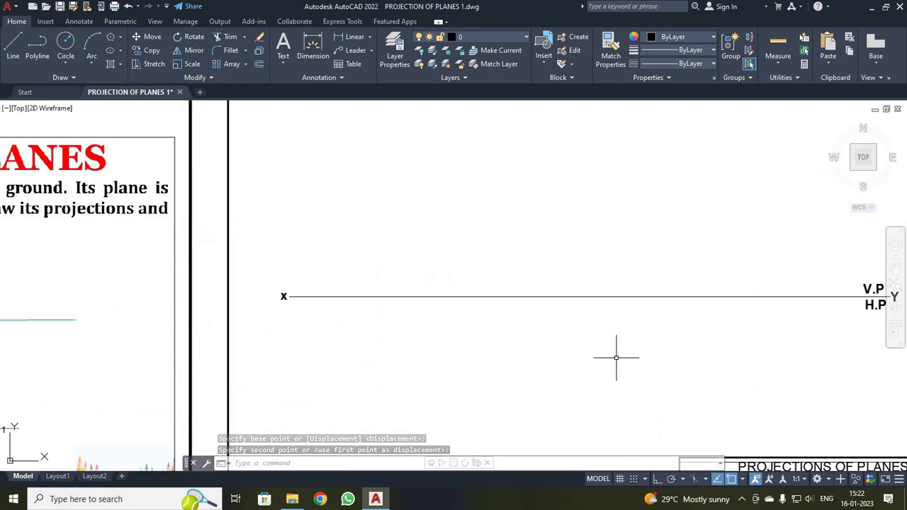
pyautogui.scroll(-2, 611, 359)
pyautogui.scroll(2, 593, 358)
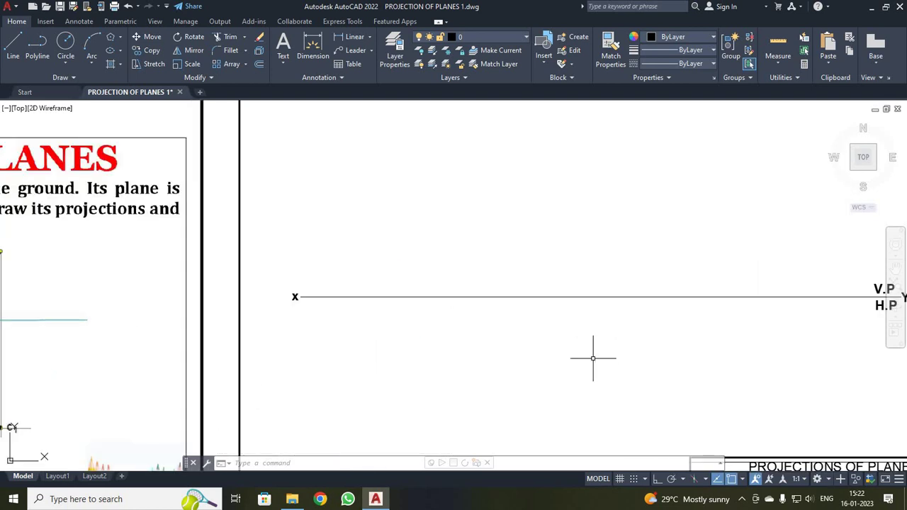
pyautogui.click(120, 39)
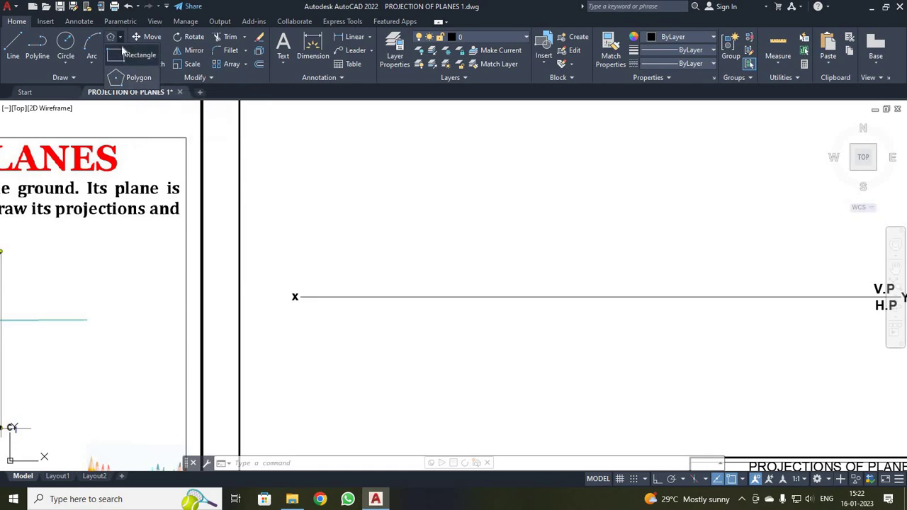
pyautogui.click(132, 55)
pyautogui.click(120, 39)
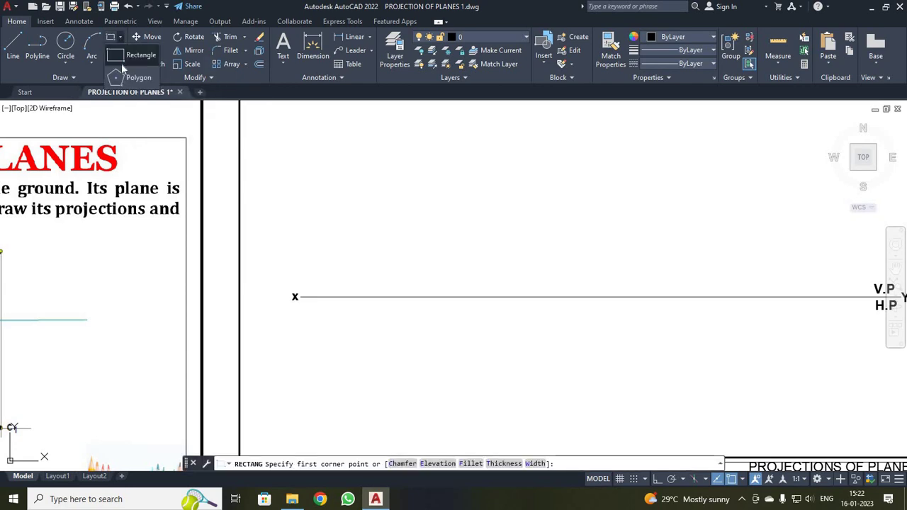
pyautogui.click(128, 73)
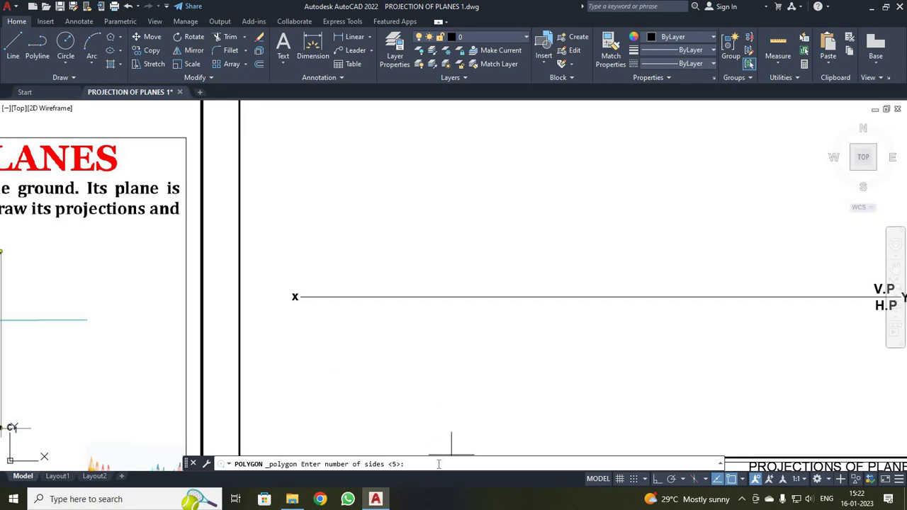
pyautogui.write('5')
pyautogui.press('Return')
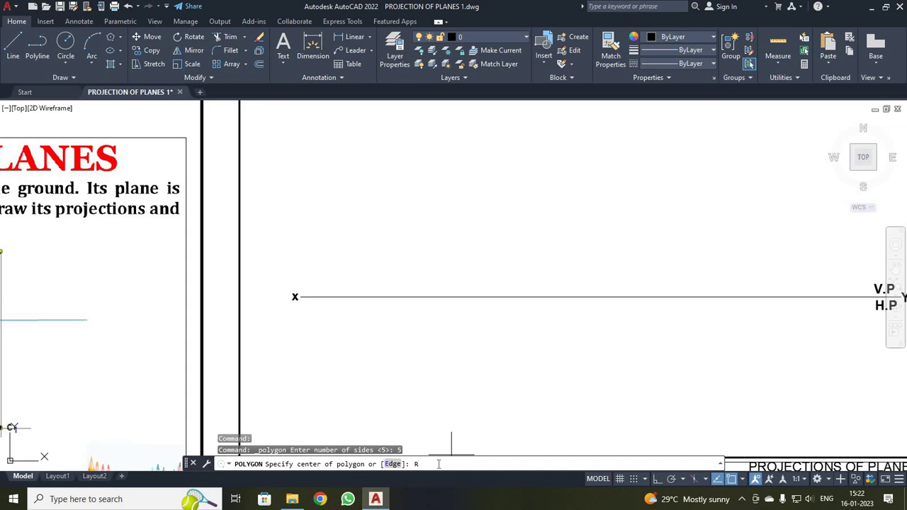
pyautogui.press('Return')
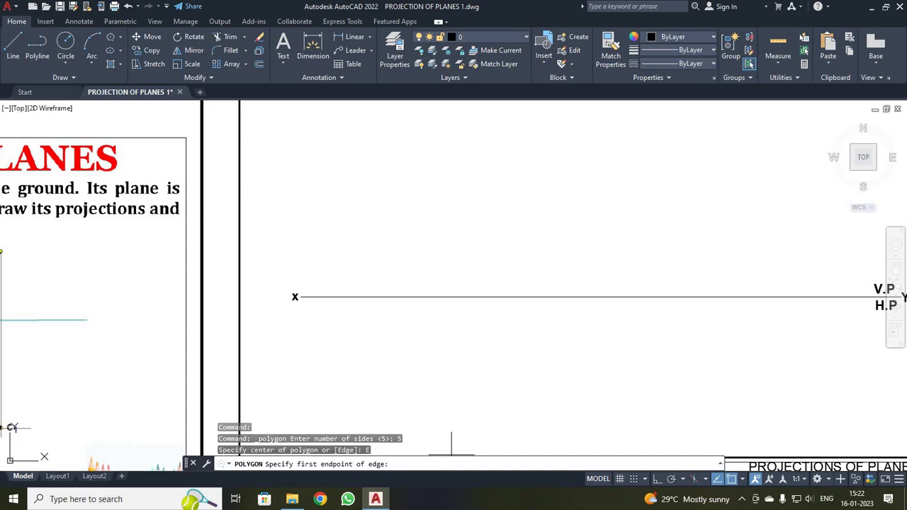
pyautogui.click(355, 352)
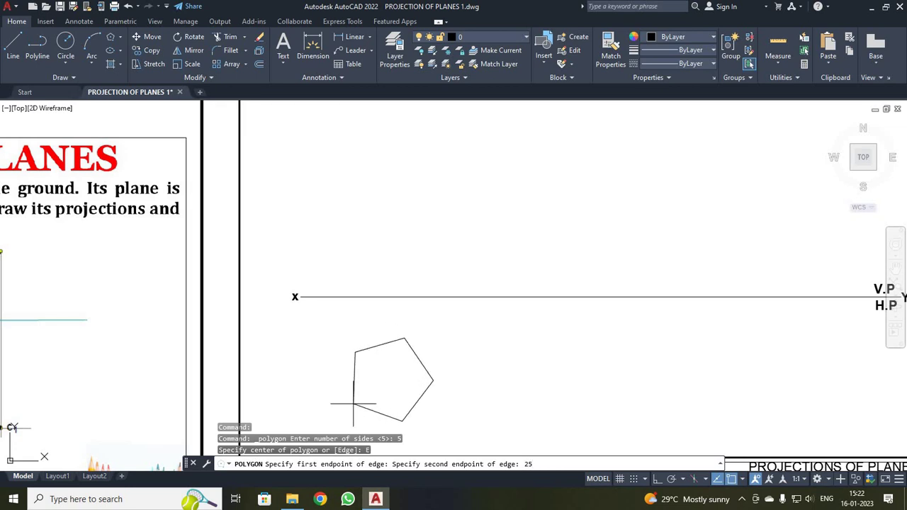
pyautogui.press('F8')
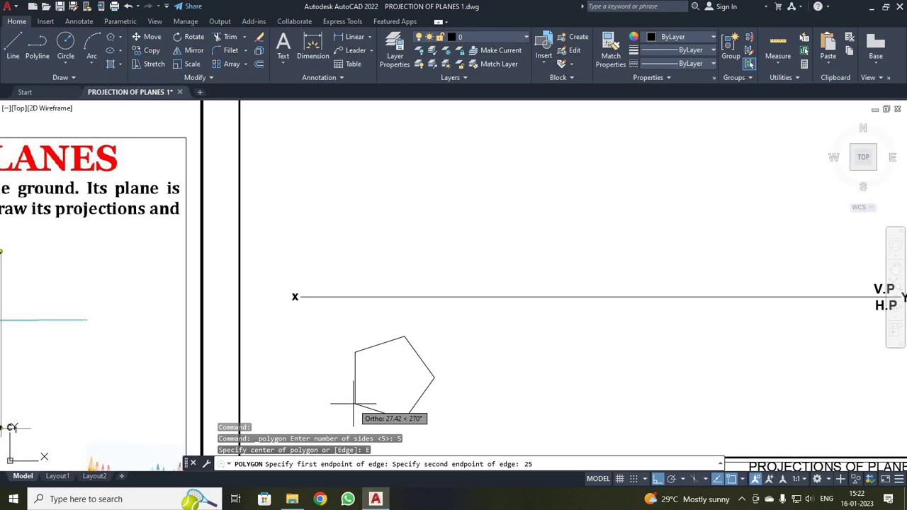
pyautogui.press('Return')
# Step: Set the pentagon's lineweight to 0.35 mm
pyautogui.scroll(2, 479, 390)
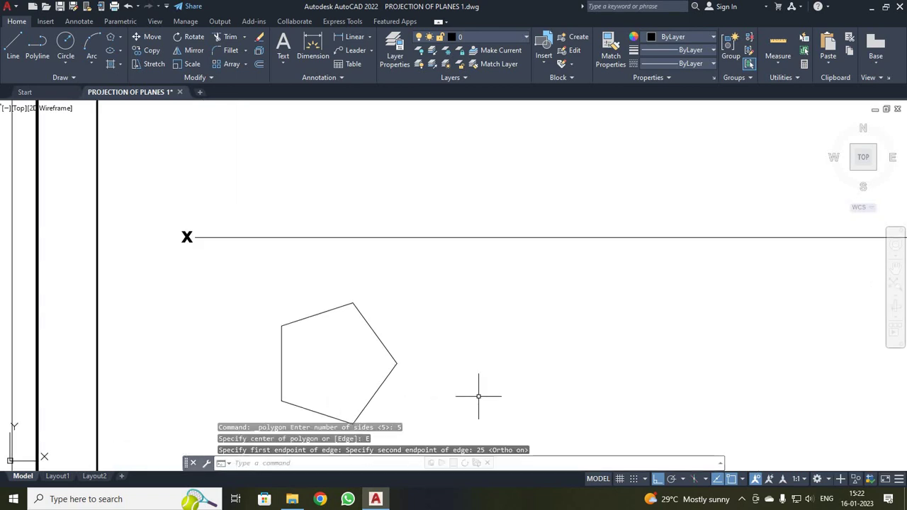
pyautogui.scroll(-2, 479, 396)
pyautogui.scroll(2, 481, 396)
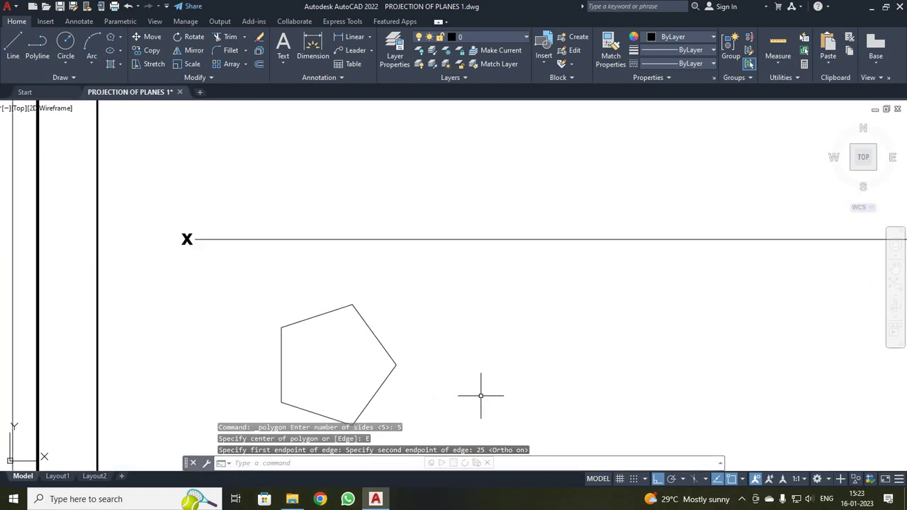
pyautogui.scroll(-2, 480, 395)
pyautogui.click(336, 319)
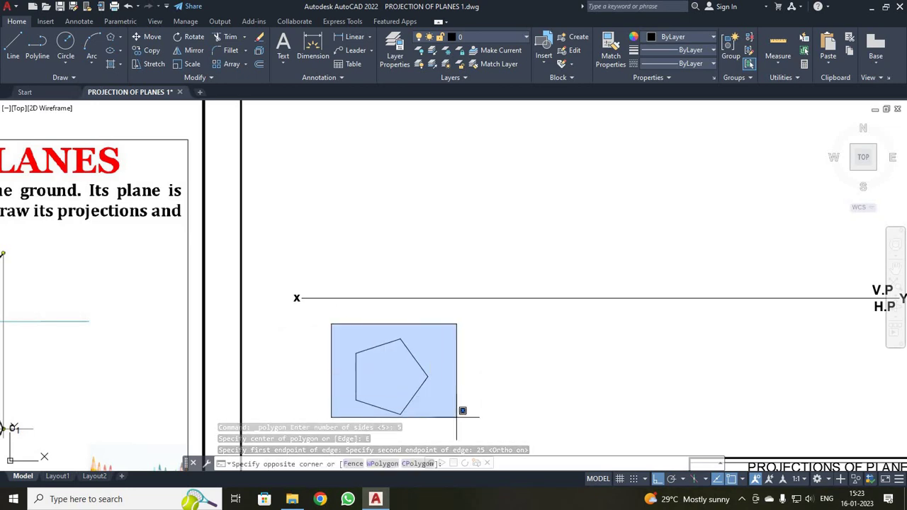
pyautogui.click(457, 419)
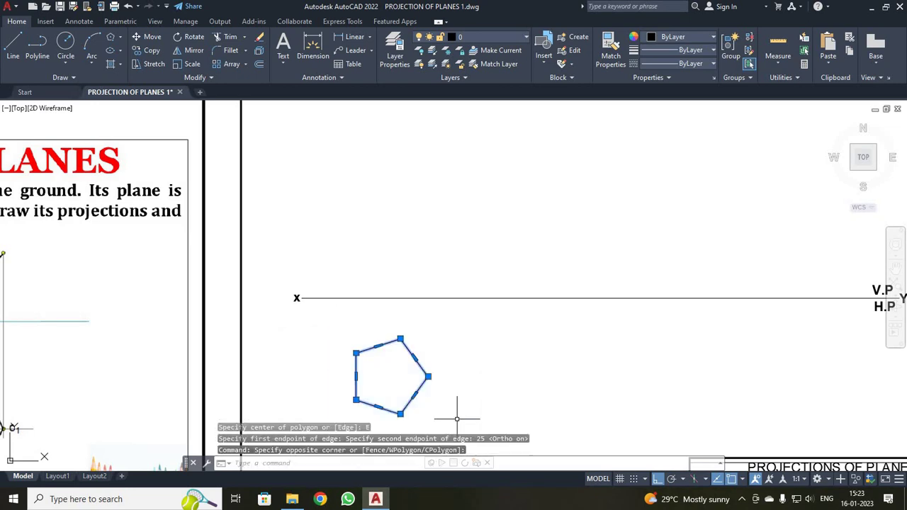
pyautogui.click(691, 50)
pyautogui.scroll(-2, 688, 122)
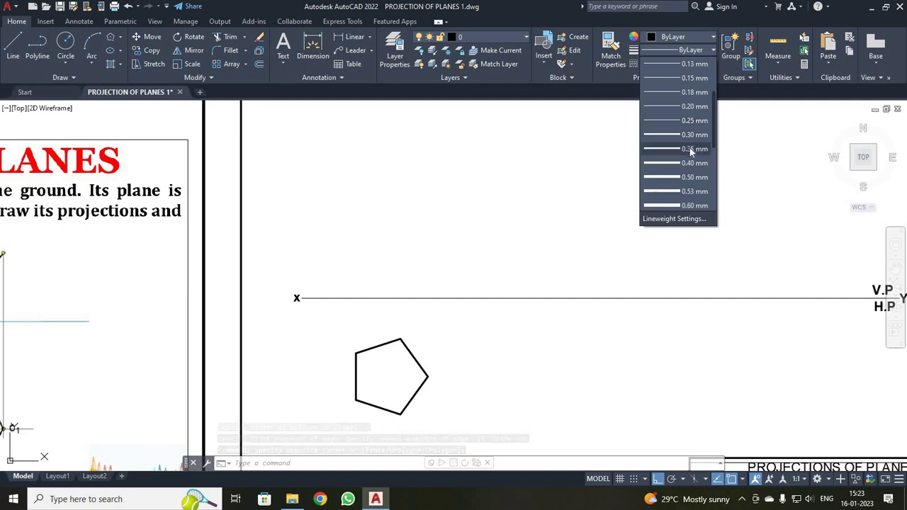
pyautogui.click(689, 148)
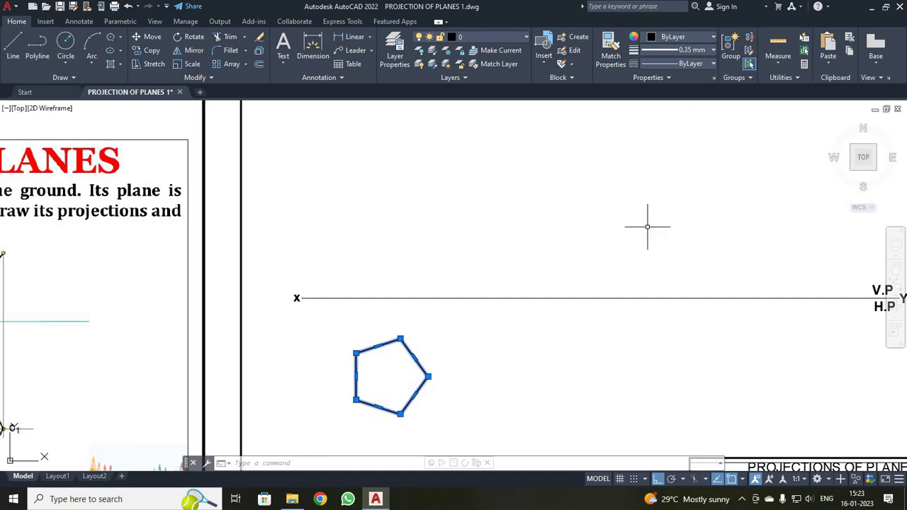
pyautogui.press('Escape')
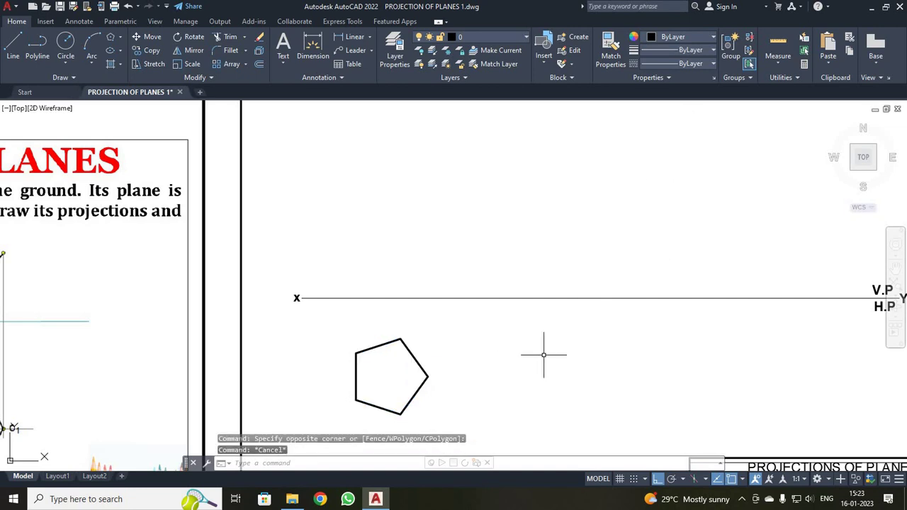
# Step: Examine the pentagon and the X end of the reference line in a zoom window, including their place on the sheet
pyautogui.scroll(2, 526, 381)
pyautogui.scroll(-2, 515, 382)
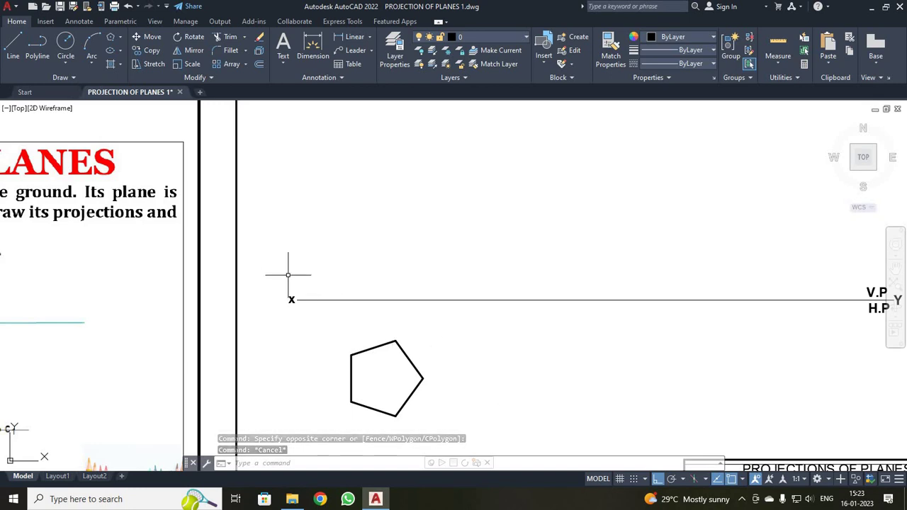
pyautogui.write('z')
pyautogui.press('Return')
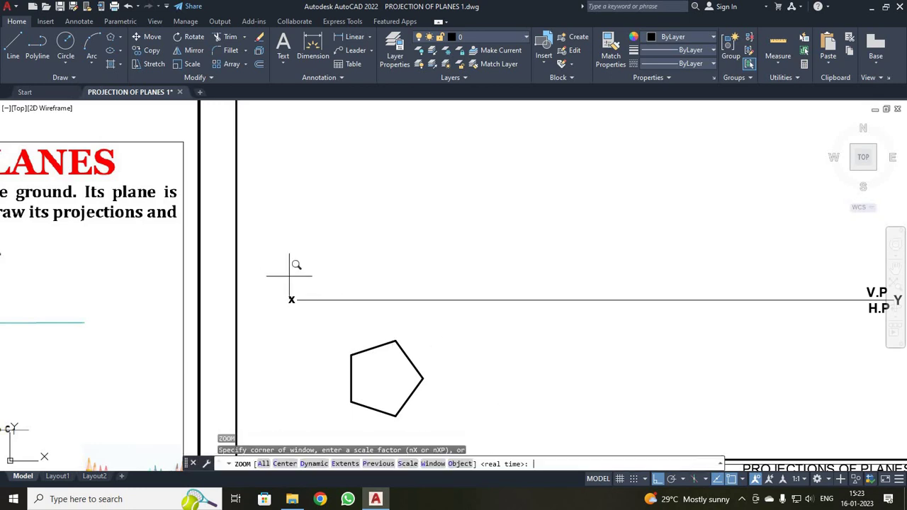
pyautogui.press('Return')
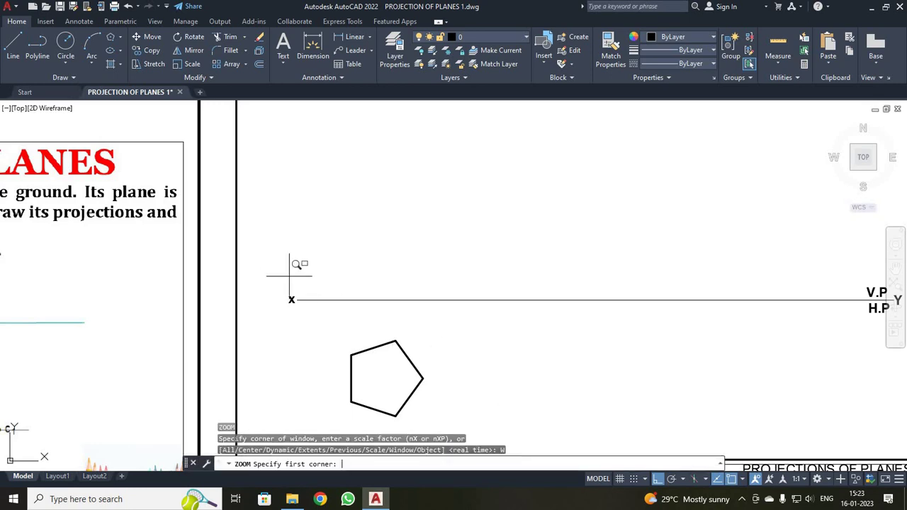
pyautogui.click(287, 267)
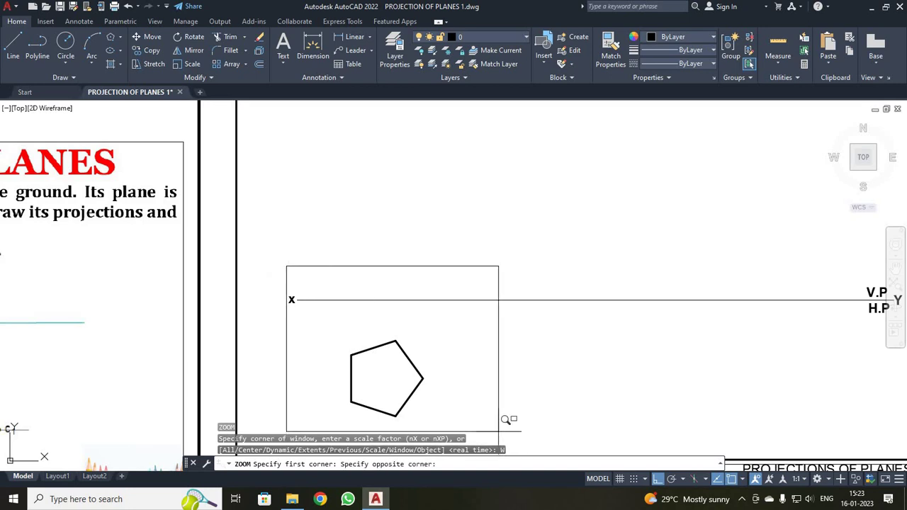
pyautogui.click(500, 435)
pyautogui.scroll(-2, 533, 396)
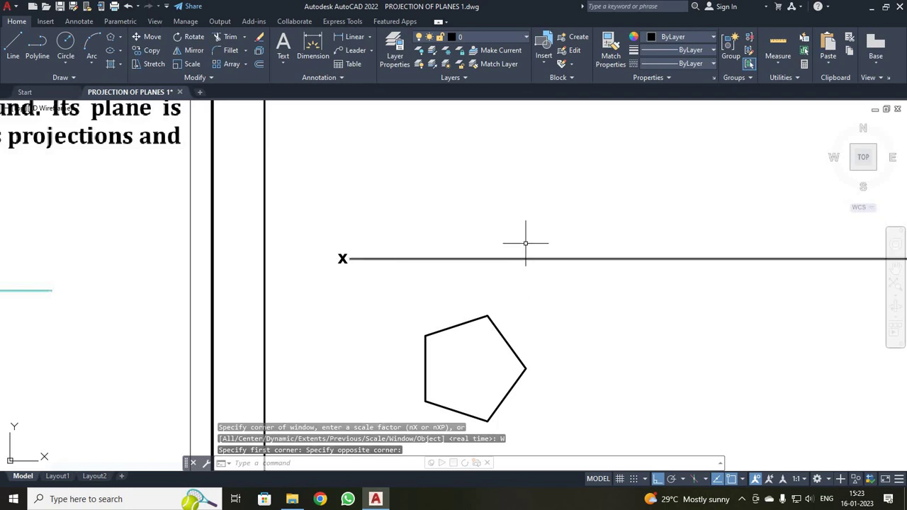
pyautogui.scroll(-2, 517, 321)
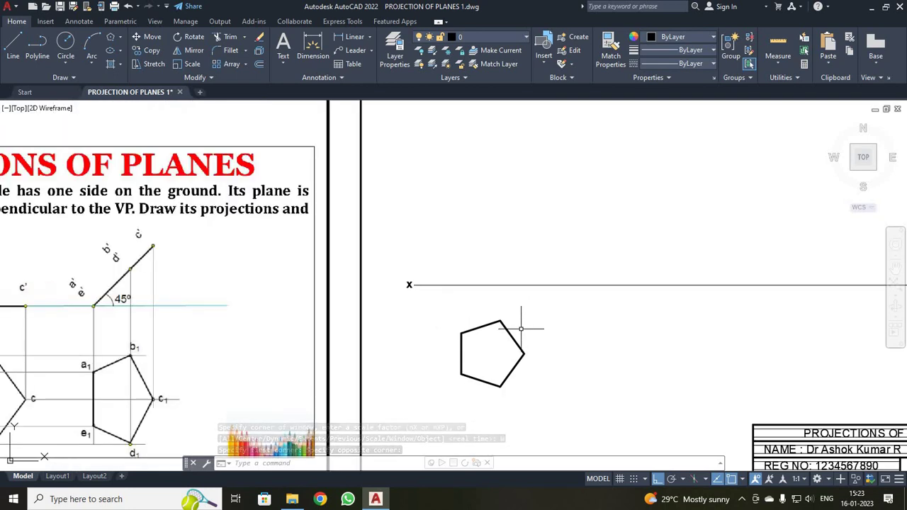
# Step: Add a bold multiline text label "a" in the empty area above the reference line, over the pentagon
pyautogui.click(282, 46)
pyautogui.click(479, 143)
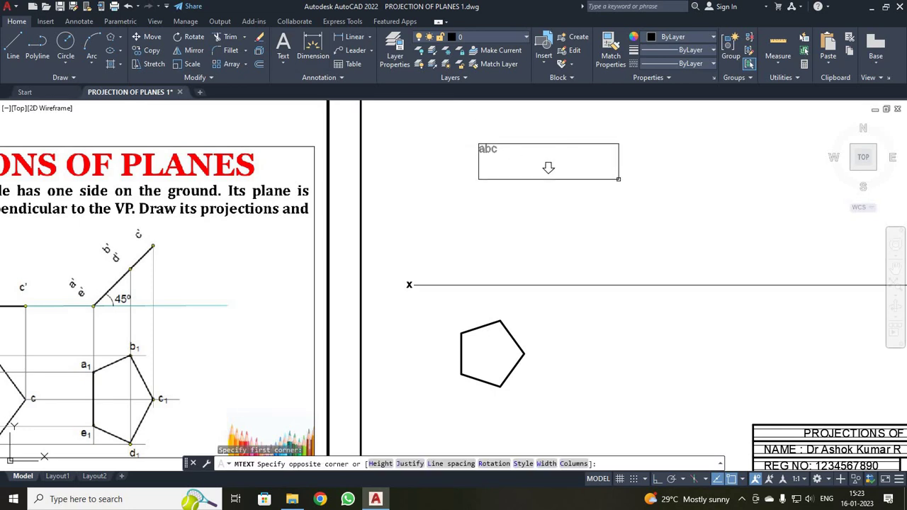
pyautogui.click(571, 171)
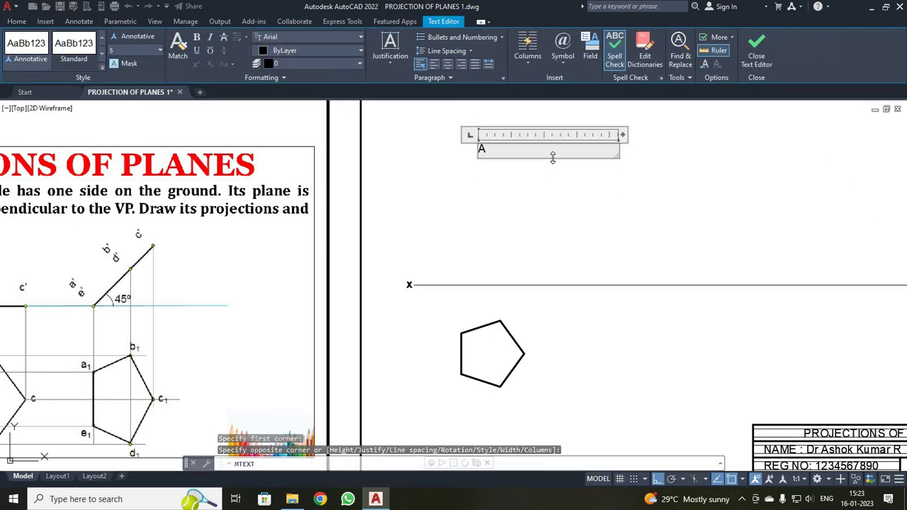
pyautogui.write('a')
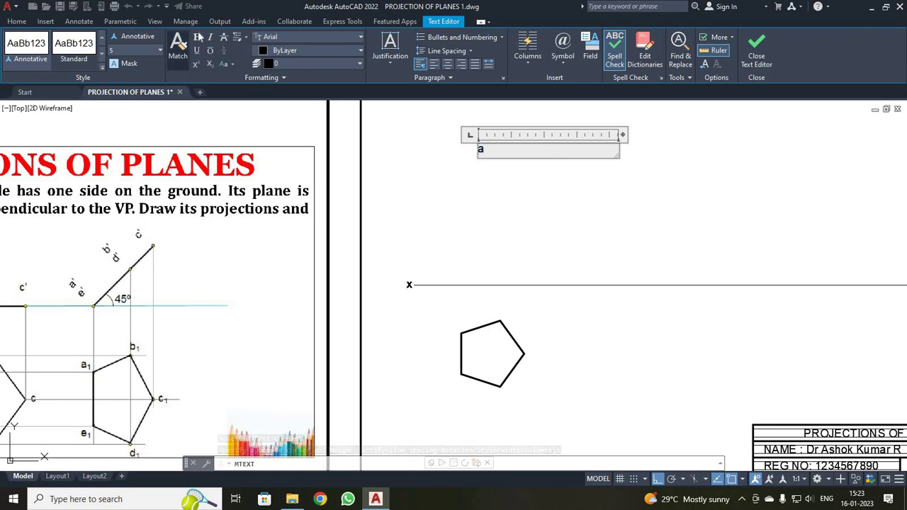
pyautogui.hotkey('ctrl', 'a')
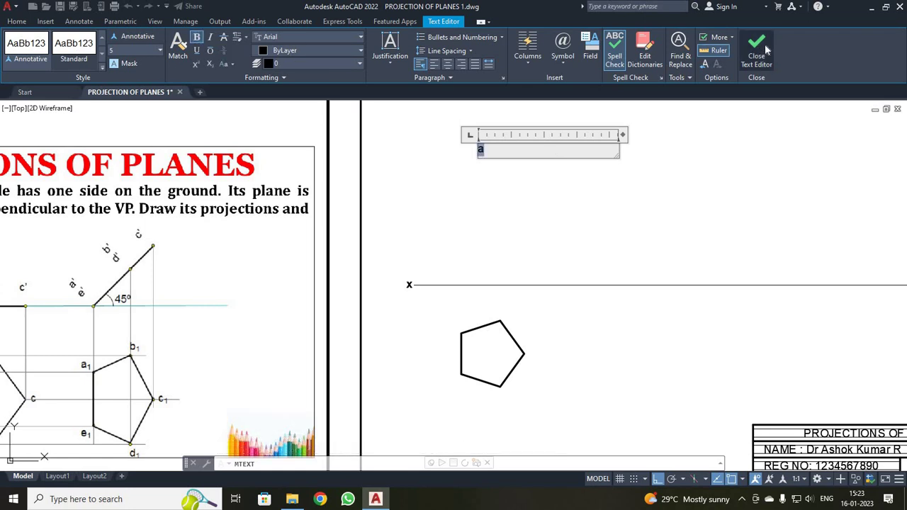
pyautogui.click(764, 49)
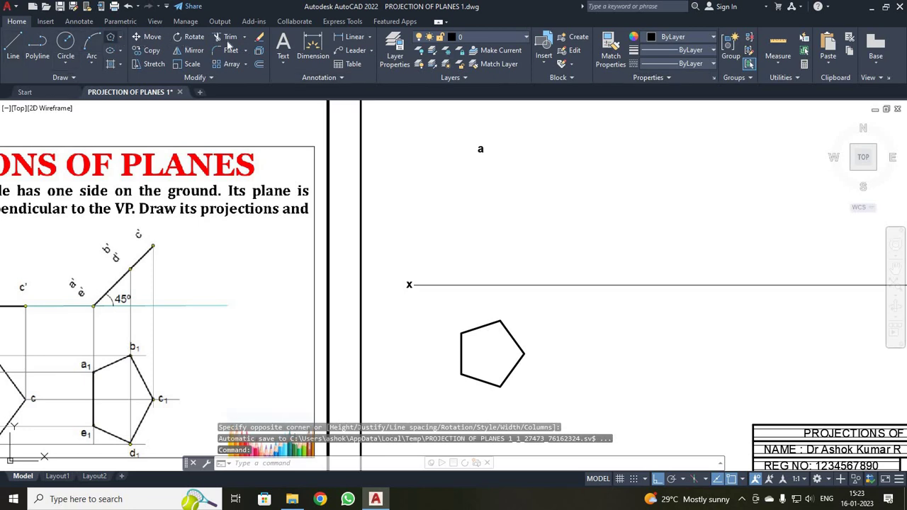
# Step: Add a bold multiline text label "b" directly below the "a" label above the reference line
pyautogui.click(280, 46)
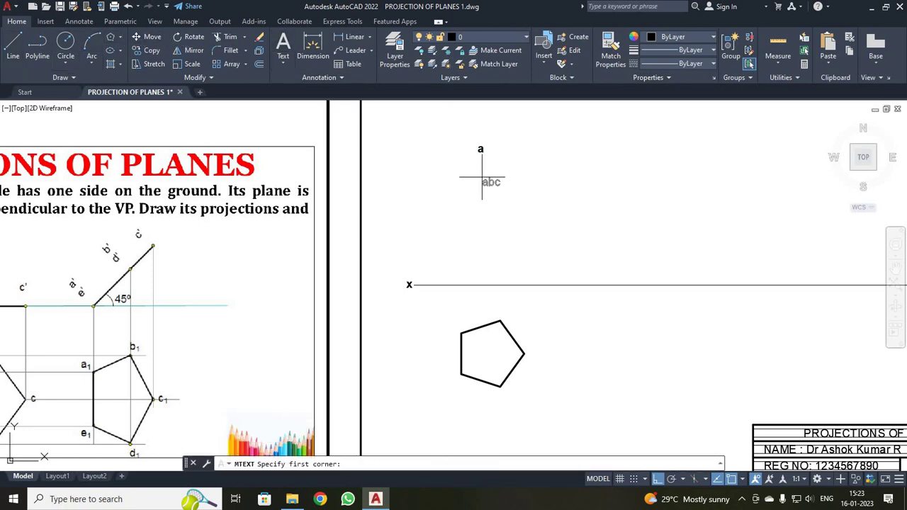
pyautogui.click(482, 177)
pyautogui.click(552, 190)
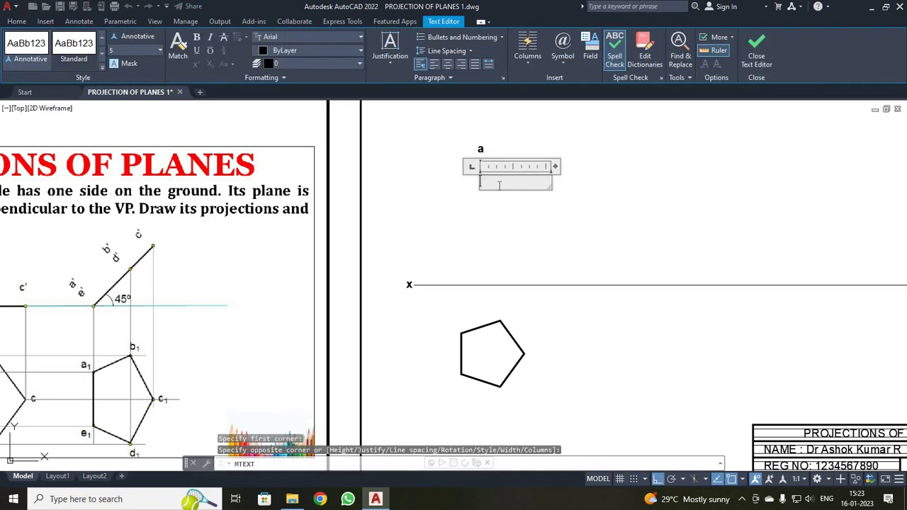
pyautogui.click(199, 41)
pyautogui.click(749, 50)
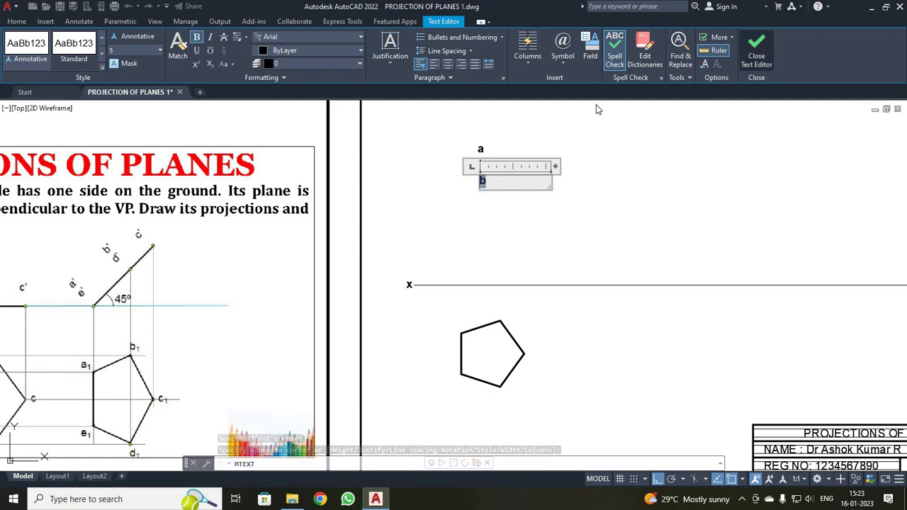
# Step: Add a bold multiline text label "c" to the right of the "a" label, level with it
pyautogui.click(294, 44)
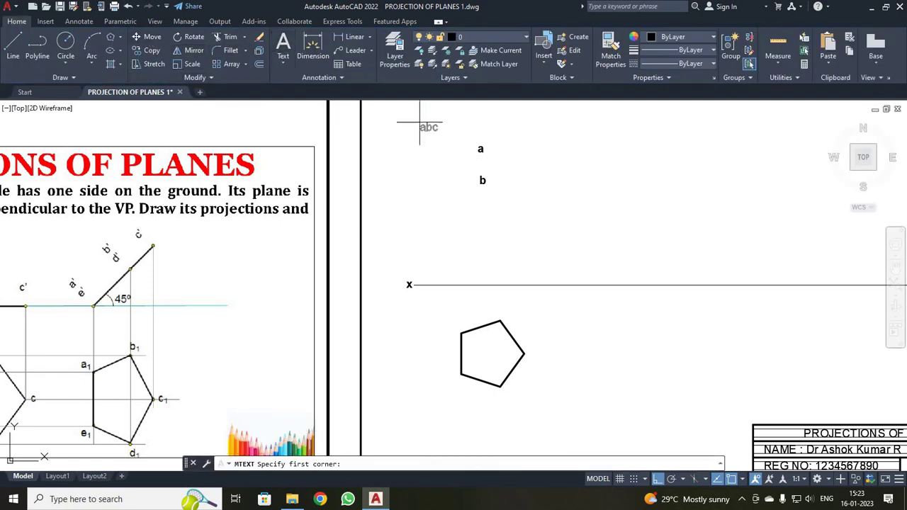
pyautogui.click(544, 146)
pyautogui.click(619, 161)
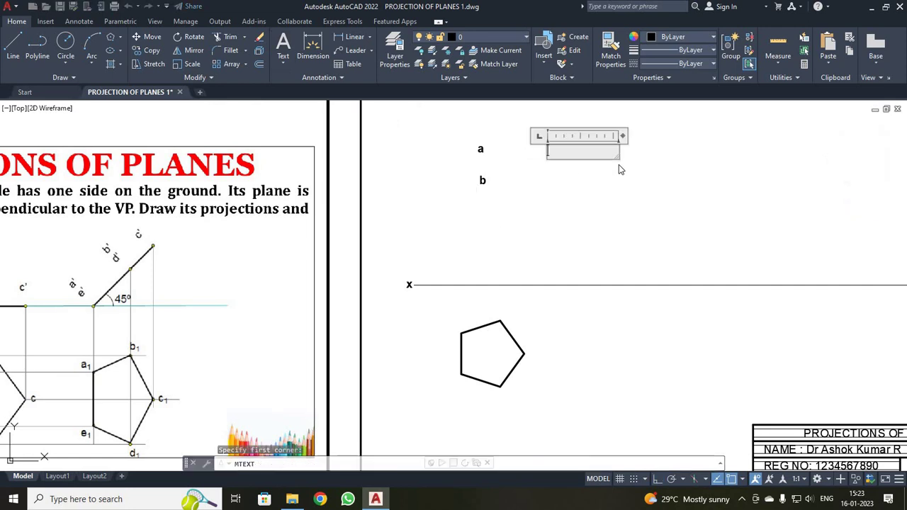
pyautogui.write('c')
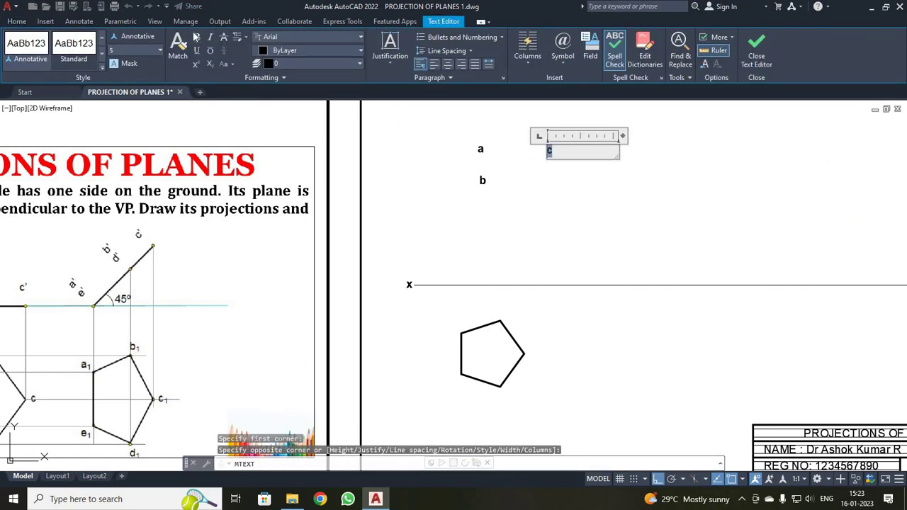
pyautogui.hotkey('ctrl', 'Return')
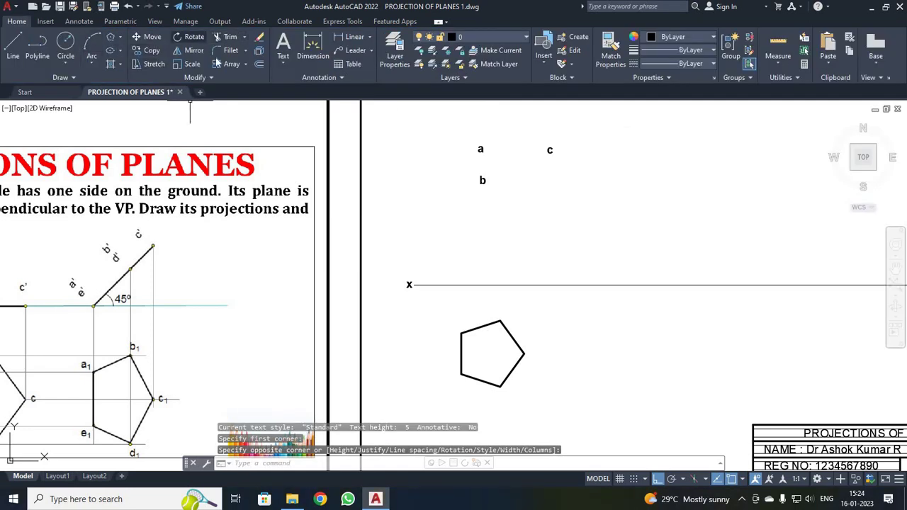
# Step: Add a bold multiline text label "d" below the "c" label, to the right of "b"
pyautogui.click(282, 45)
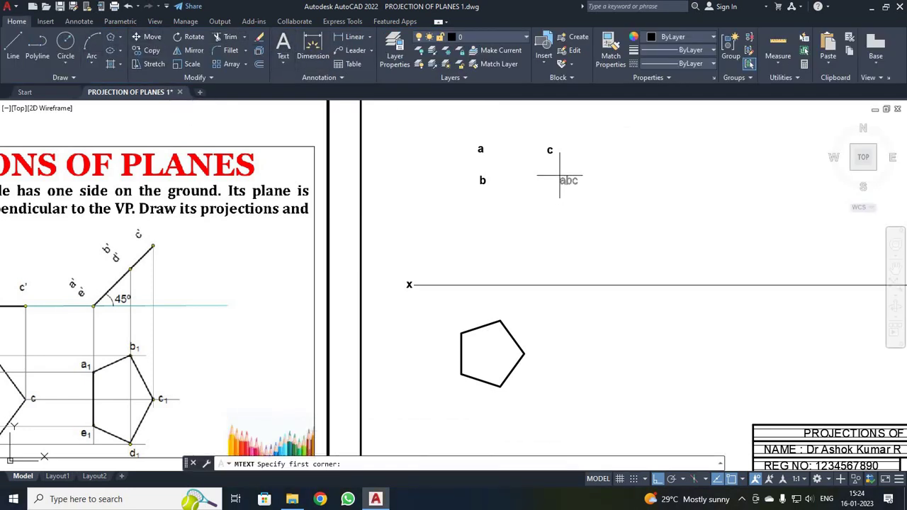
pyautogui.click(542, 181)
pyautogui.click(580, 193)
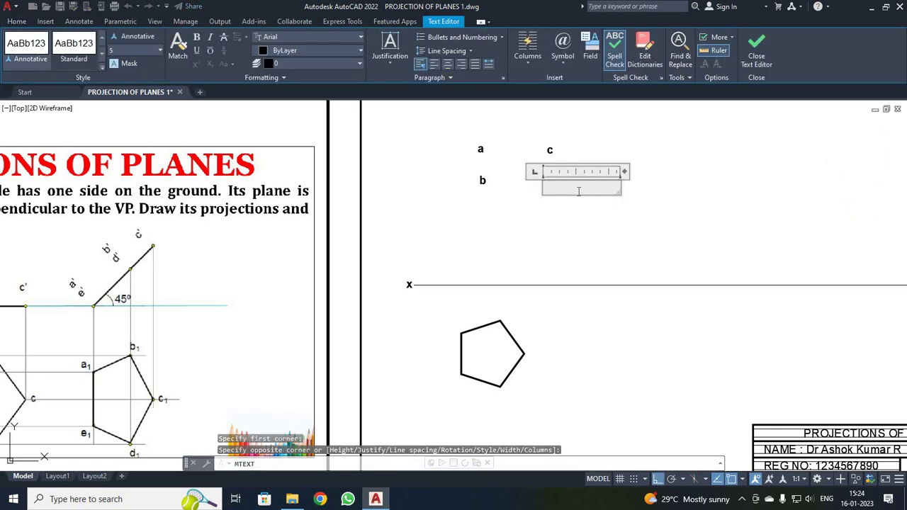
pyautogui.write('d')
pyautogui.hotkey('ctrl', 'a')
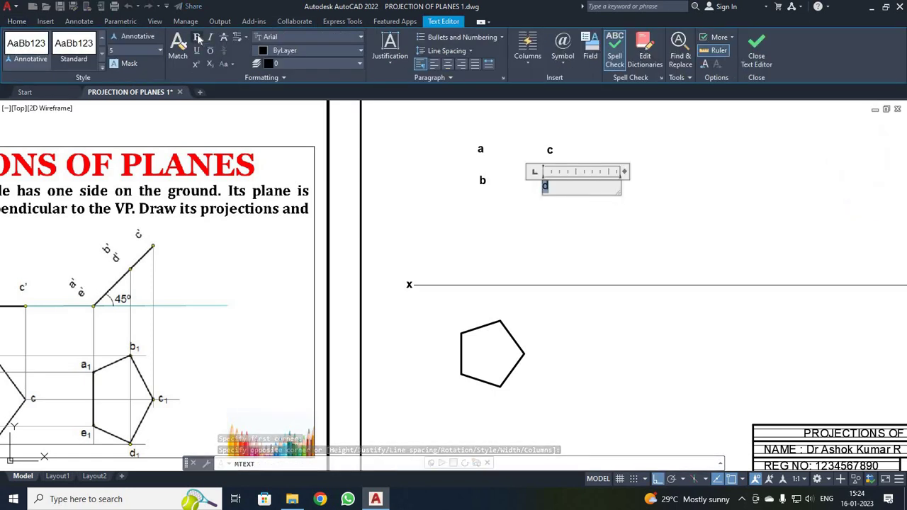
pyautogui.click(756, 51)
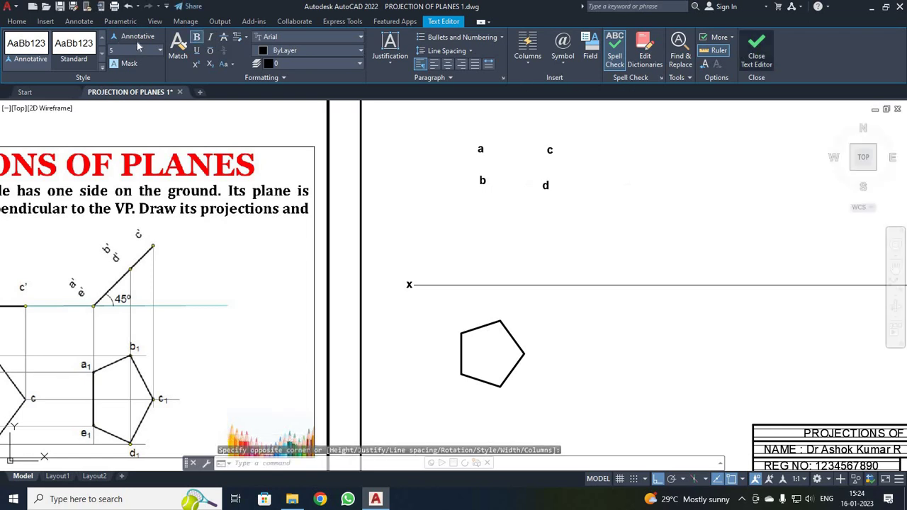
# Step: Add a bold multiline text label "e" to the right of the "c" and "d" labels
pyautogui.click(283, 46)
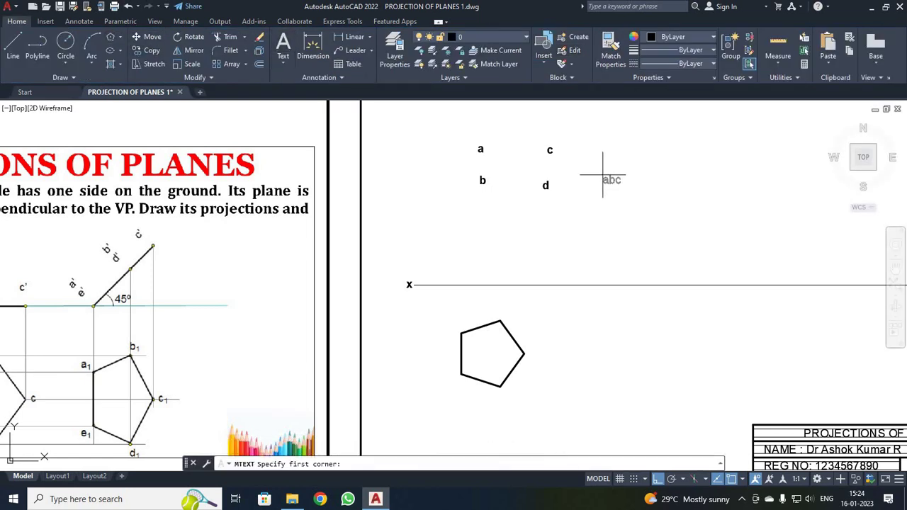
pyautogui.click(622, 163)
pyautogui.click(640, 175)
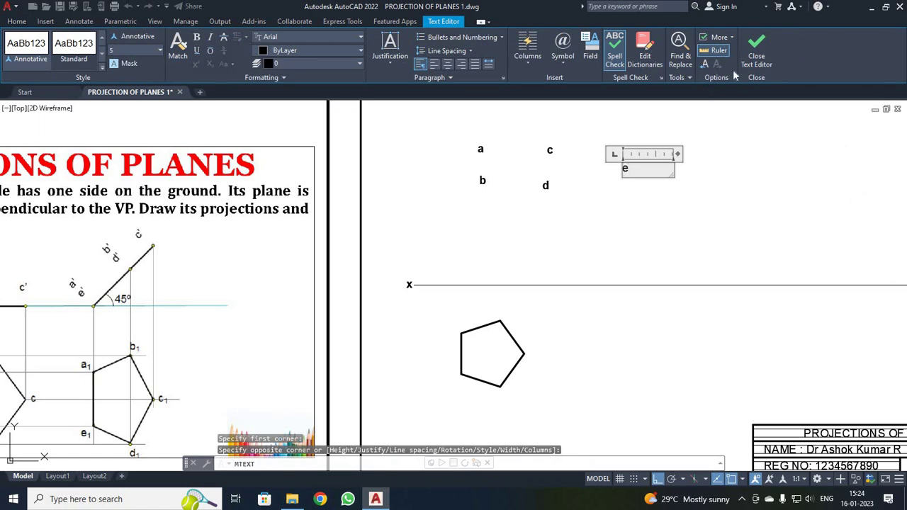
pyautogui.write('e')
pyautogui.hotkey('ctrl', 'a')
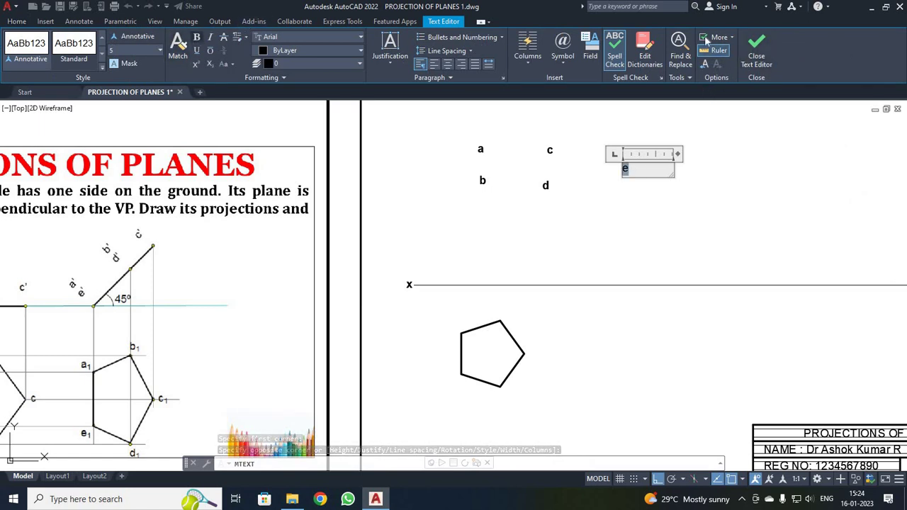
pyautogui.click(755, 51)
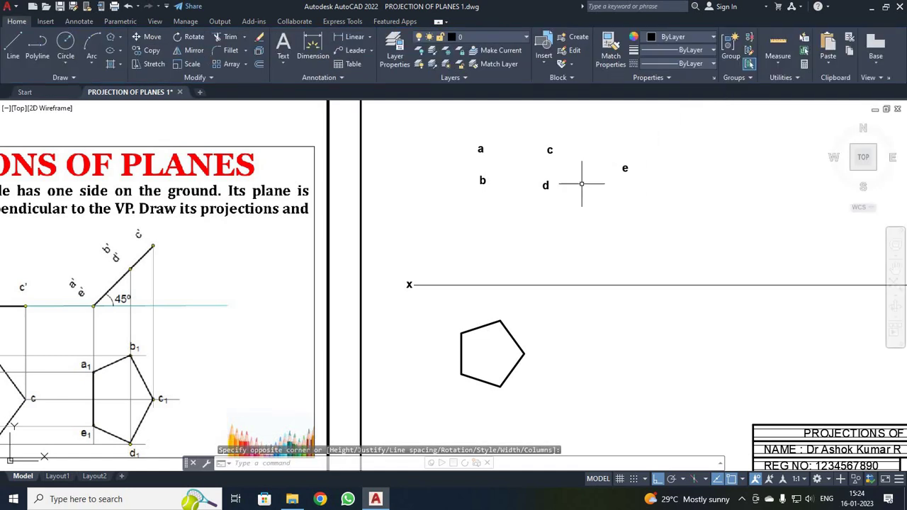
pyautogui.press('Escape')
# Step: Move the "a" label with Ortho off to just outside the pentagon's lower-left vertex
pyautogui.click(480, 148)
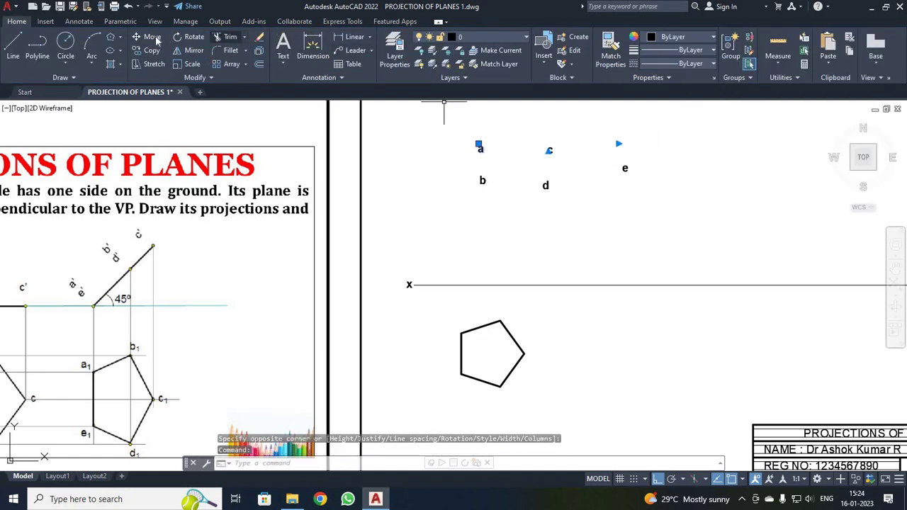
pyautogui.click(152, 37)
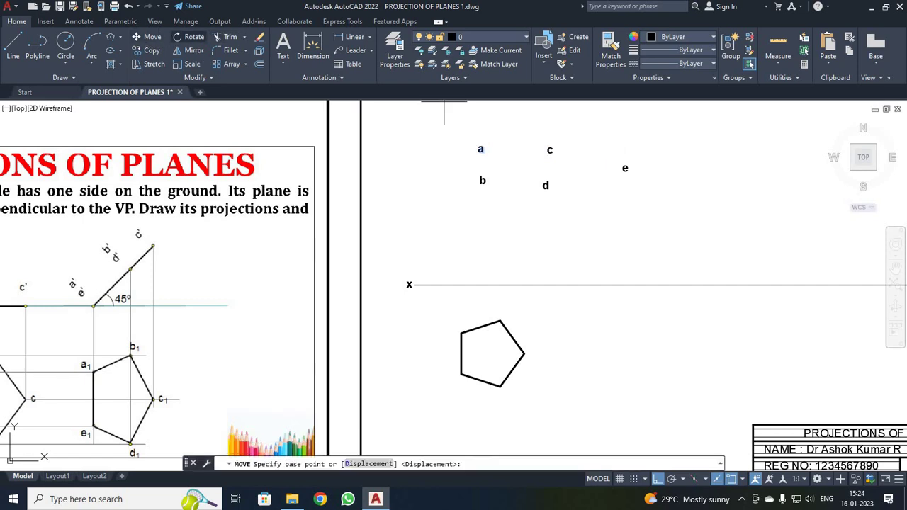
pyautogui.click(479, 151)
pyautogui.scroll(3, 474, 374)
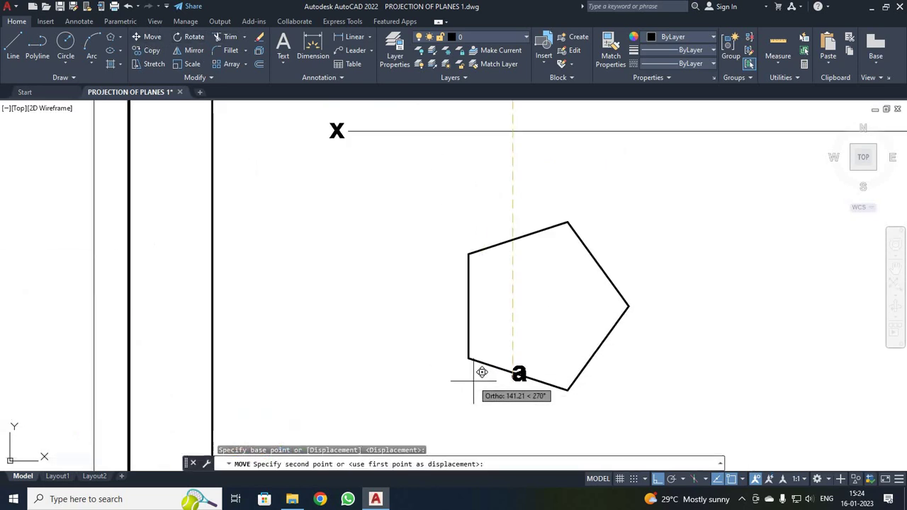
pyautogui.press('F8')
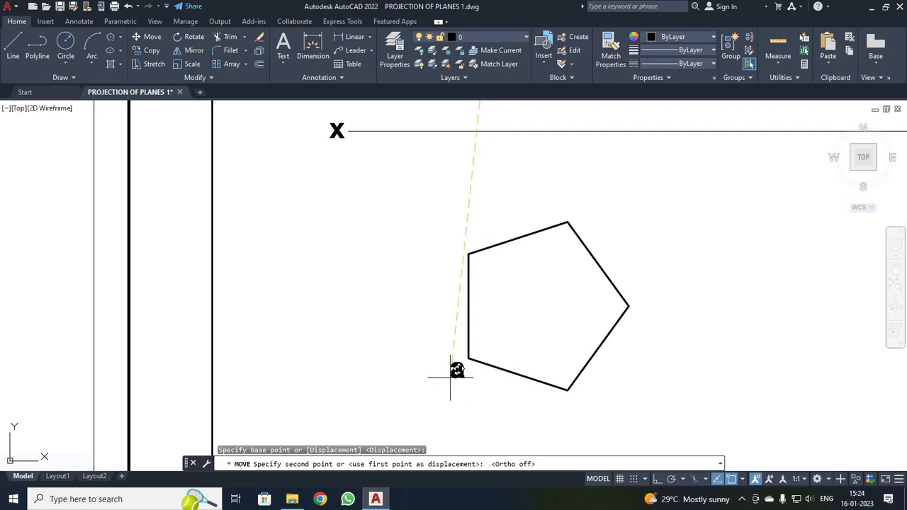
pyautogui.click(453, 379)
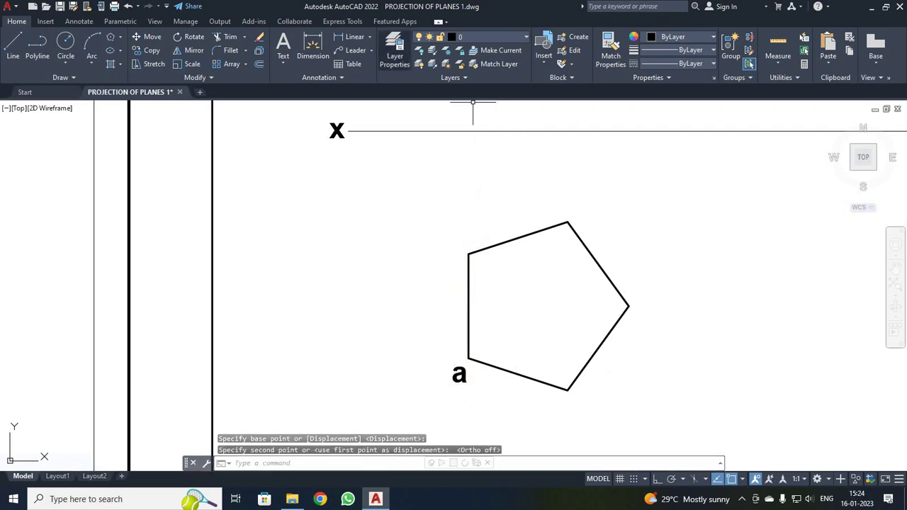
# Step: Move the "b" label to just below the pentagon's lowest vertex
pyautogui.scroll(-4, 498, 154)
pyautogui.scroll(2, 662, 202)
pyautogui.scroll(-6, 662, 201)
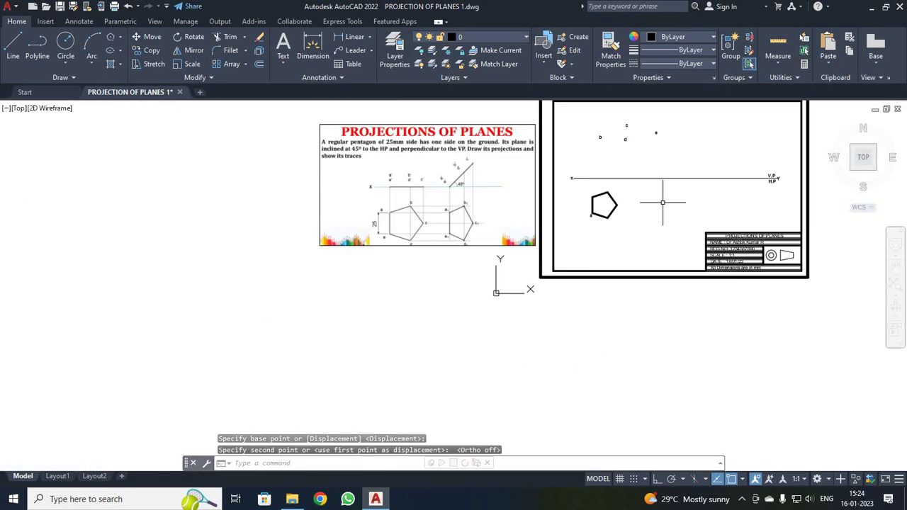
pyautogui.scroll(2, 654, 196)
pyautogui.click(563, 107)
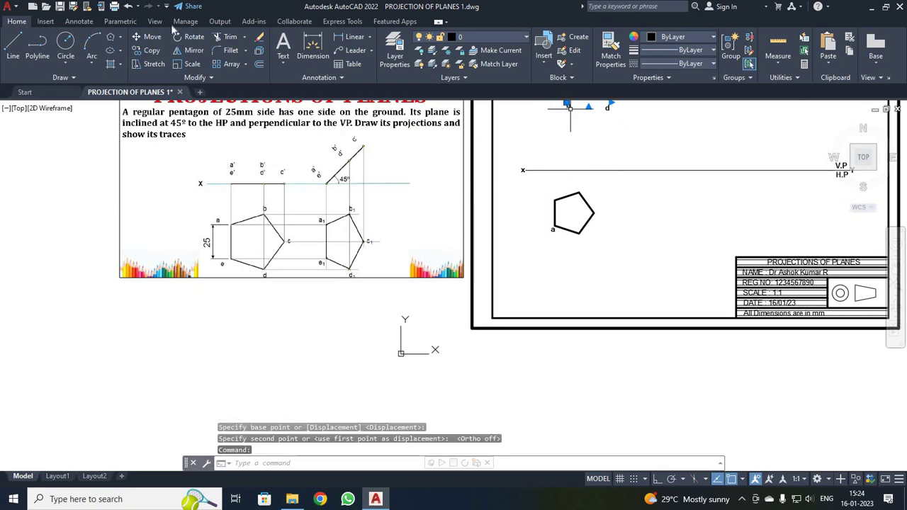
pyautogui.click(147, 36)
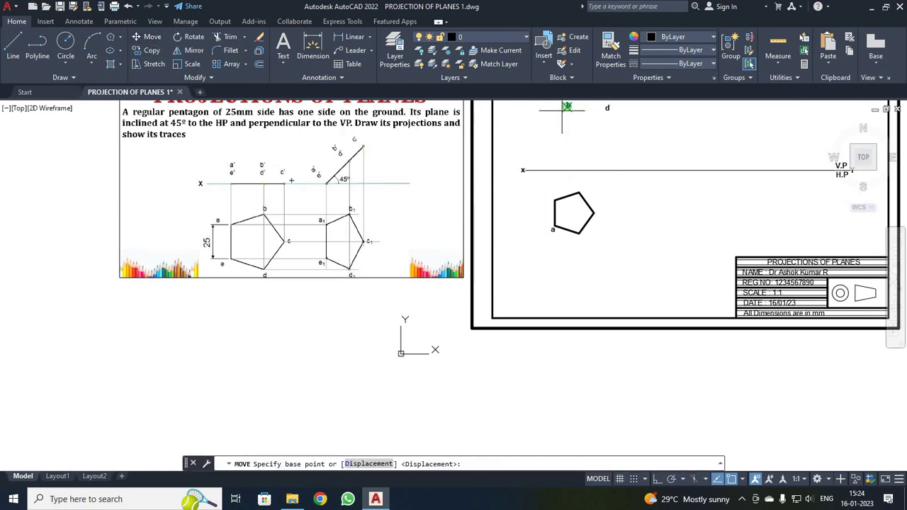
pyautogui.click(566, 107)
pyautogui.scroll(3, 571, 241)
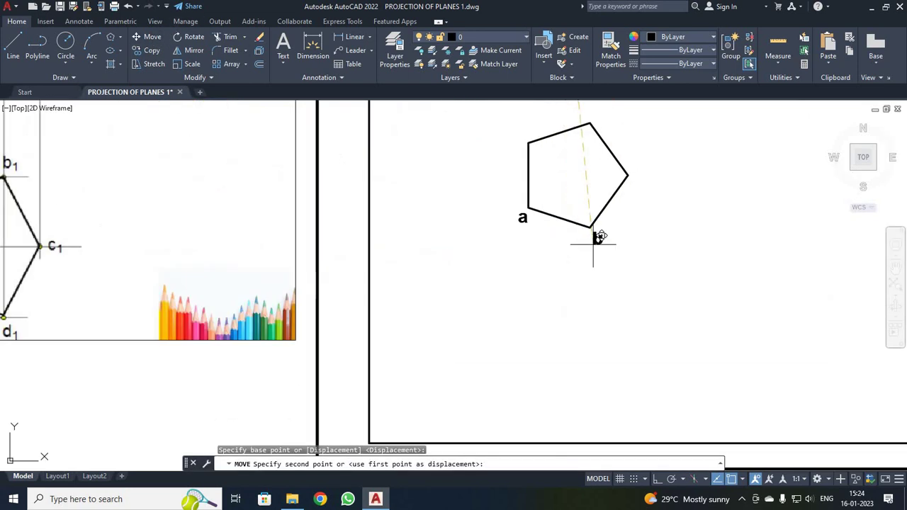
pyautogui.click(594, 239)
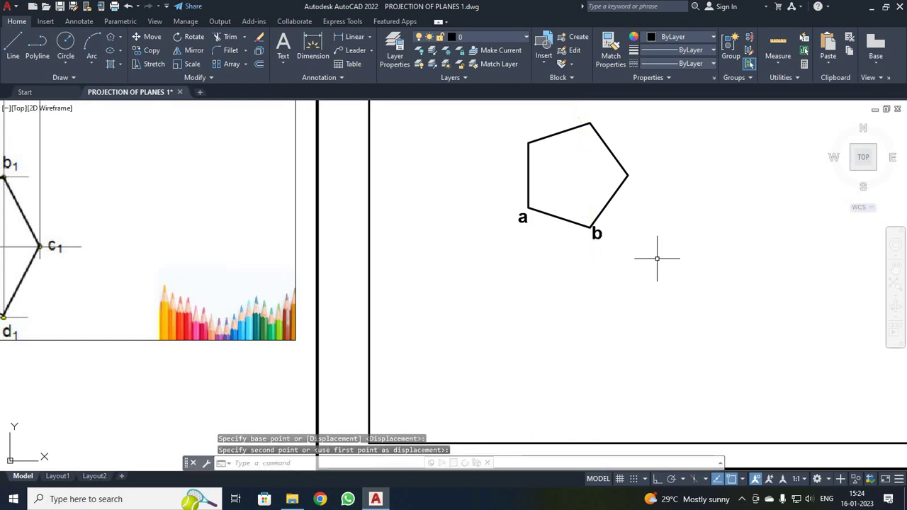
# Step: Move the "c" label to the pentagon's rightmost vertex
pyautogui.scroll(-3, 657, 259)
pyautogui.scroll(-3, 649, 135)
pyautogui.scroll(1, 657, 126)
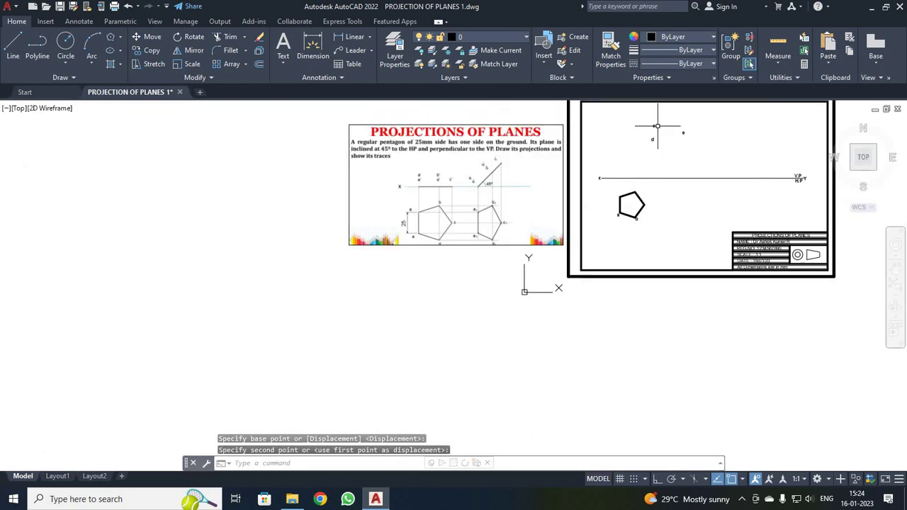
pyautogui.scroll(2, 657, 126)
pyautogui.click(654, 125)
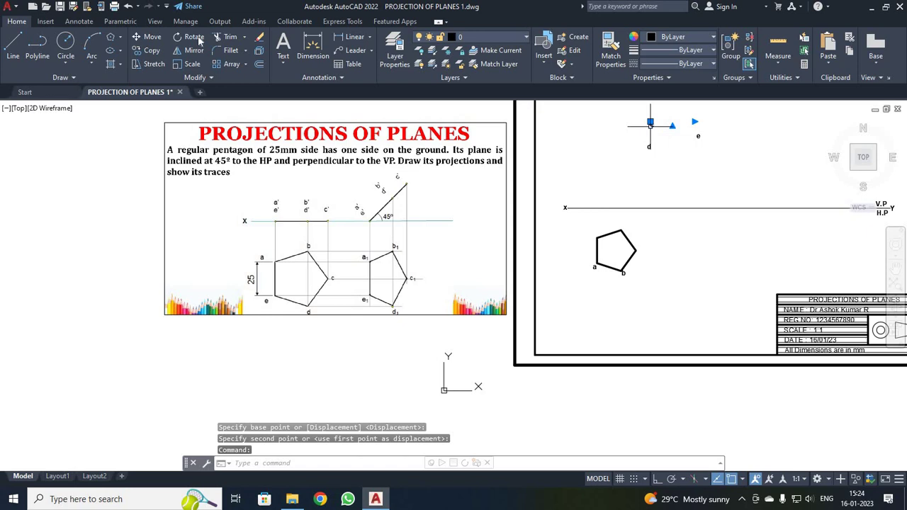
pyautogui.click(150, 37)
pyautogui.scroll(2, 668, 239)
pyautogui.scroll(-4, 636, 159)
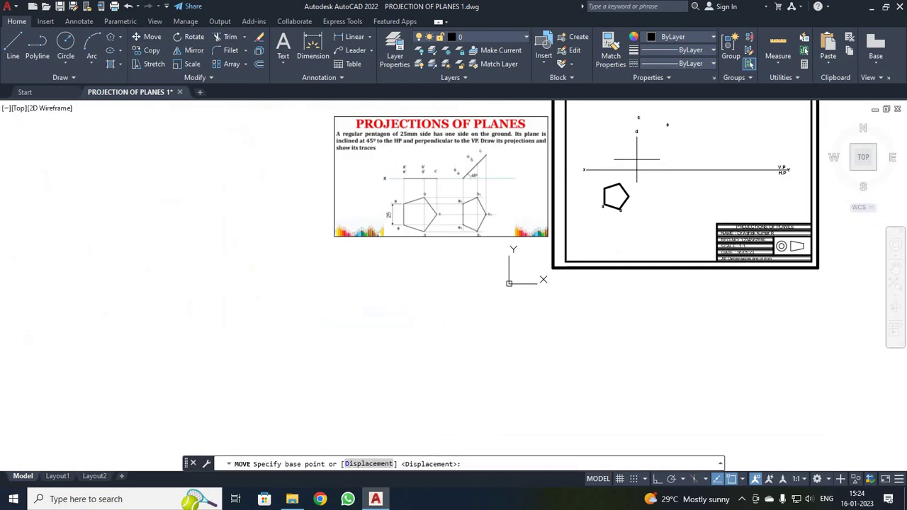
pyautogui.click(638, 119)
pyautogui.scroll(3, 658, 237)
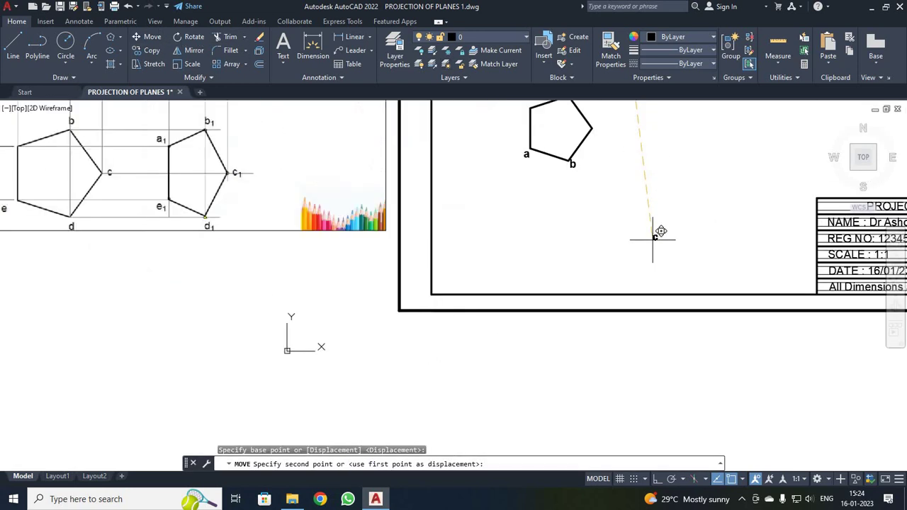
pyautogui.click(592, 139)
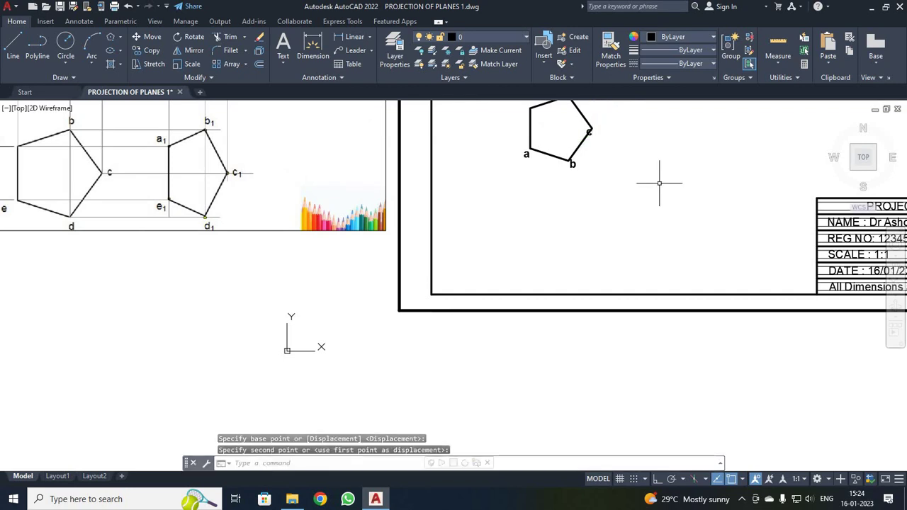
# Step: Undo the last move of the "c" label
pyautogui.write('z_u')
pyautogui.press('Return')
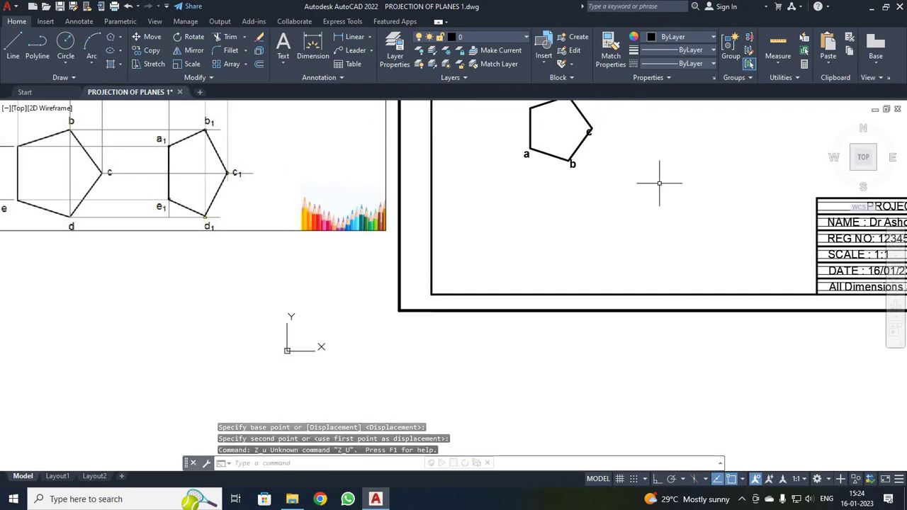
pyautogui.hotkey('ctrl', 'z')
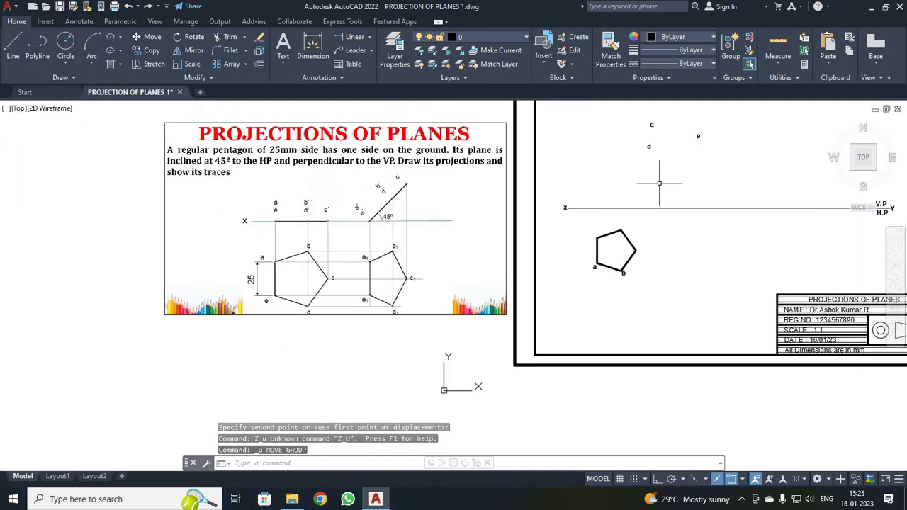
# Step: Move the "c" label to just outside the pentagon's rightmost vertex, slightly below it
pyautogui.write('z')
pyautogui.press('Return')
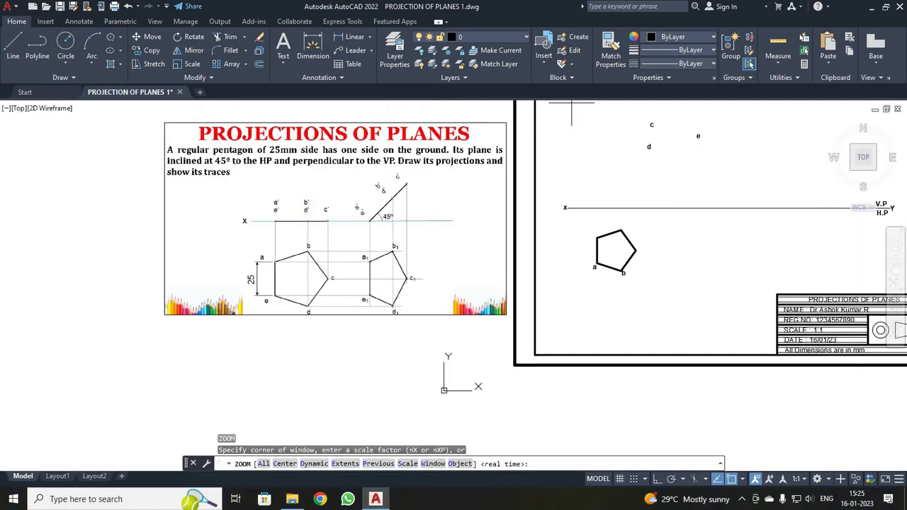
pyautogui.press('Return')
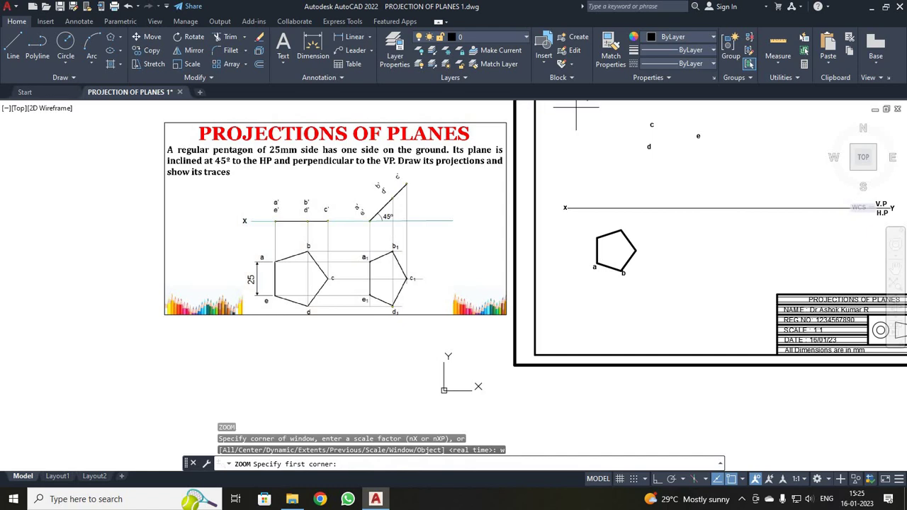
pyautogui.click(576, 106)
pyautogui.click(736, 284)
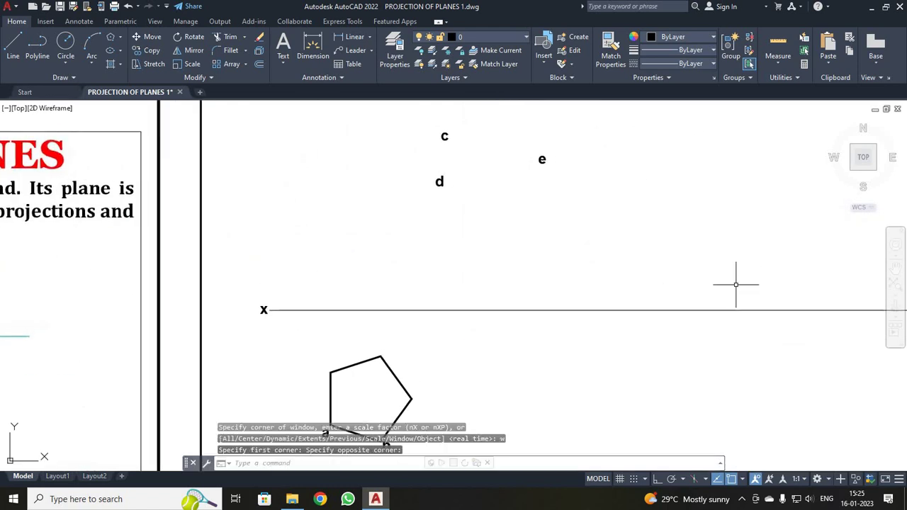
pyautogui.click(445, 137)
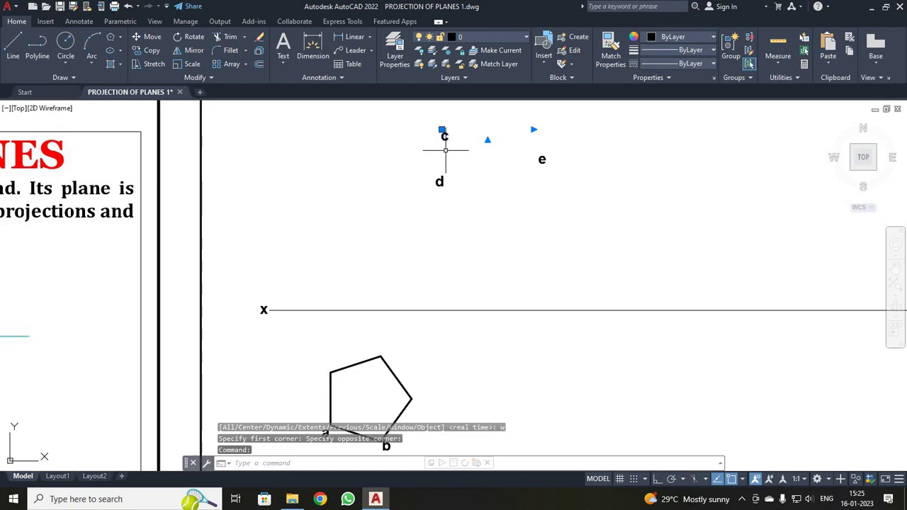
pyautogui.click(153, 37)
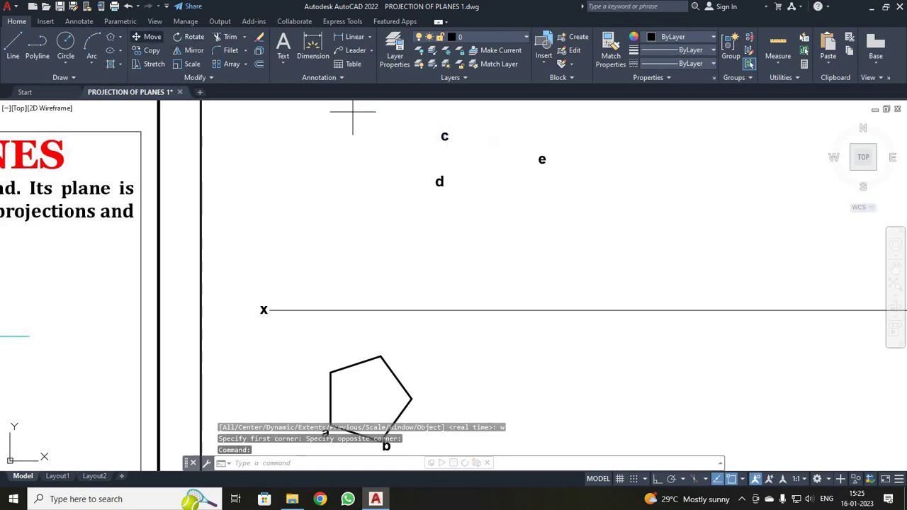
pyautogui.click(445, 139)
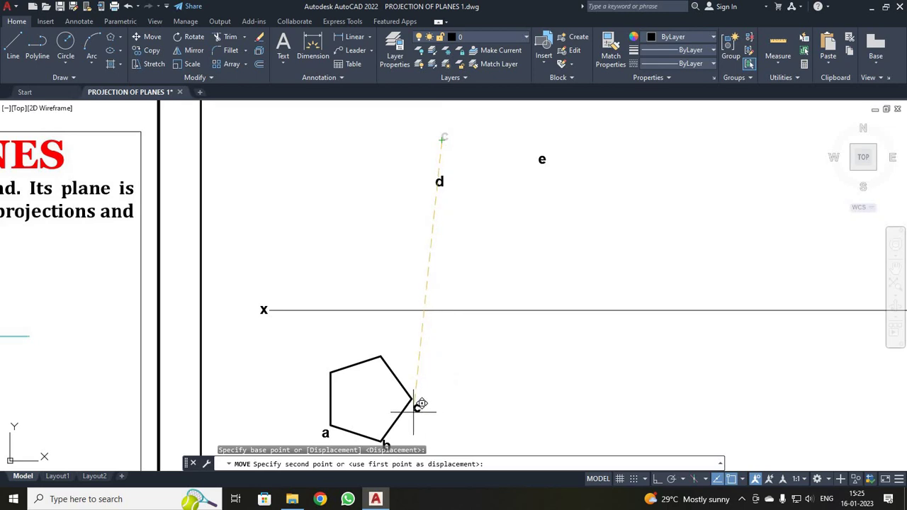
pyautogui.click(417, 408)
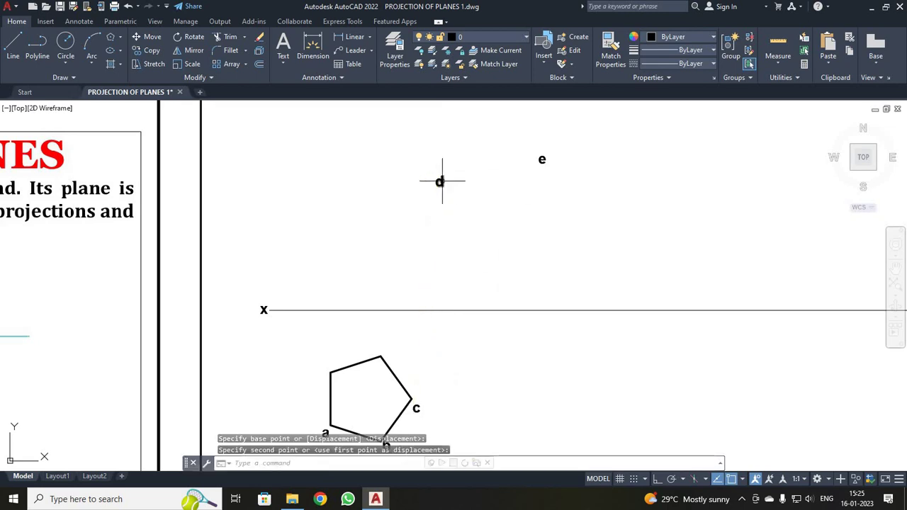
# Step: Move the "d" label to just above the pentagon's topmost vertex
pyautogui.click(440, 181)
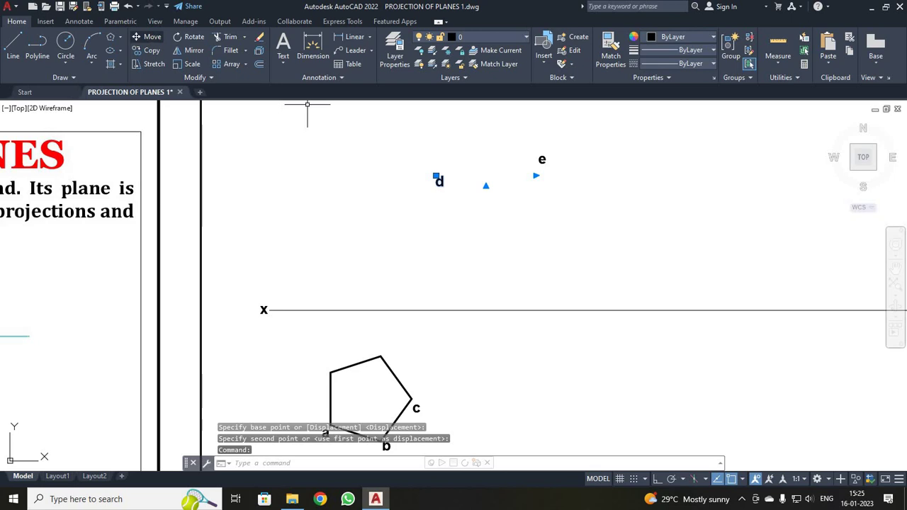
pyautogui.click(436, 183)
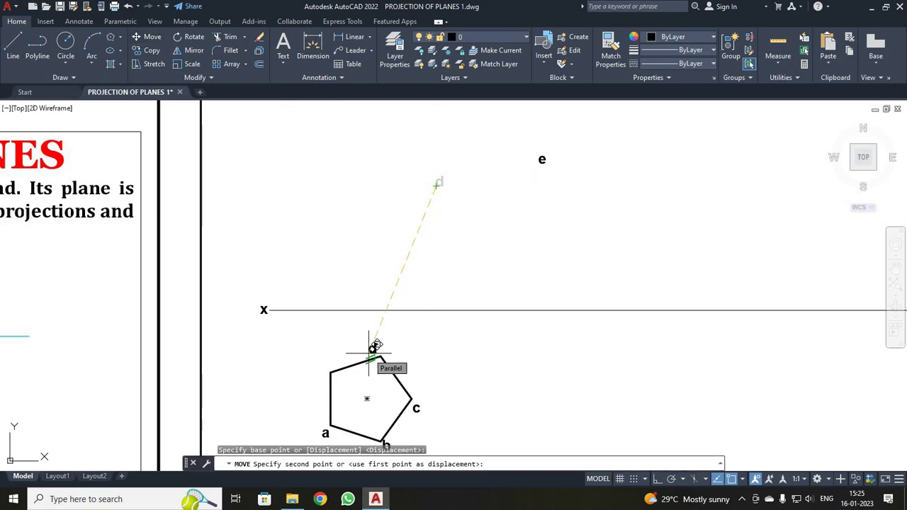
pyautogui.click(372, 349)
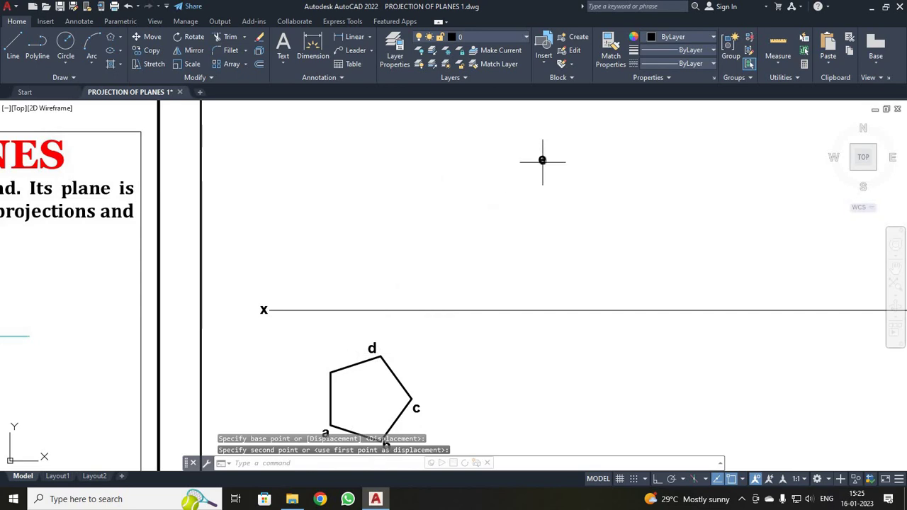
# Step: Move the "e" label to just outside the pentagon's upper-left vertex
pyautogui.click(542, 160)
pyautogui.click(542, 160)
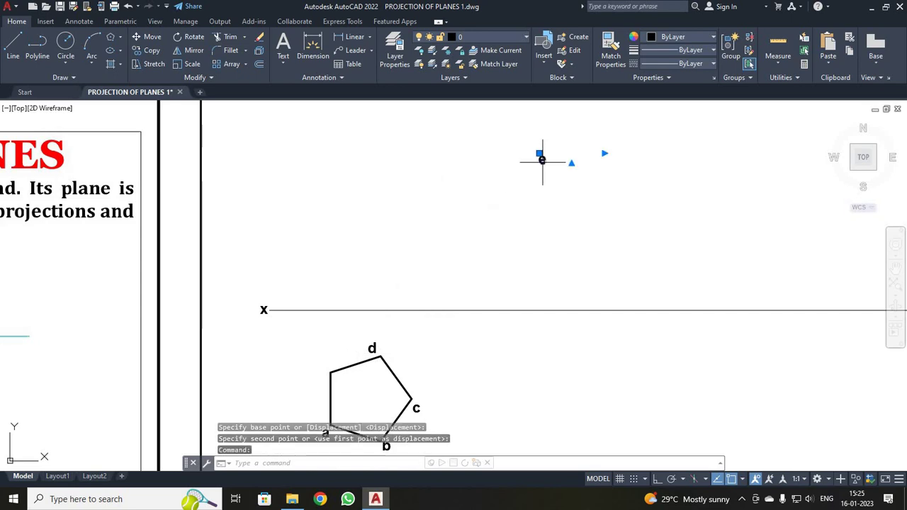
pyautogui.write('m')
pyautogui.press('Return')
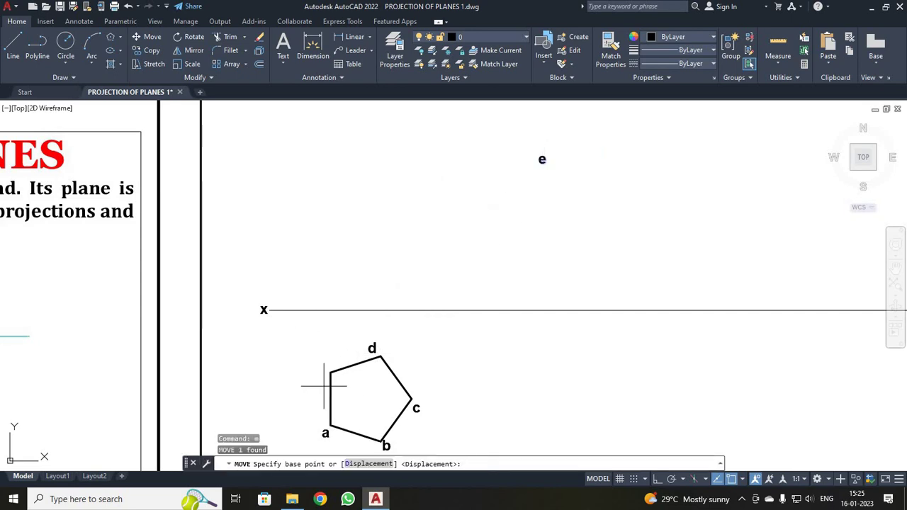
pyautogui.click(541, 160)
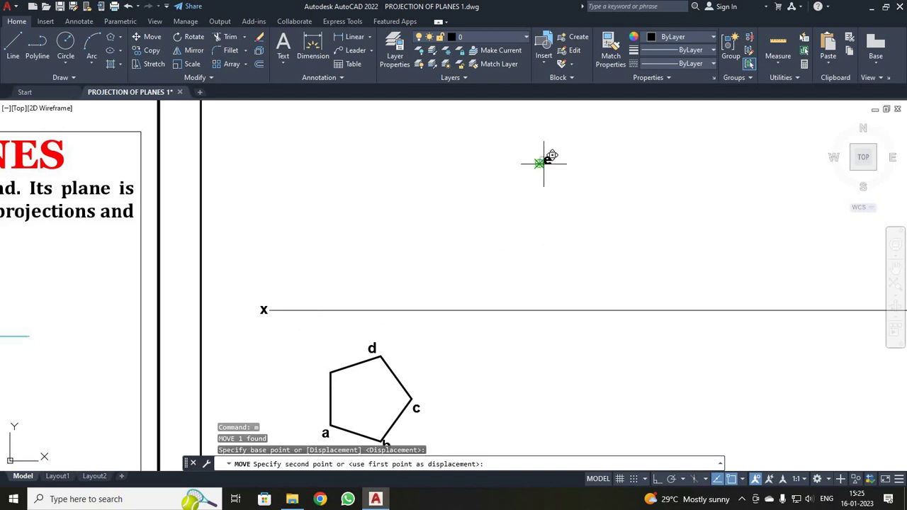
pyautogui.click(326, 367)
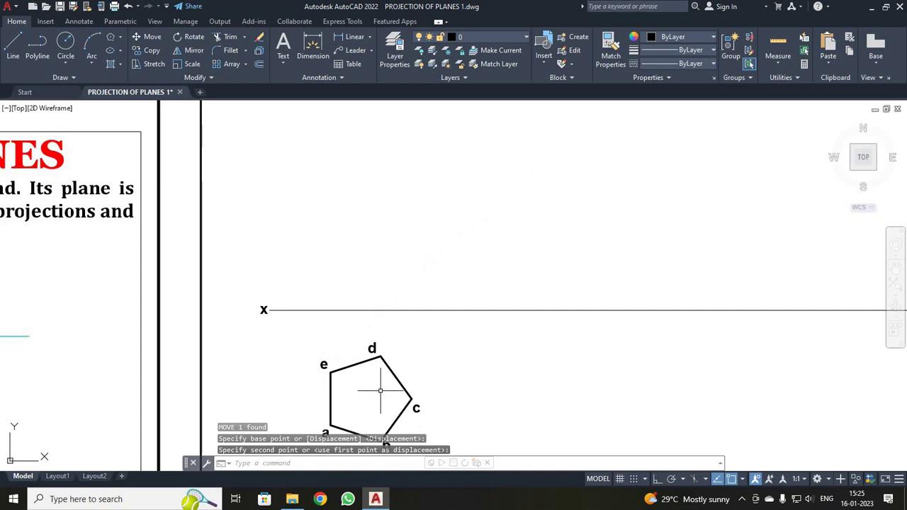
# Step: Review the ISO-25 dimension style's arrow size, text height and primary unit precision
pyautogui.scroll(-3, 425, 387)
pyautogui.scroll(3, 425, 386)
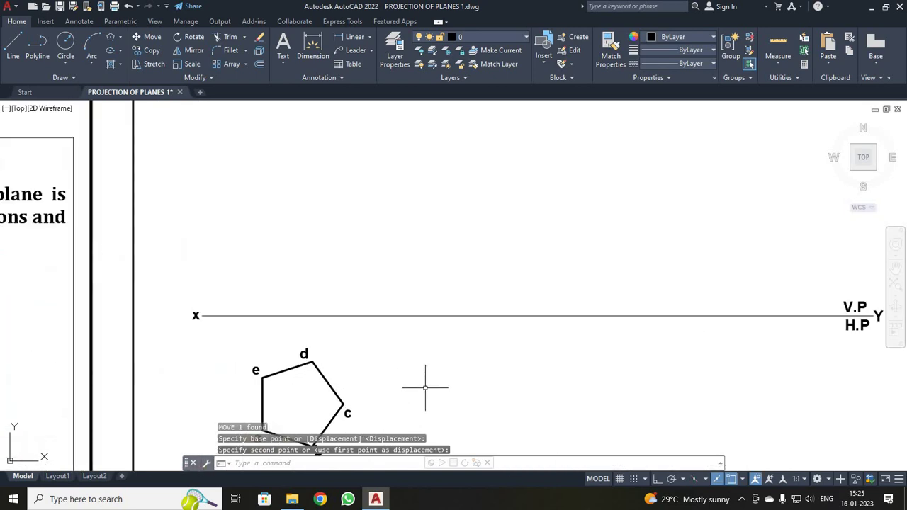
pyautogui.write('z')
pyautogui.press('Return')
pyautogui.write('a')
pyautogui.press('Return')
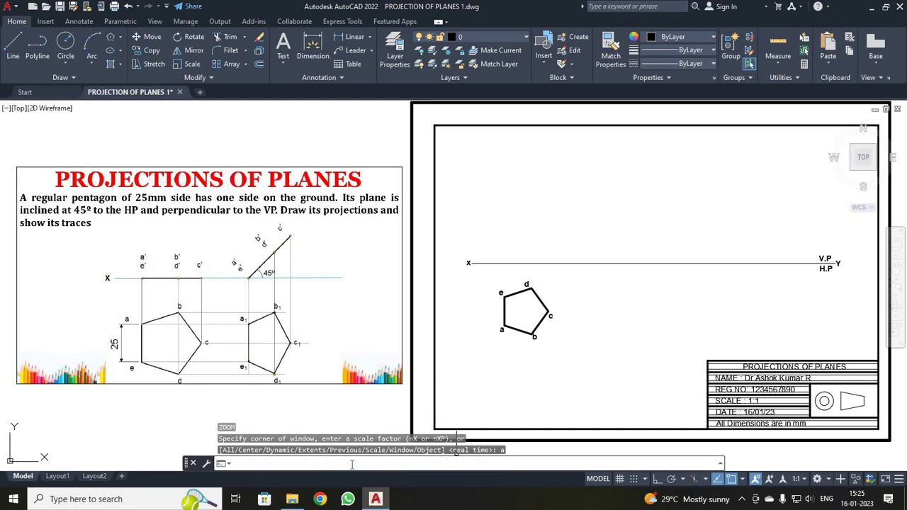
pyautogui.write('dims')
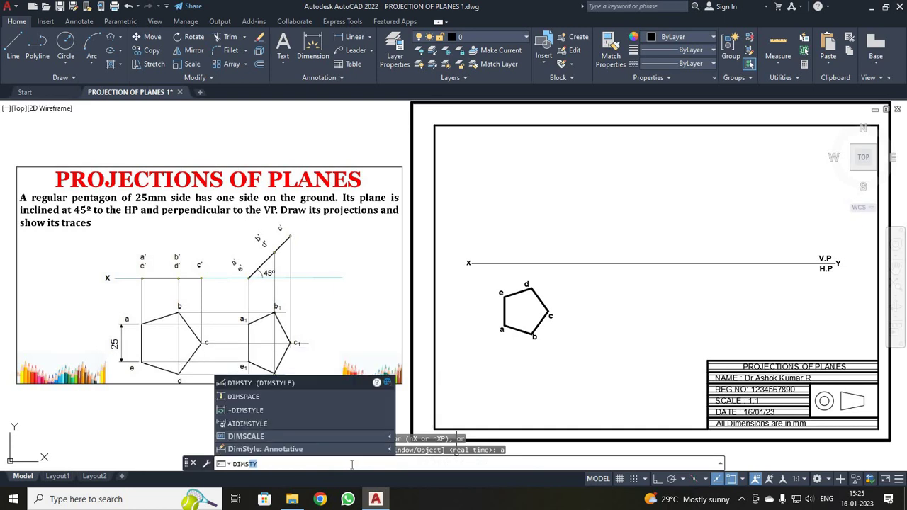
pyautogui.press('Return')
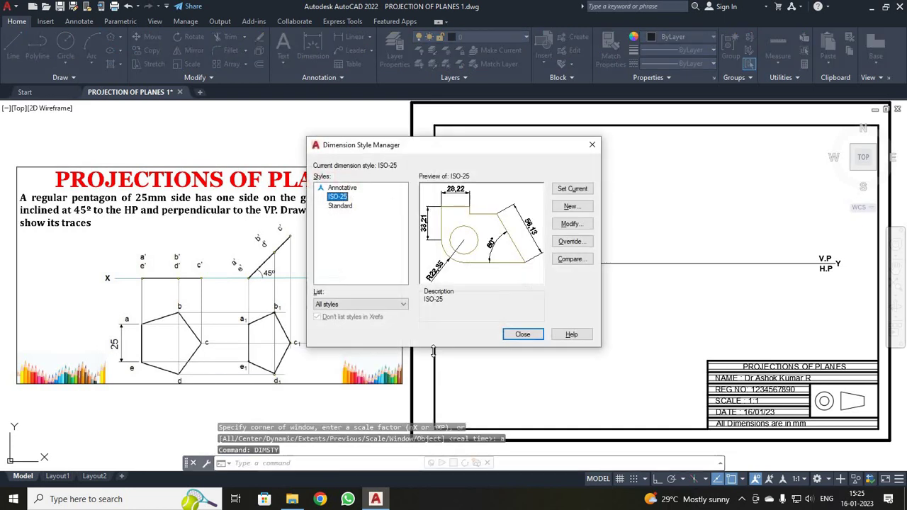
pyautogui.click(572, 225)
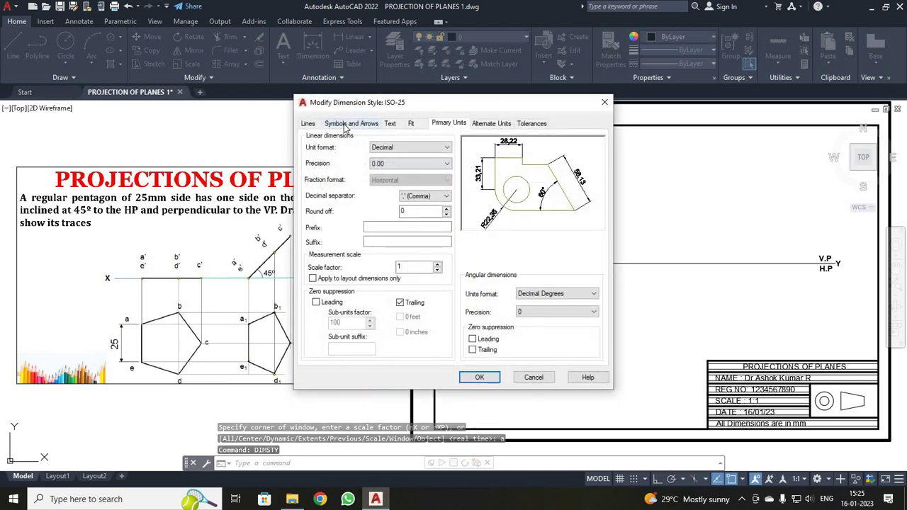
pyautogui.click(339, 123)
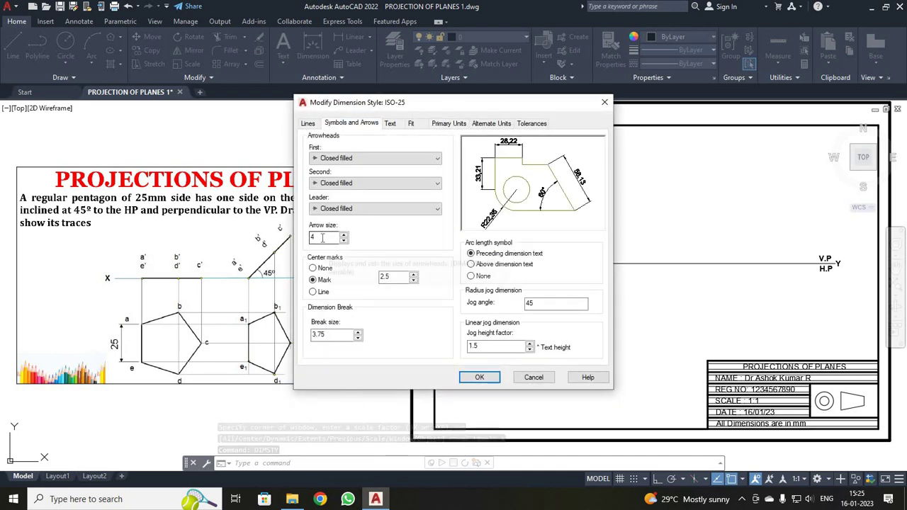
pyautogui.click(390, 124)
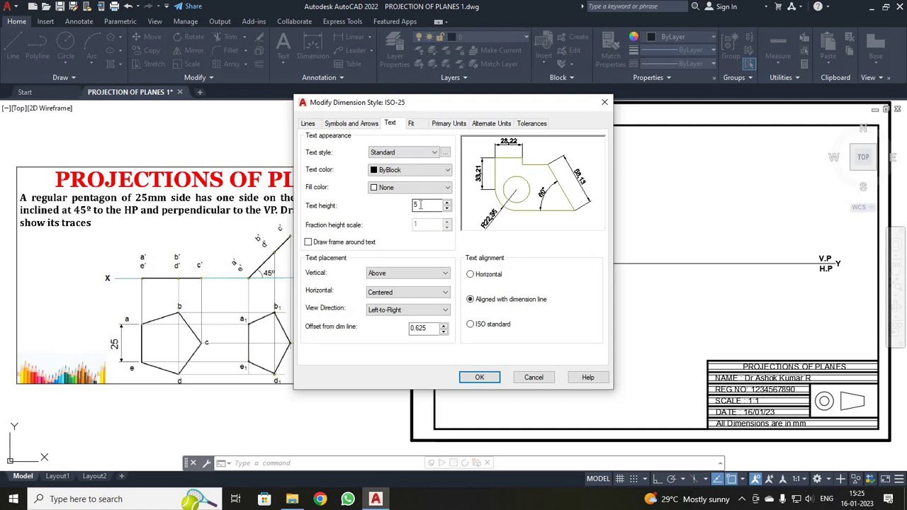
pyautogui.click(451, 124)
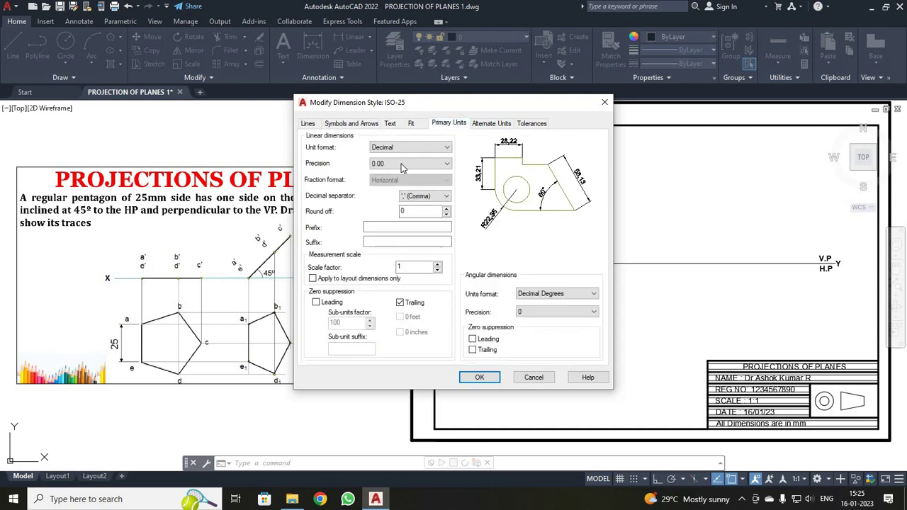
pyautogui.click(482, 377)
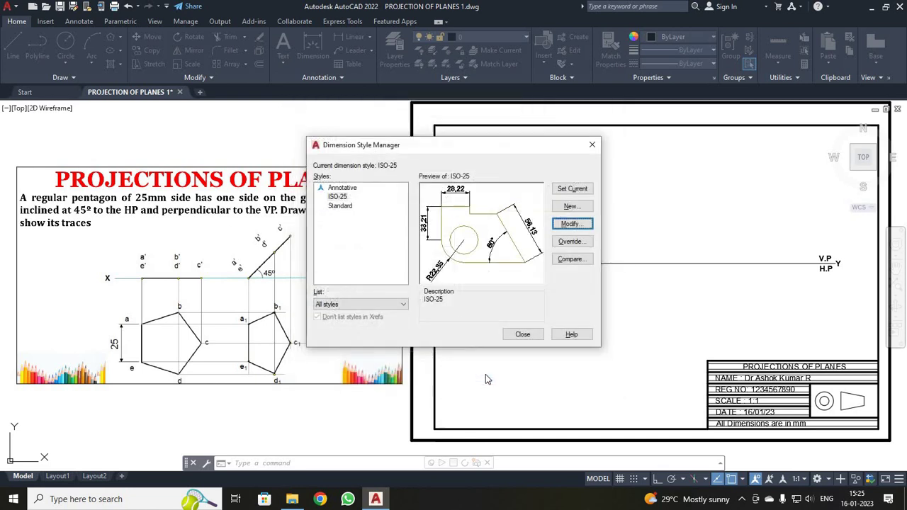
pyautogui.click(523, 334)
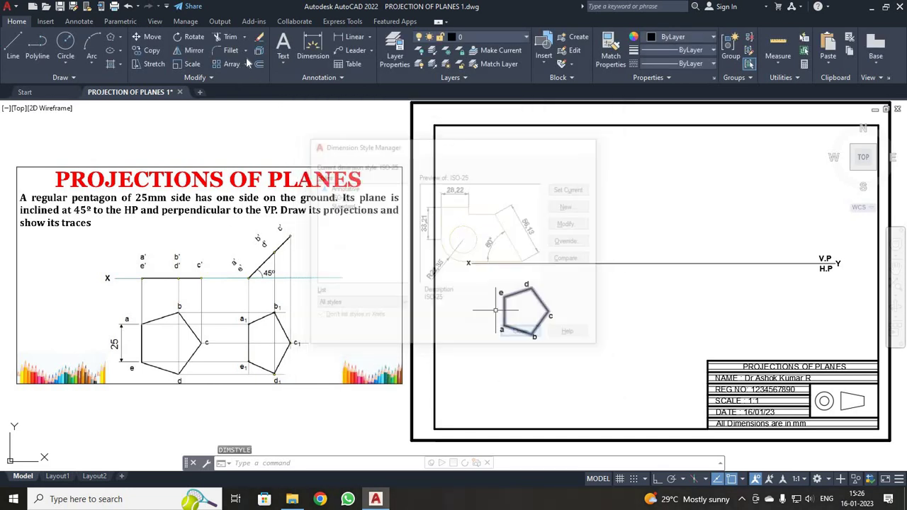
# Step: Add a vertical linear dimension to the pentagon's side between vertices e and a, placed outside the pentagon to its left
pyautogui.click(354, 40)
pyautogui.scroll(4, 502, 295)
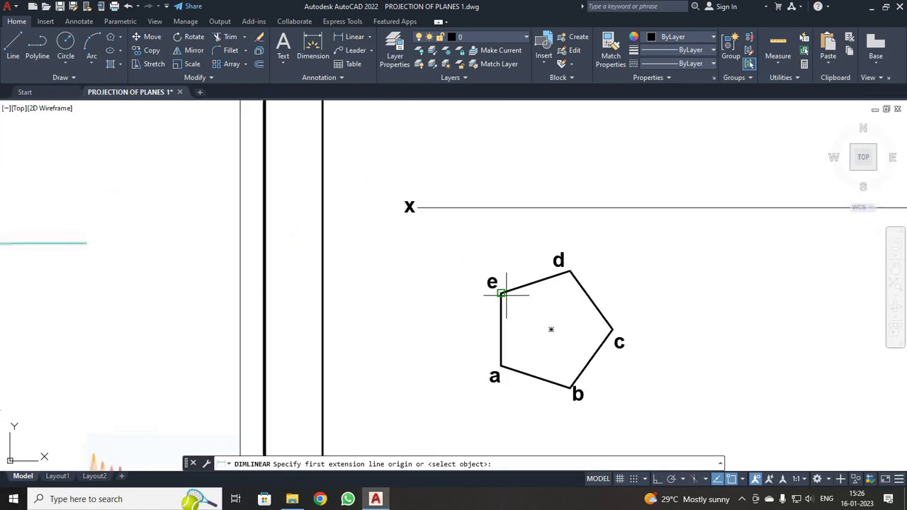
pyautogui.click(500, 292)
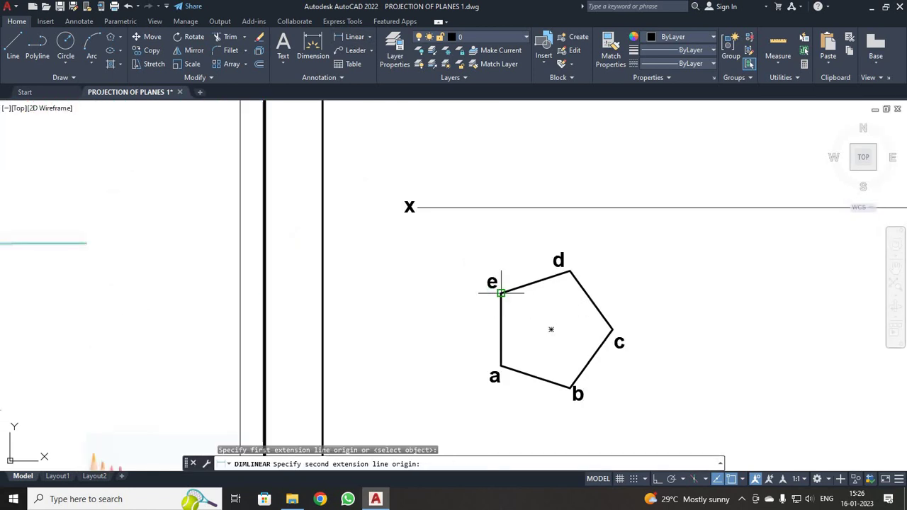
pyautogui.click(500, 366)
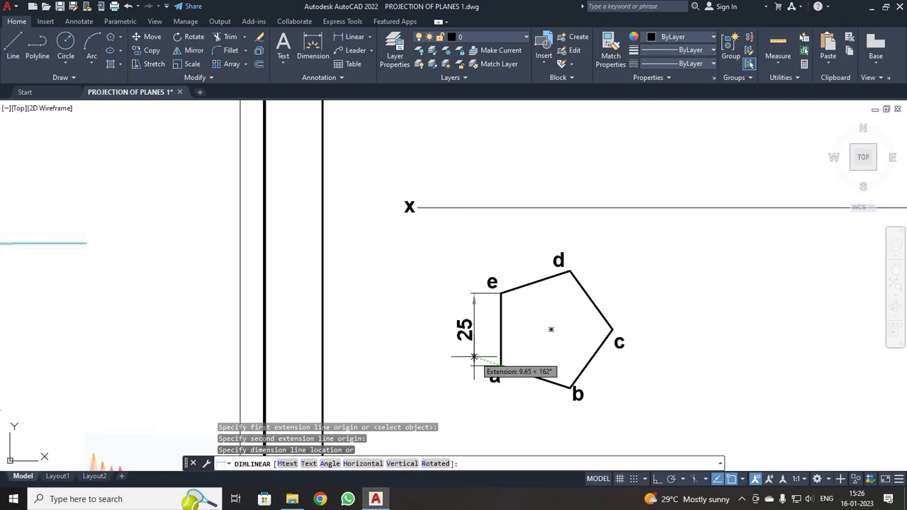
pyautogui.click(467, 355)
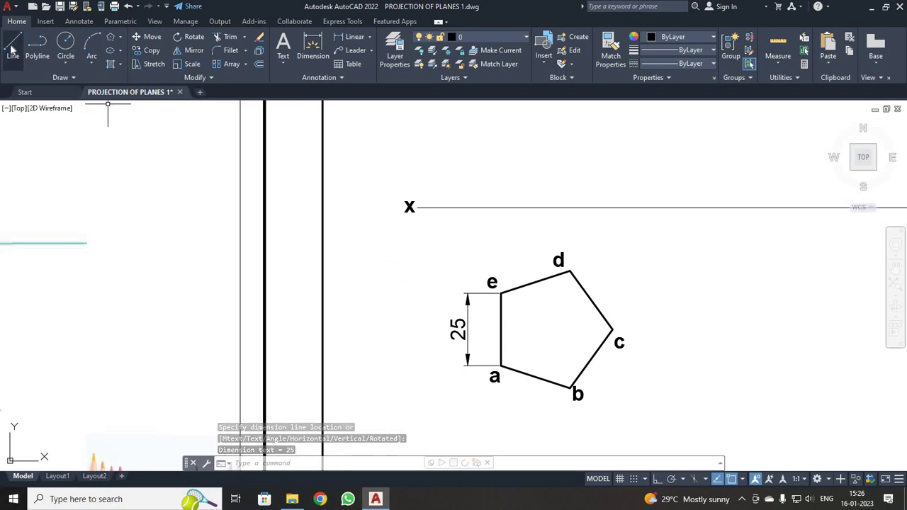
# Step: Draw a vertical projector line with Ortho on from vertex e up to the XY line
pyautogui.press('l')
pyautogui.press('Return')
pyautogui.click(500, 292)
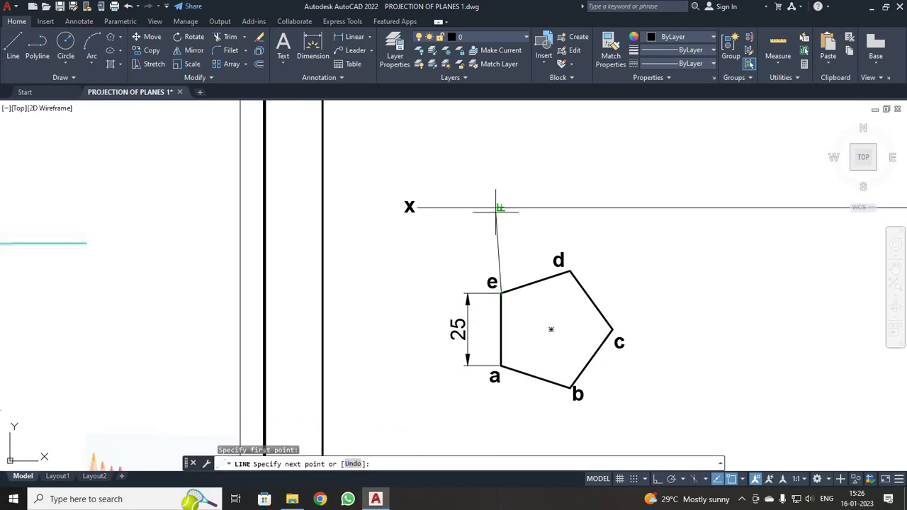
pyautogui.press('F8')
pyautogui.click(501, 207)
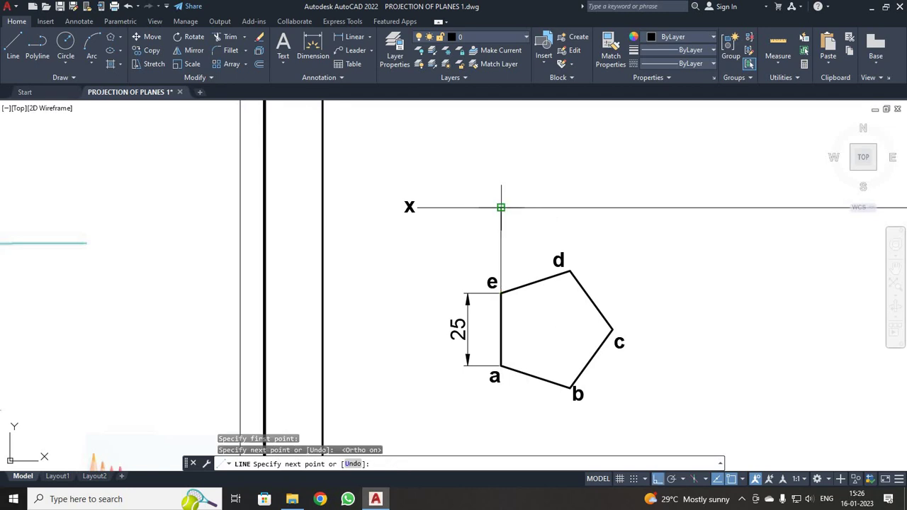
pyautogui.press('Escape')
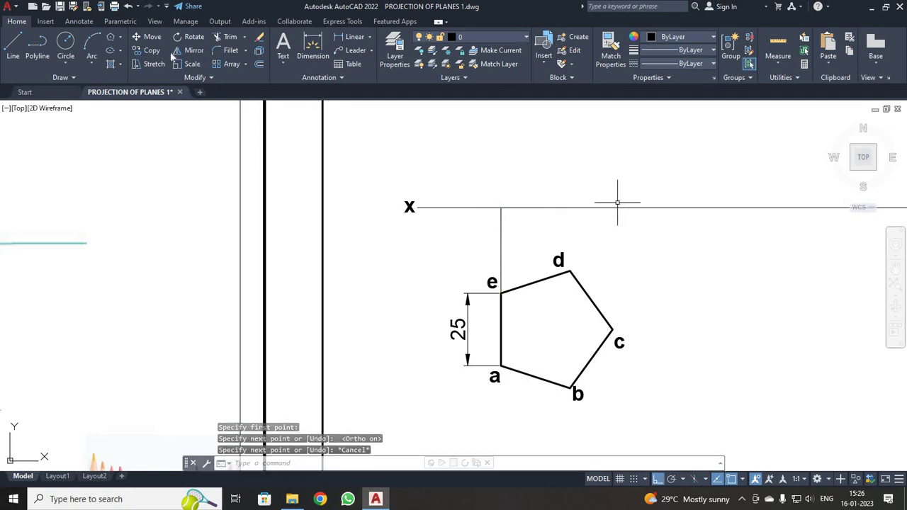
# Step: Draw a vertical projector line from vertex b through vertex d up to the XY line
pyautogui.click(12, 44)
pyautogui.click(570, 388)
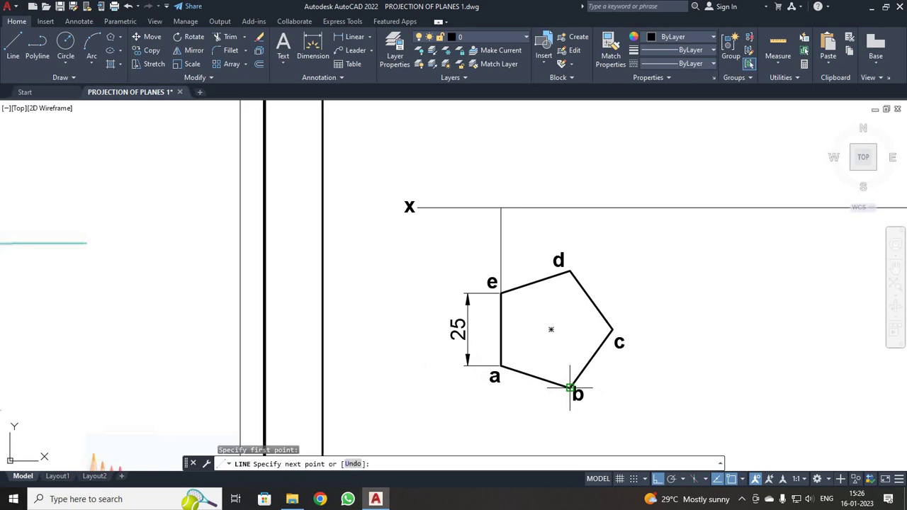
pyautogui.click(570, 272)
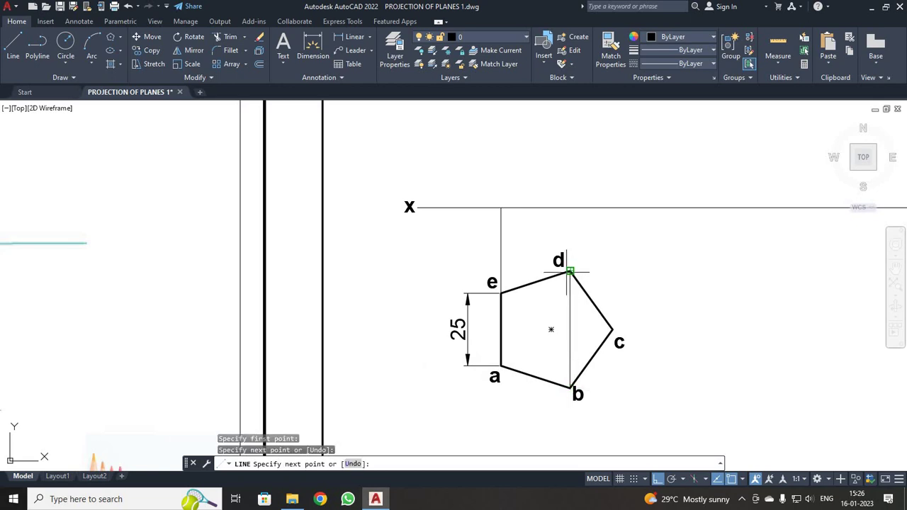
pyautogui.click(560, 208)
pyautogui.hotkey('ctrl', 'z')
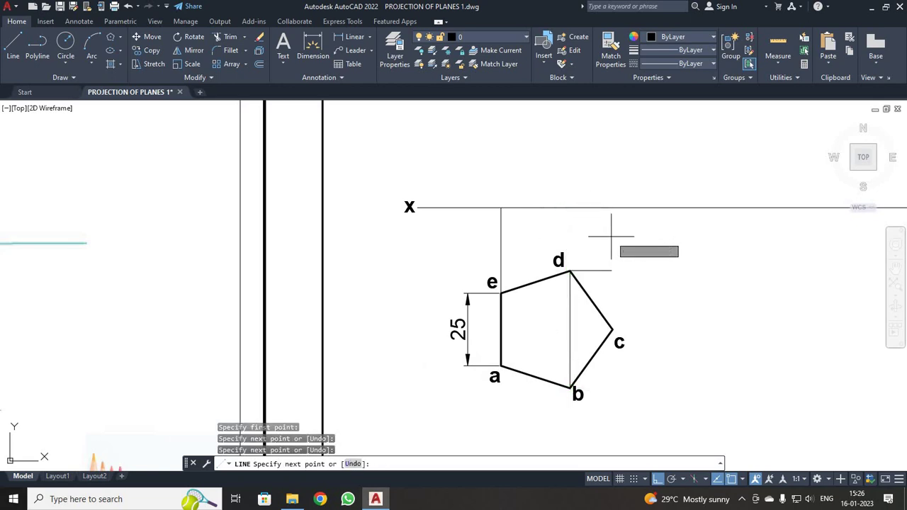
pyautogui.click(571, 208)
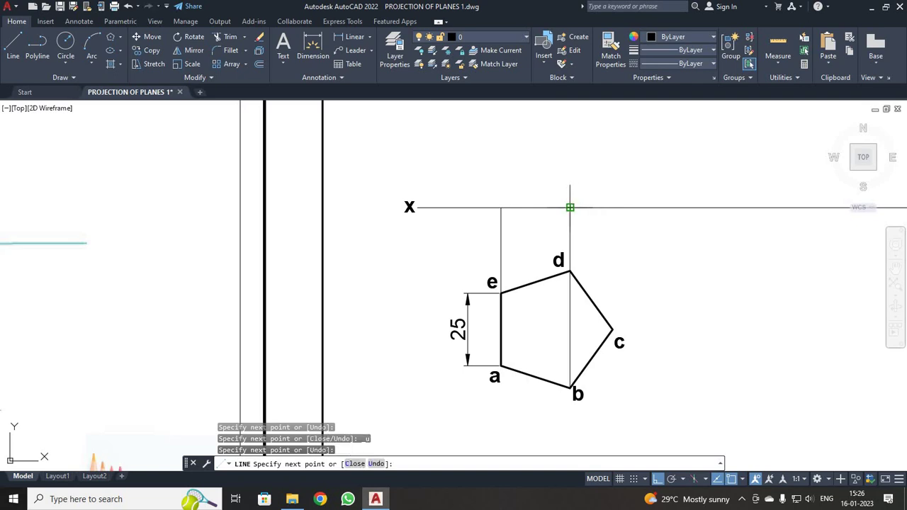
pyautogui.press('Escape')
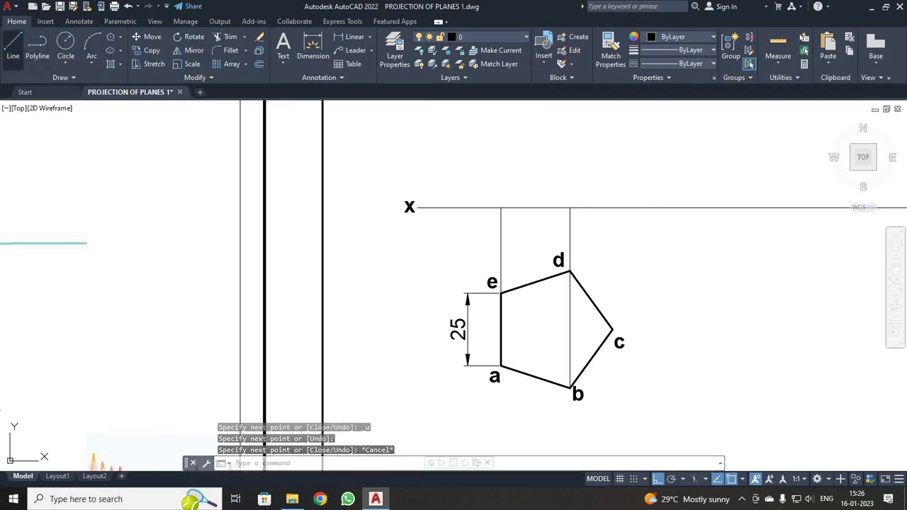
# Step: Draw a vertical projector line from vertex c up to the XY line
pyautogui.click(13, 46)
pyautogui.click(612, 330)
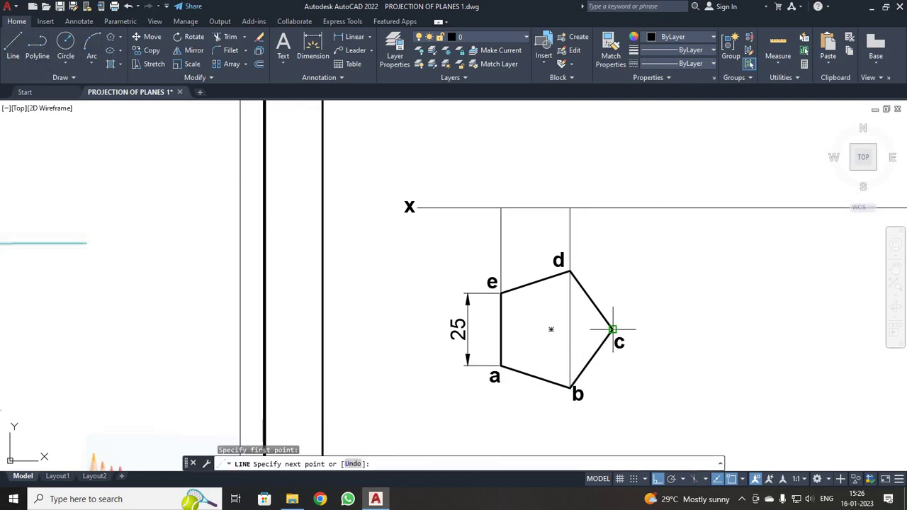
pyautogui.click(613, 207)
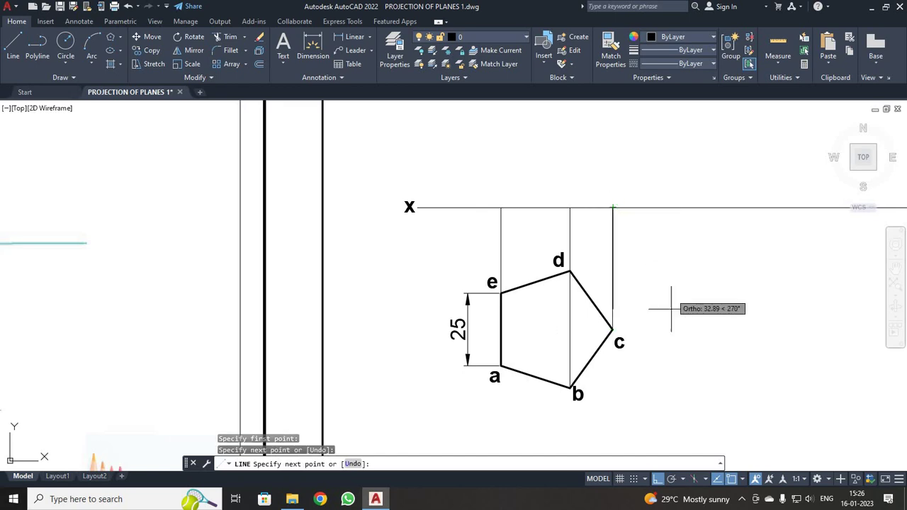
pyautogui.press('Escape')
# Step: Draw the front-view edge as two line segments on the XY line, joining the upper ends of the three projectors
pyautogui.scroll(2, 673, 312)
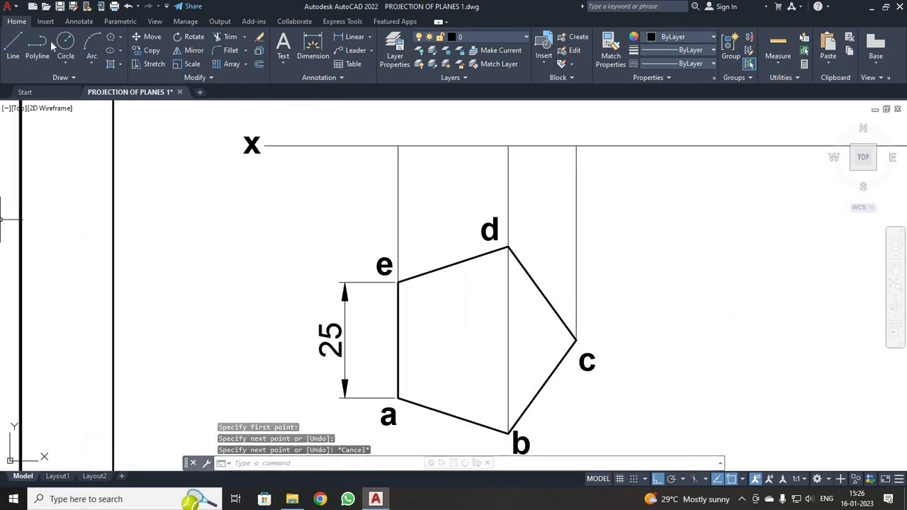
pyautogui.click(12, 44)
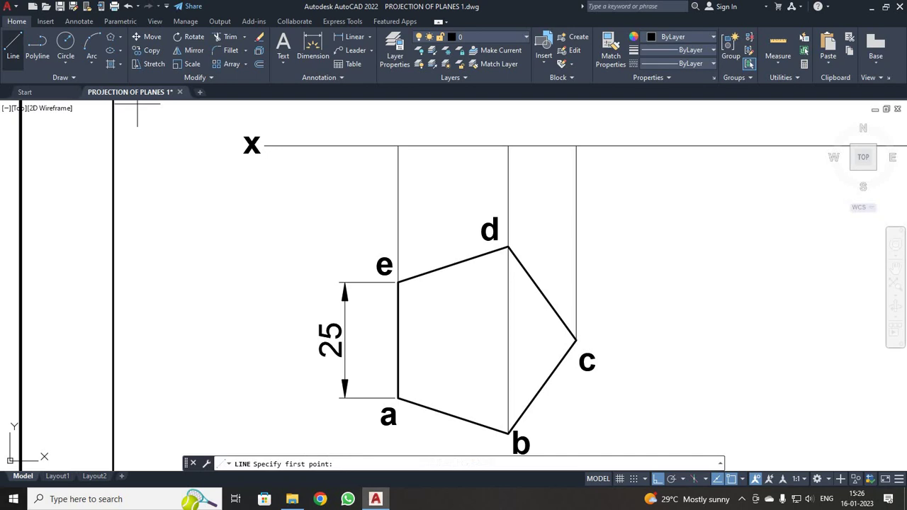
pyautogui.click(398, 145)
pyautogui.click(507, 145)
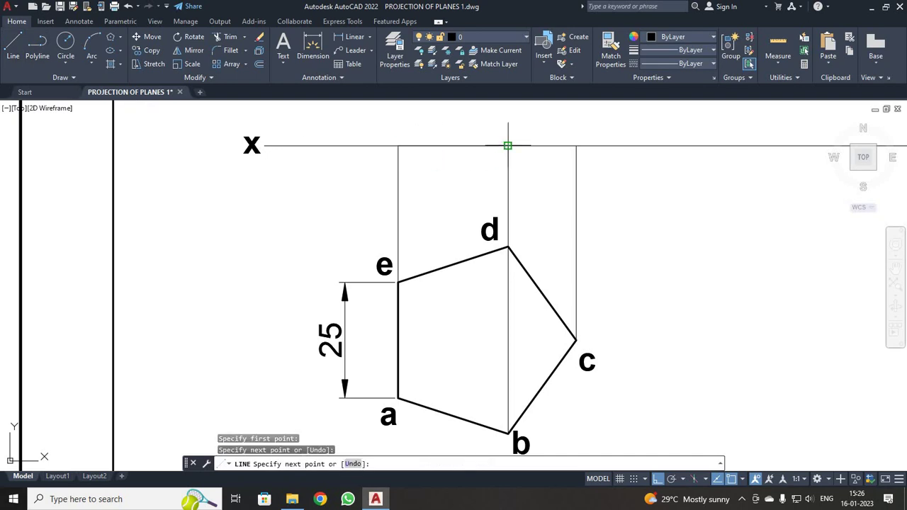
pyautogui.click(576, 146)
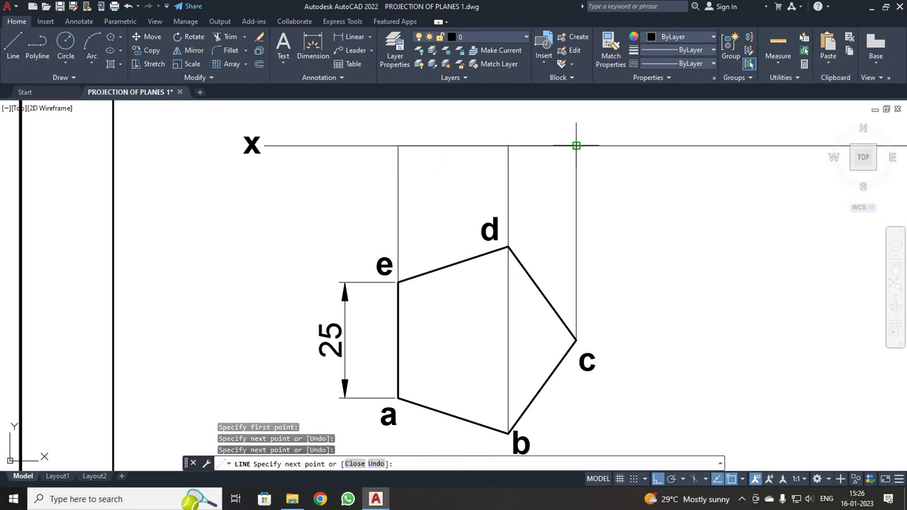
pyautogui.press('Escape')
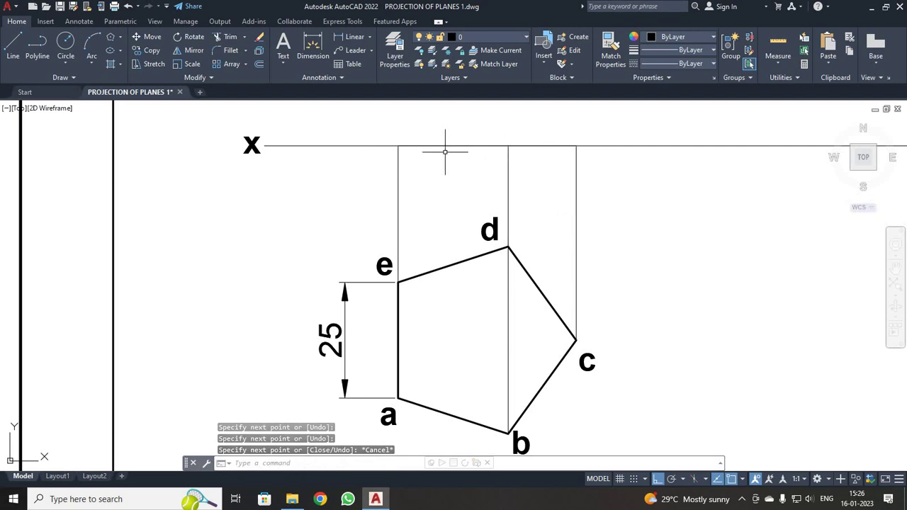
# Step: Set the lineweight of the two front-view segments on the XY line to 0.35 mm
pyautogui.click(494, 145)
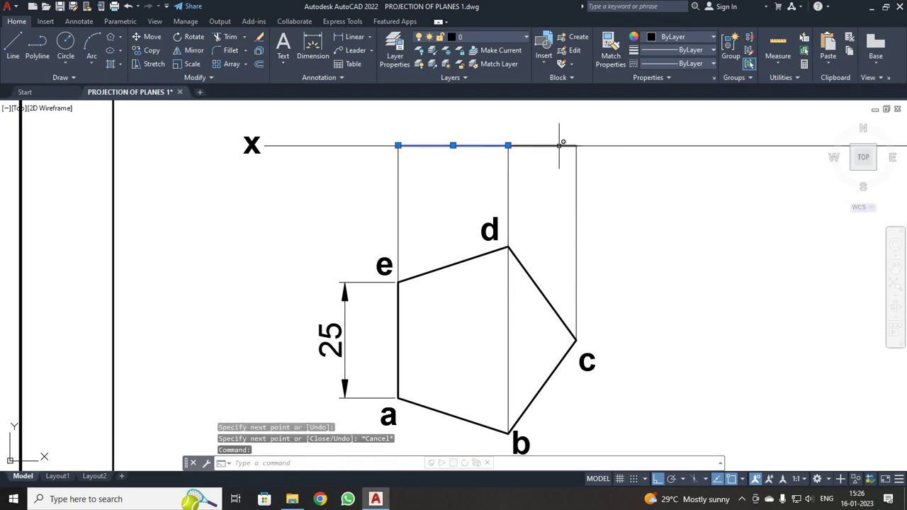
pyautogui.click(550, 145)
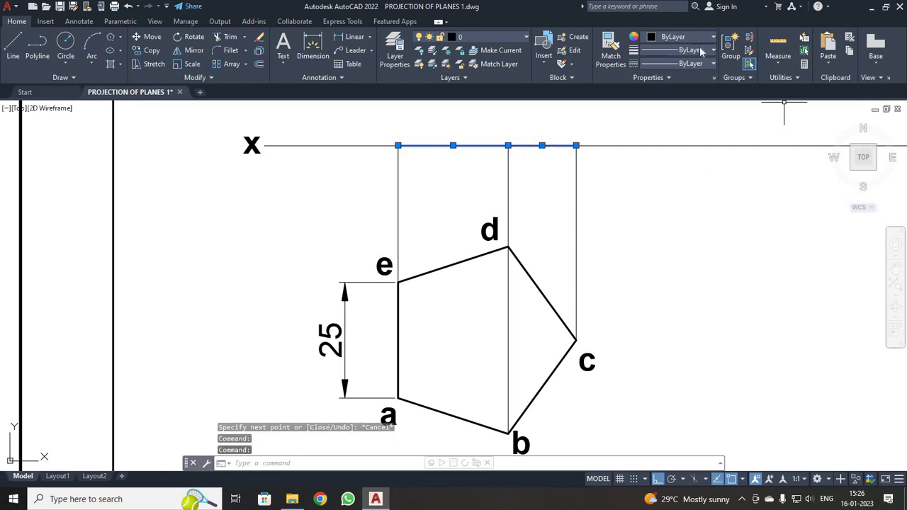
pyautogui.click(713, 50)
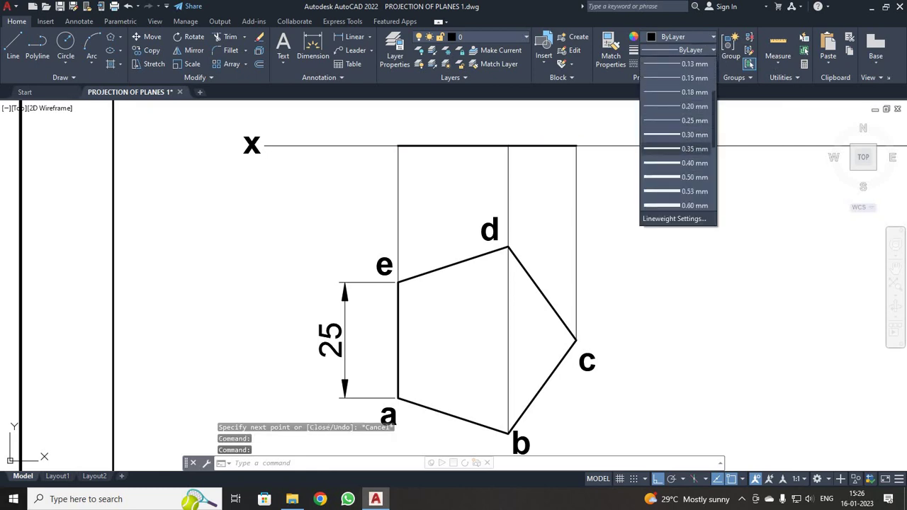
pyautogui.click(681, 149)
pyautogui.click(715, 227)
pyautogui.press('Escape')
pyautogui.press('Escape')
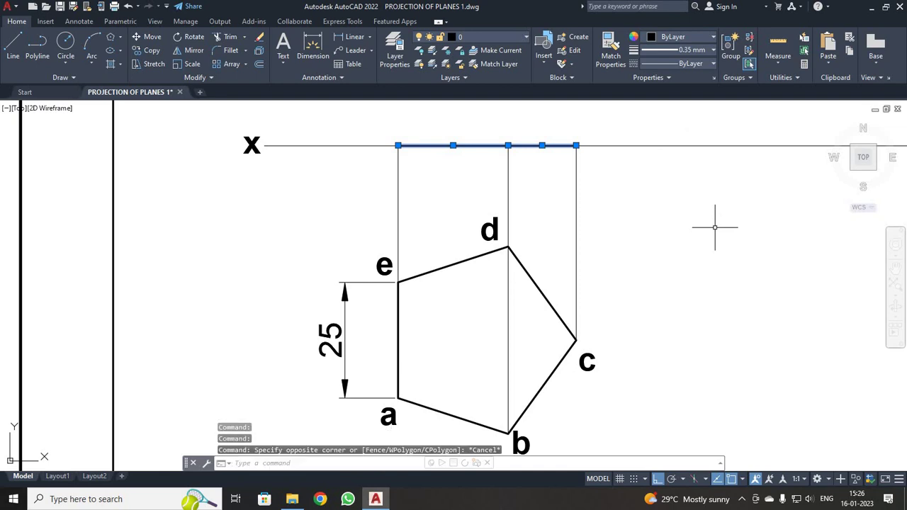
pyautogui.scroll(-2, 682, 258)
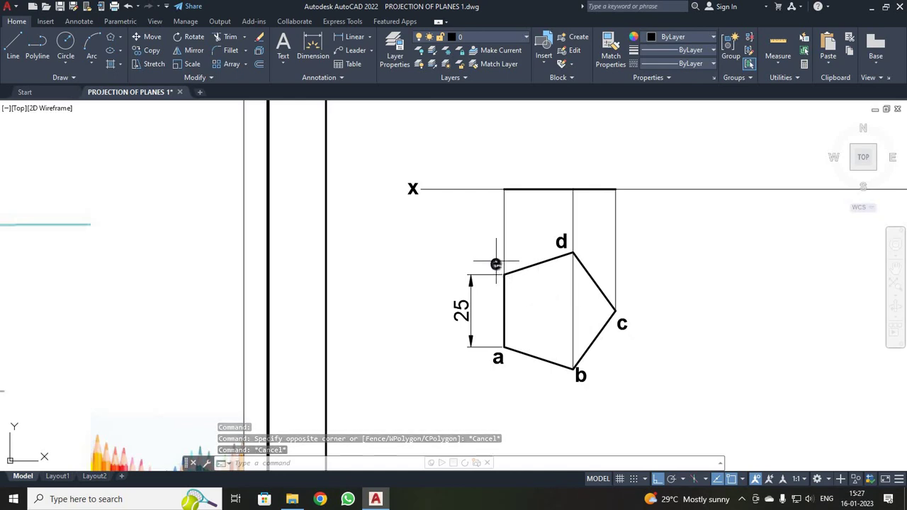
pyautogui.click(573, 312)
pyautogui.press('Delete')
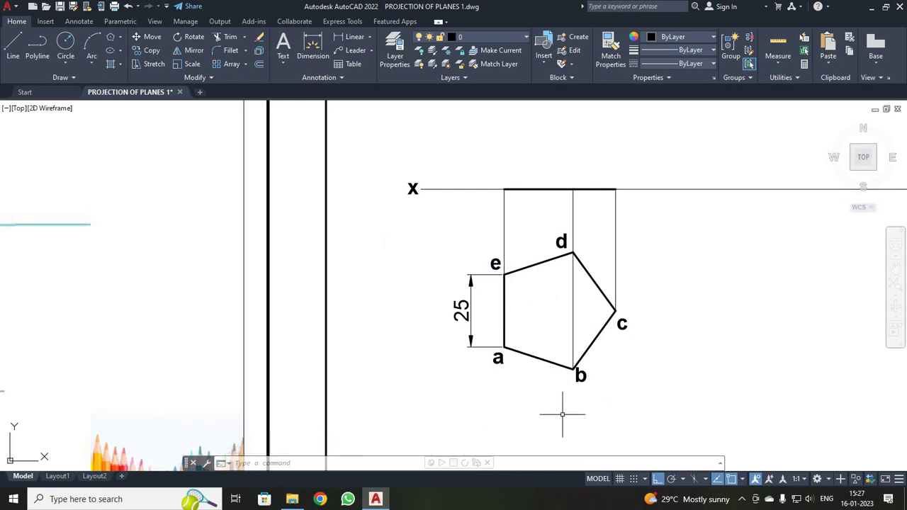
pyautogui.moveTo(561, 409); pyautogui.dragTo(559, 453)
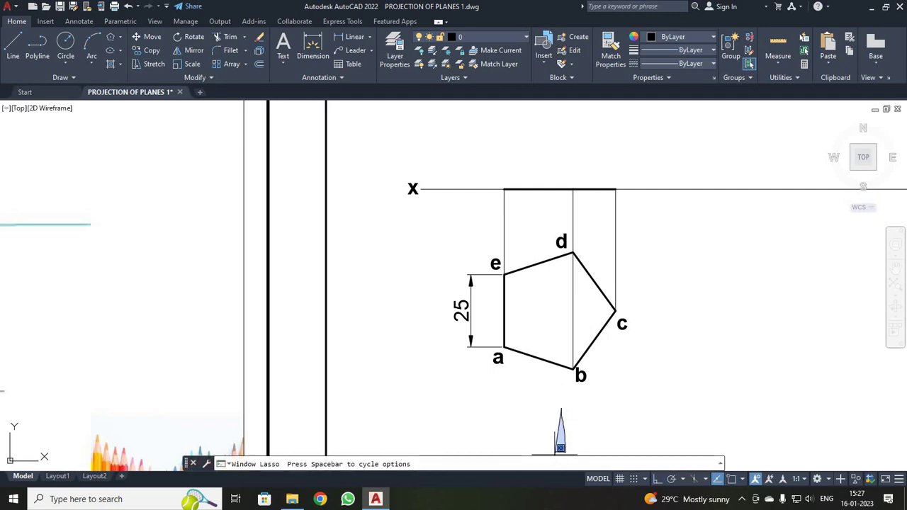
pyautogui.press('Escape')
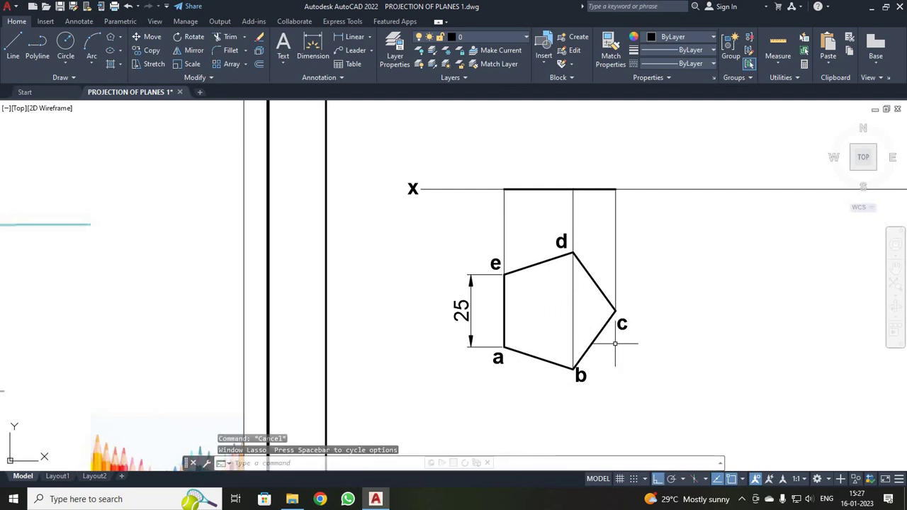
# Step: Add a bold multiline text label "a'(e')" above the XY line, near the projector from vertex e
pyautogui.click(283, 49)
pyautogui.click(436, 133)
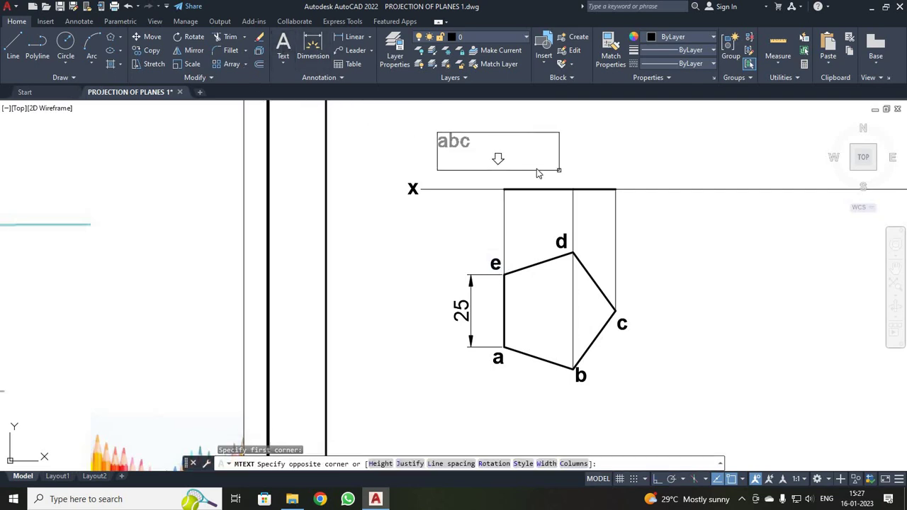
pyautogui.click(539, 174)
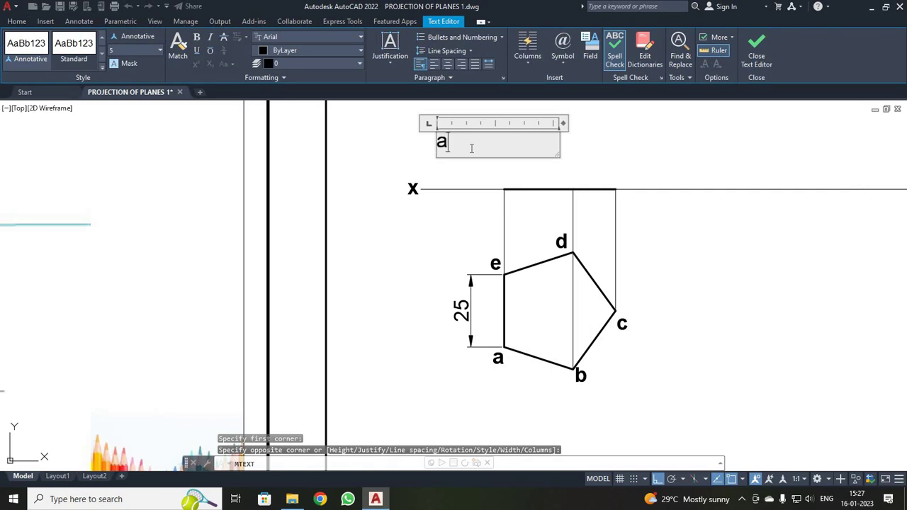
pyautogui.write("a'")
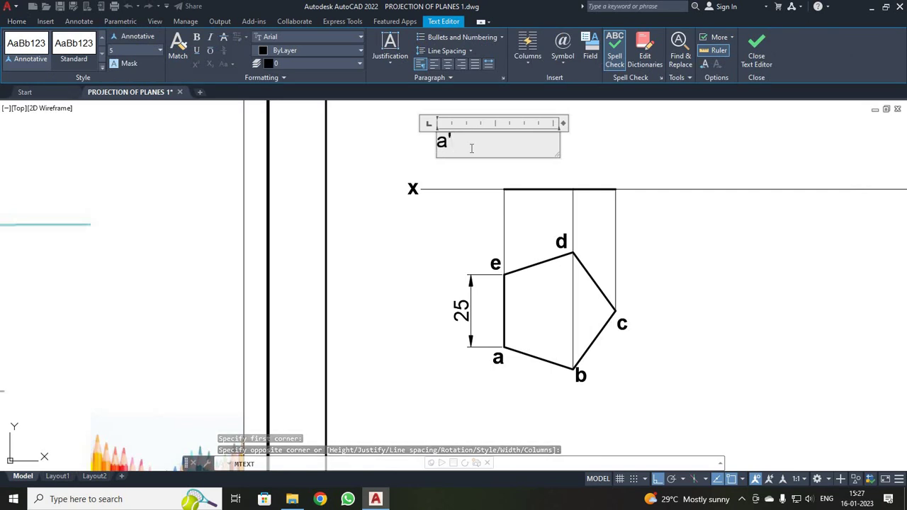
pyautogui.write('(e')
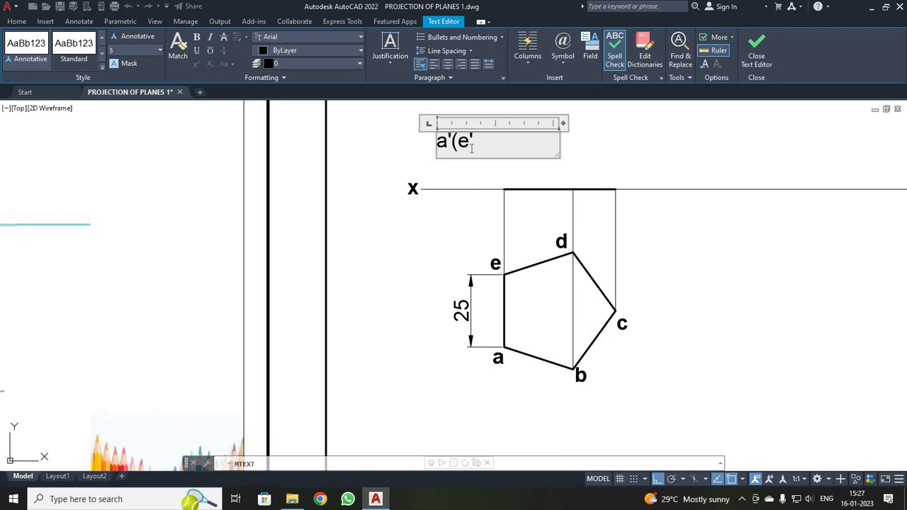
pyautogui.moveTo(480, 142); pyautogui.dragTo(435, 142)
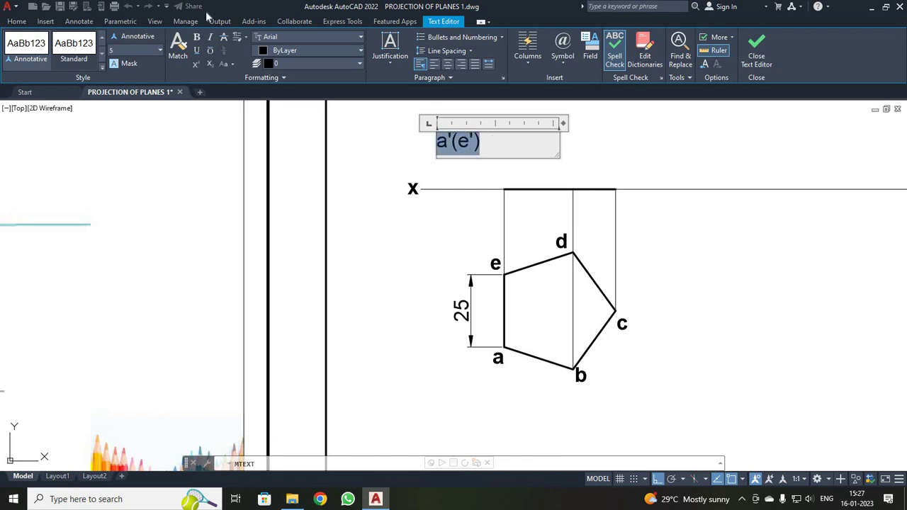
pyautogui.click(756, 50)
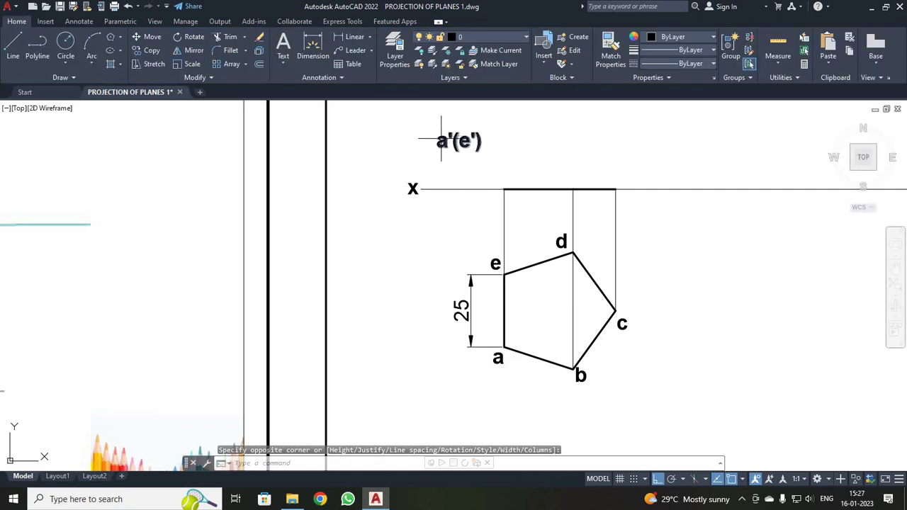
# Step: Add a bold multiline text label "b'(d')" above the XY line, near the projector through b and d
pyautogui.click(282, 46)
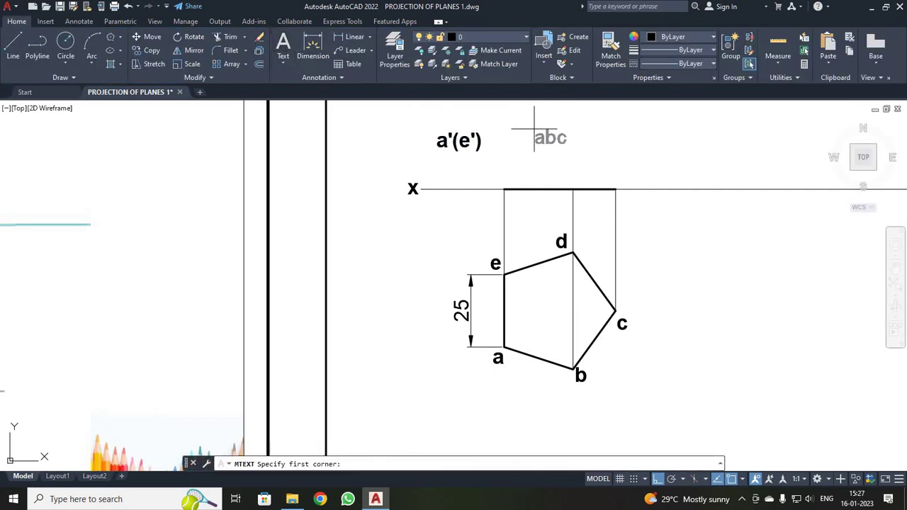
pyautogui.click(533, 131)
pyautogui.click(606, 154)
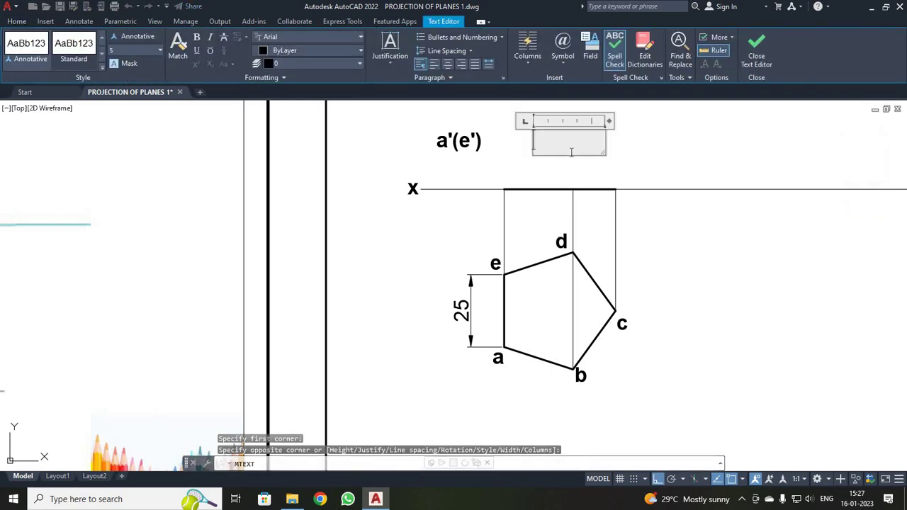
pyautogui.write("b'(")
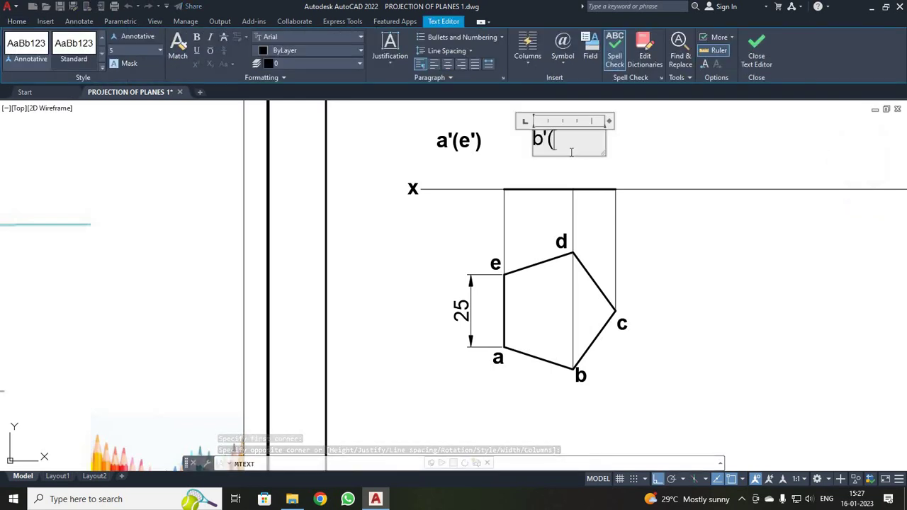
pyautogui.write('d')
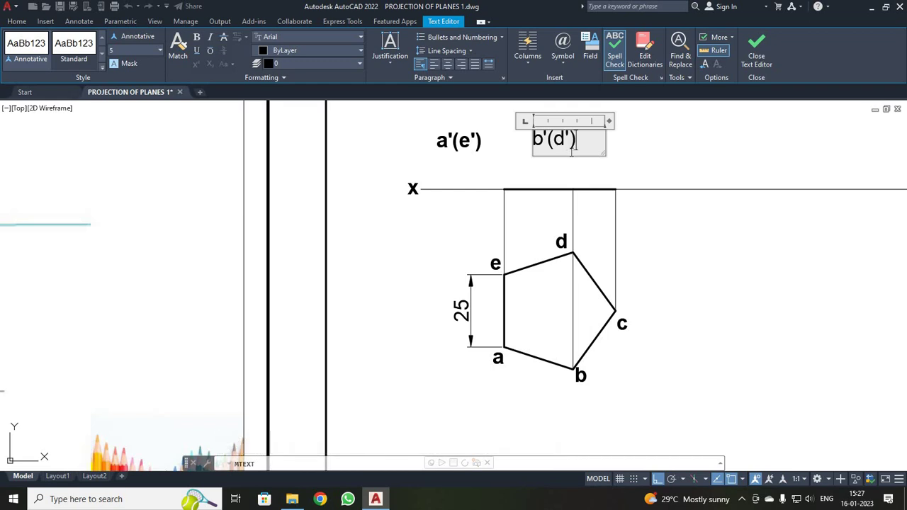
pyautogui.hotkey('ctrl', 'a')
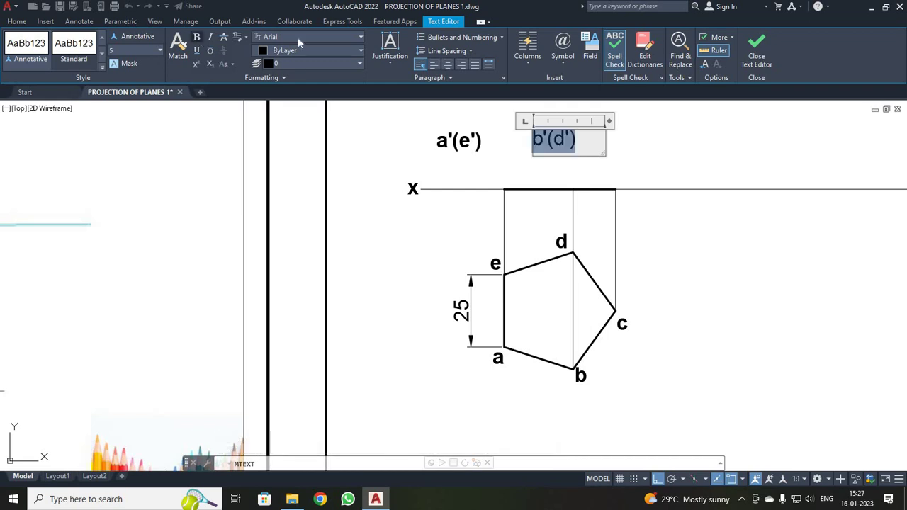
pyautogui.click(752, 45)
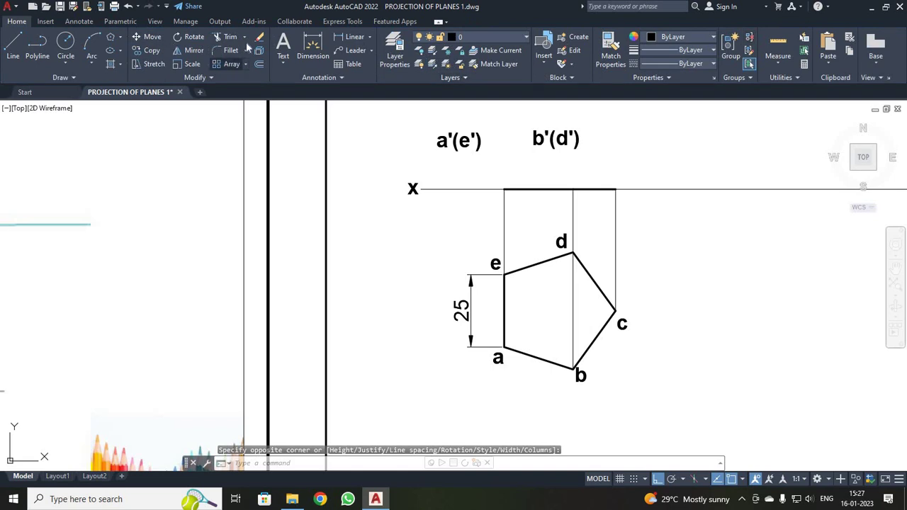
# Step: Add a bold multiline text label "c'" above the XY line, near the projector from vertex c
pyautogui.press('Return')
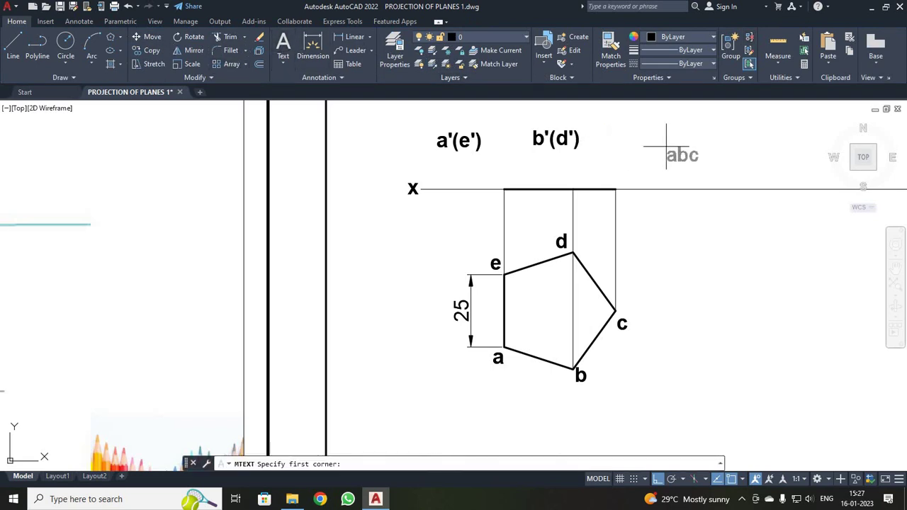
pyautogui.click(616, 133)
pyautogui.click(678, 149)
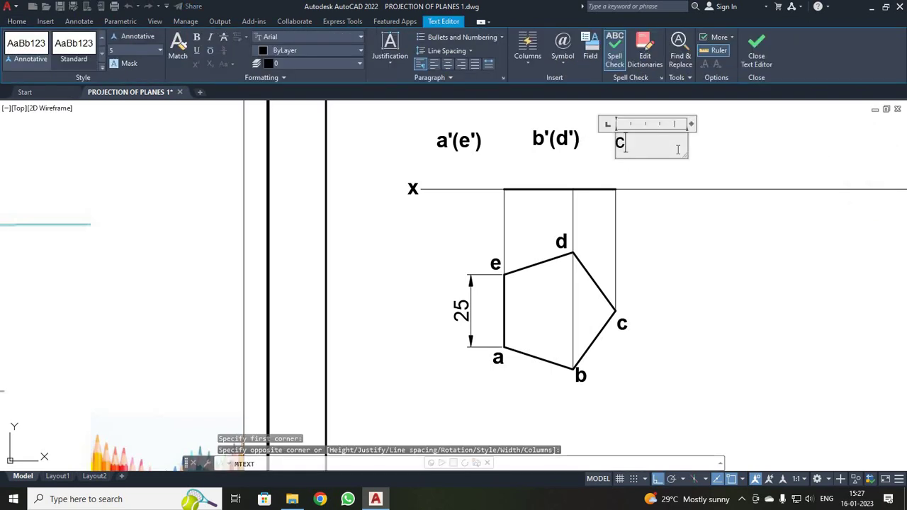
pyautogui.write('c')
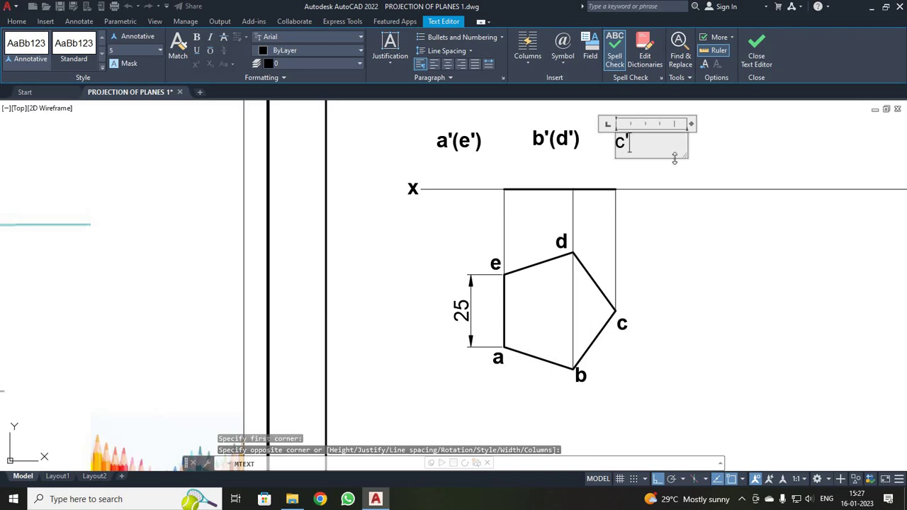
pyautogui.write("'")
pyautogui.hotkey('ctrl', 'a')
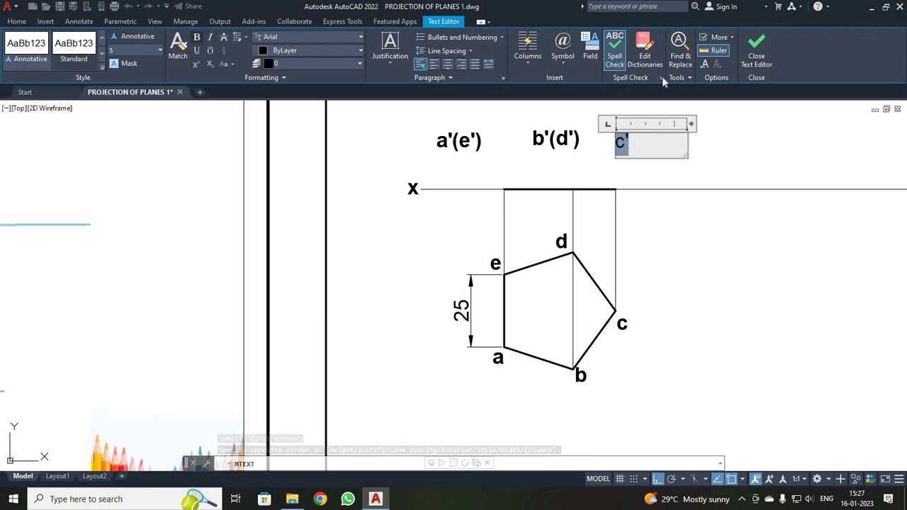
pyautogui.click(756, 51)
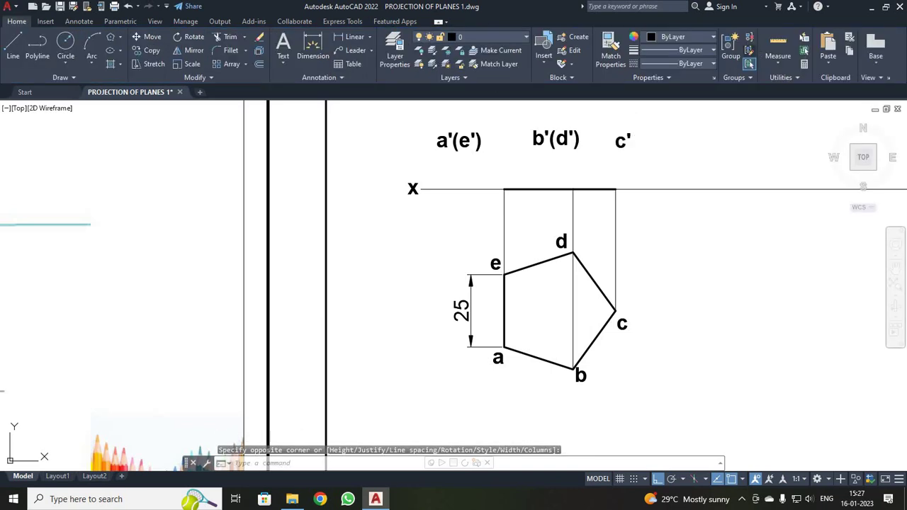
# Step: Turn Ortho off and move the label "a'(e')" to just above the upper end of the projector from vertex e
pyautogui.press('F8')
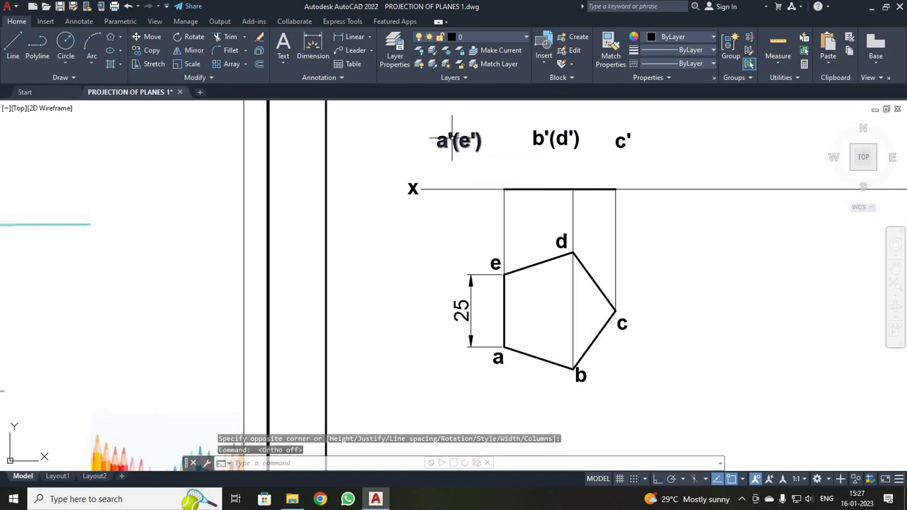
pyautogui.click(451, 138)
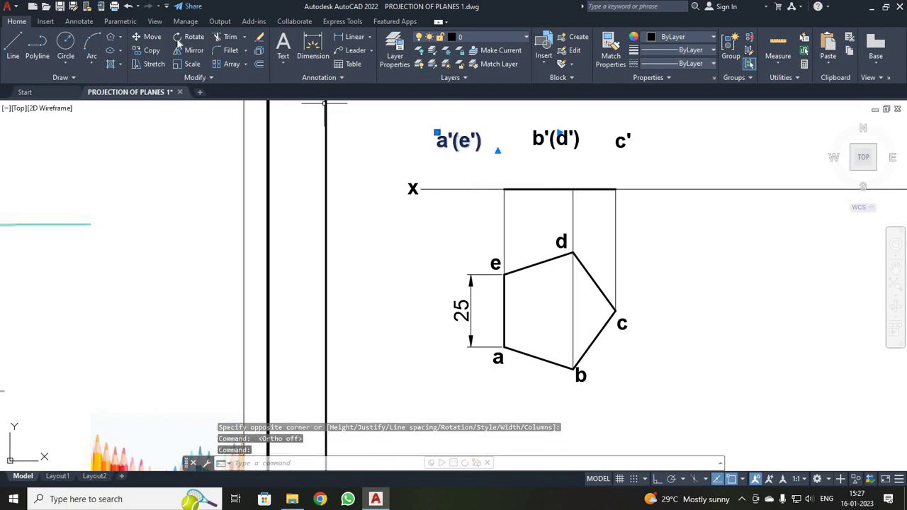
pyautogui.click(148, 36)
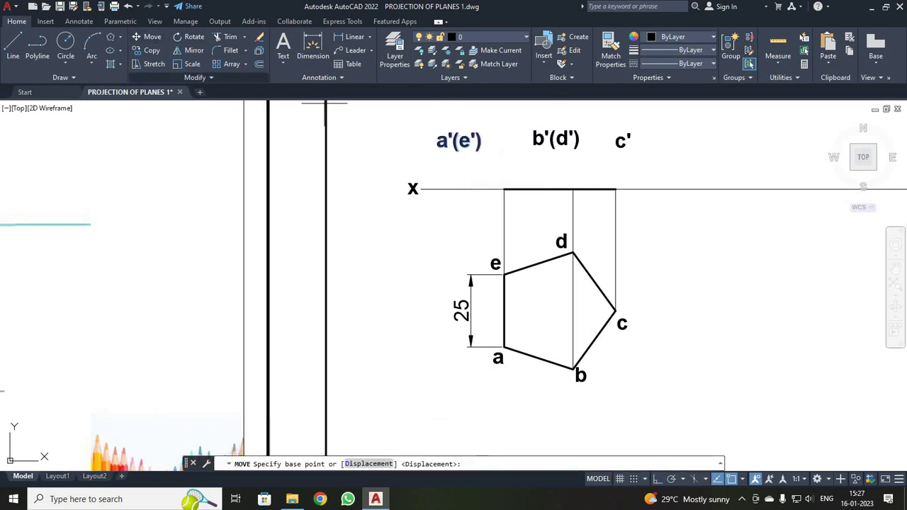
pyautogui.click(437, 134)
pyautogui.click(477, 165)
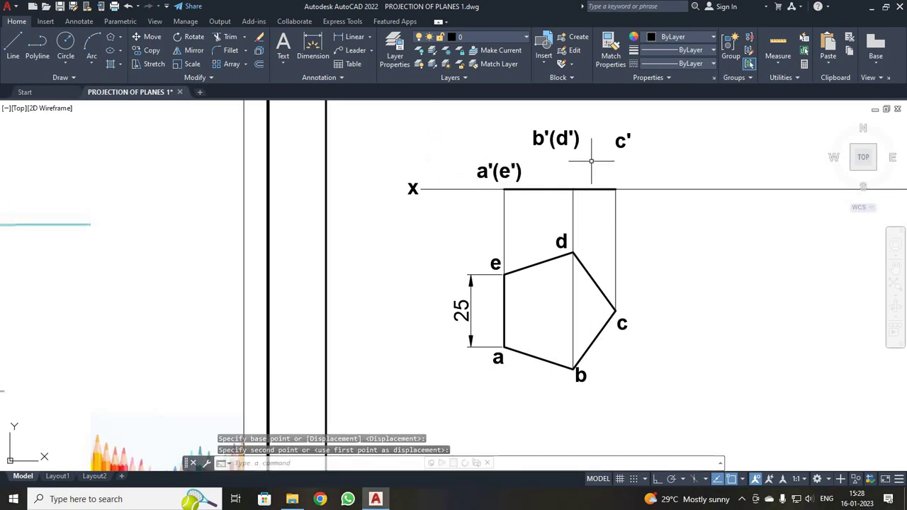
# Step: Move the label "b'(d')" to just above the XY line at the projector through b and d
pyautogui.click(544, 133)
pyautogui.click(147, 36)
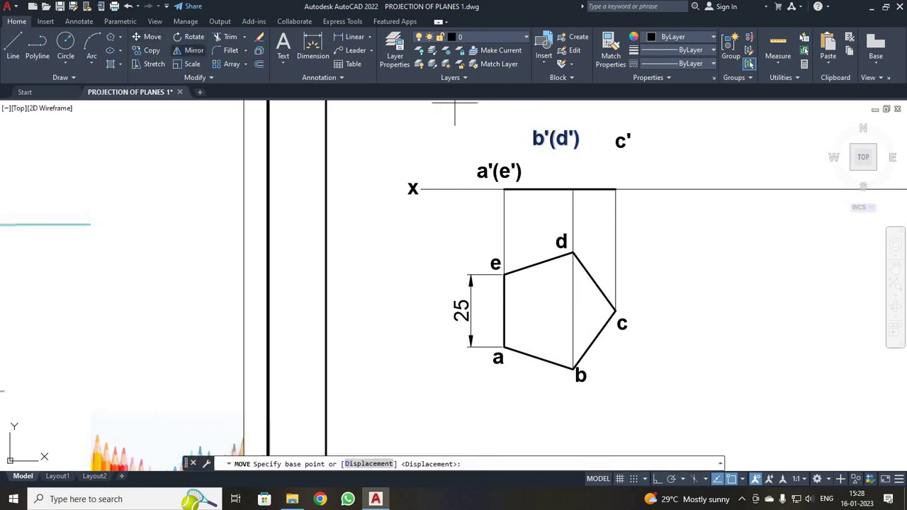
pyautogui.click(533, 132)
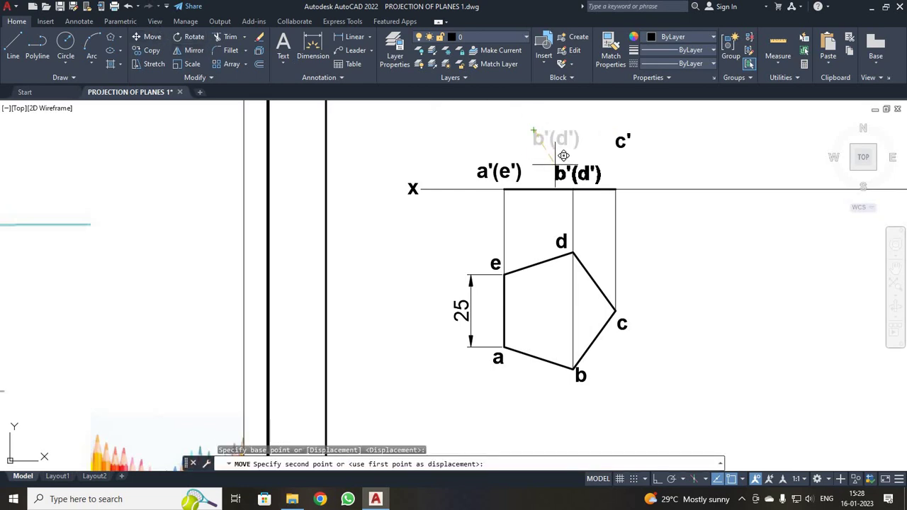
pyautogui.click(563, 155)
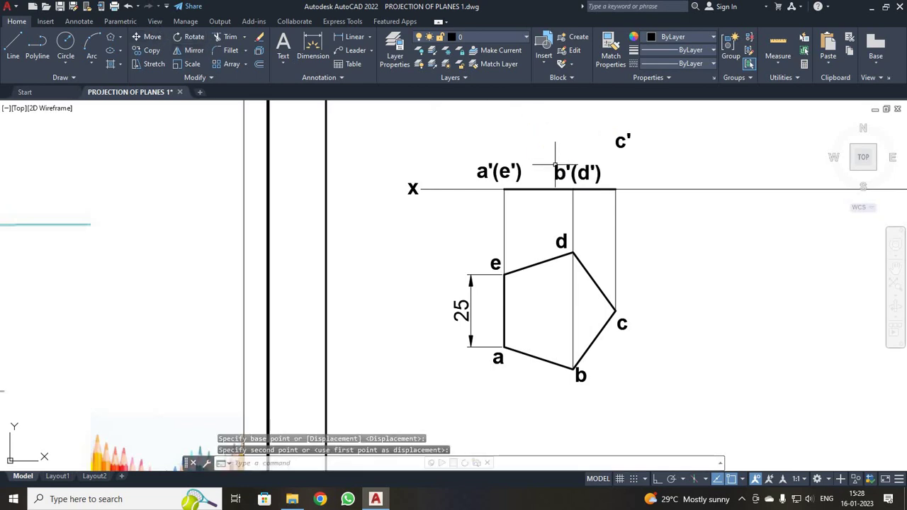
# Step: Move the label "c'" straight down to just above the XY line at the projector from vertex c
pyautogui.click(621, 141)
pyautogui.press('space')
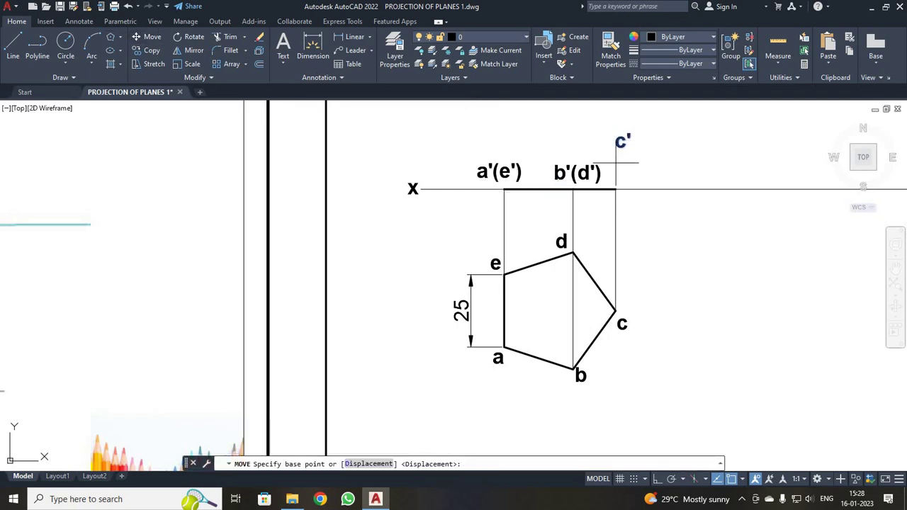
pyautogui.click(616, 147)
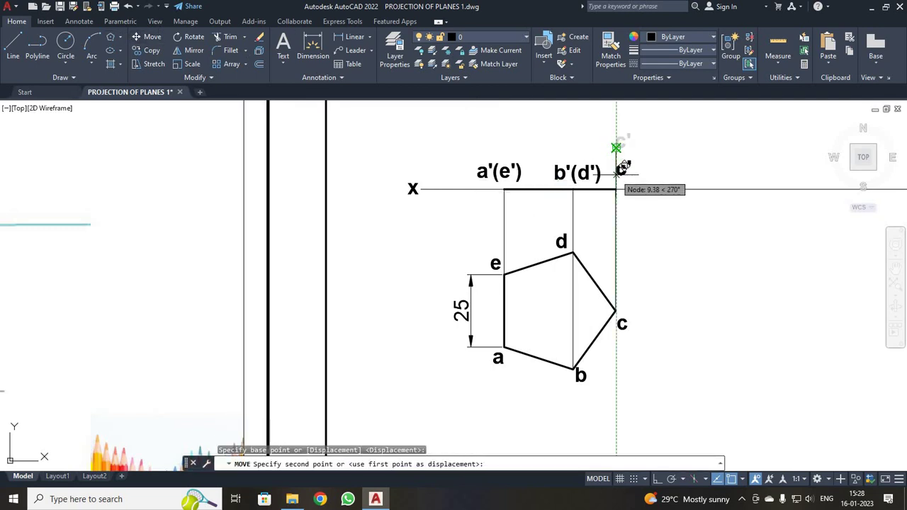
pyautogui.click(616, 177)
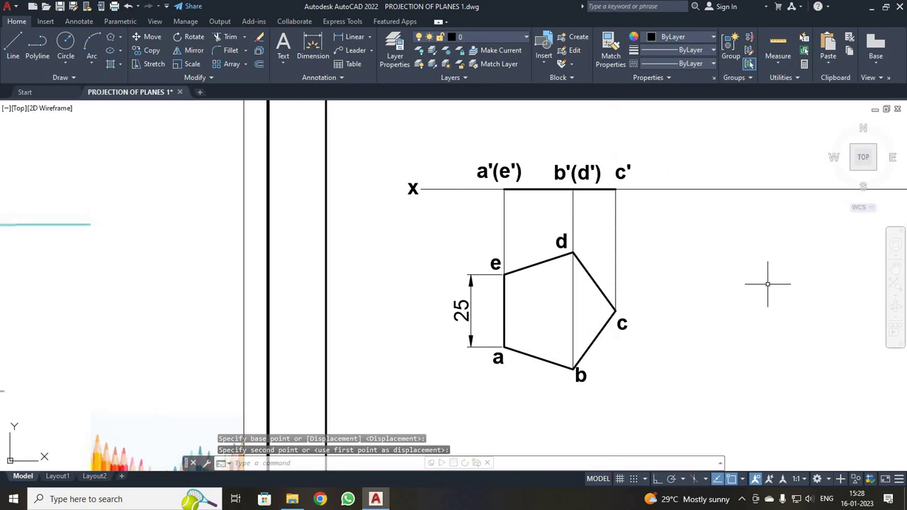
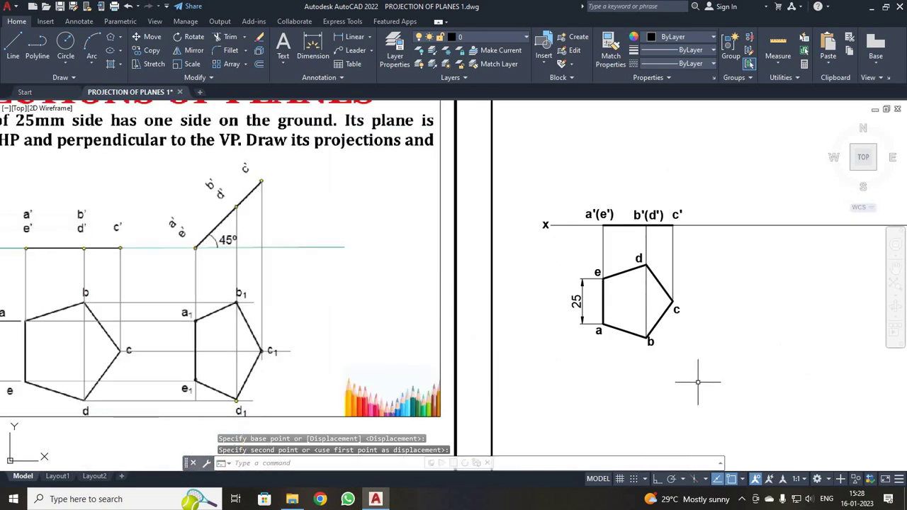
# Step: Copy the two front-view segments and their three labels along the XY line to the right of the first view, using point a'(e') as base
pyautogui.scroll(-5, 698, 375)
pyautogui.scroll(5, 729, 379)
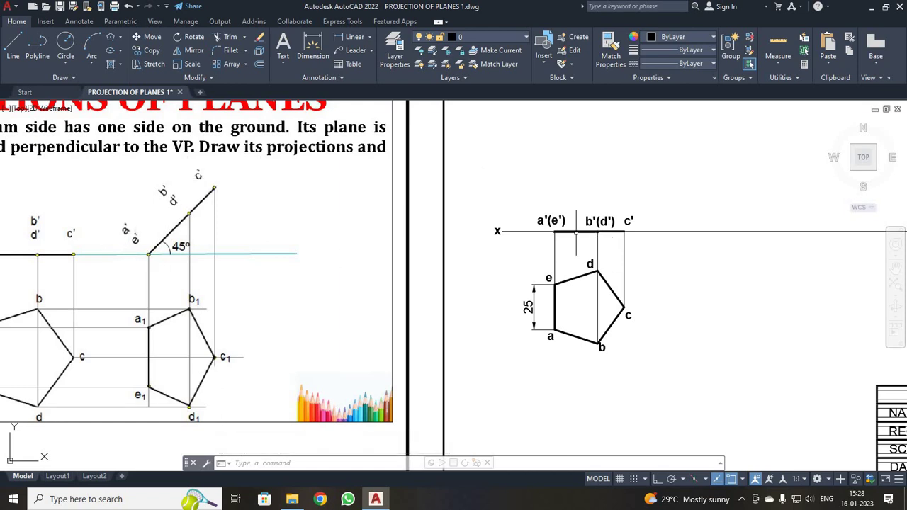
pyautogui.click(576, 230)
pyautogui.click(602, 230)
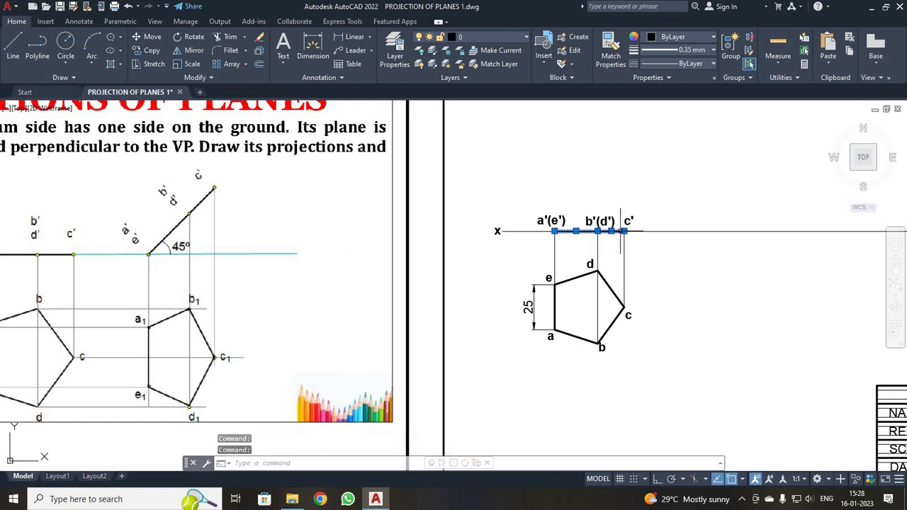
pyautogui.click(551, 220)
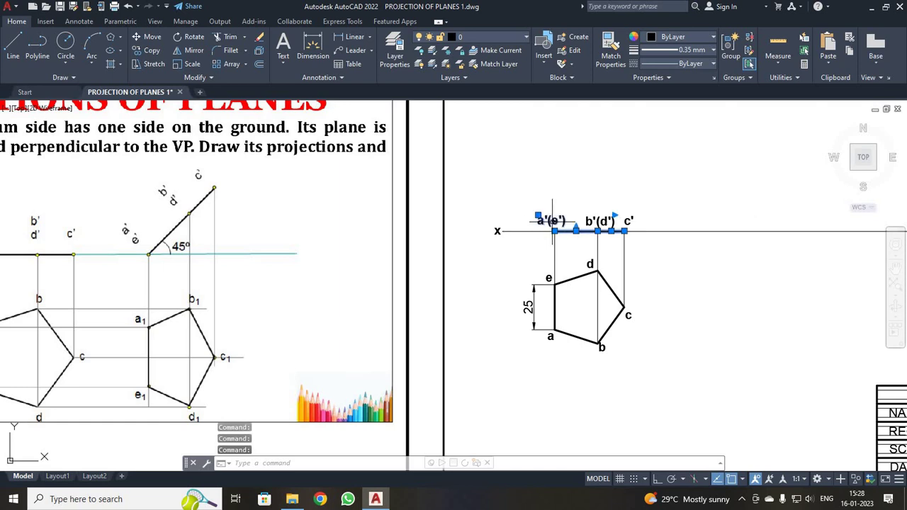
pyautogui.click(599, 222)
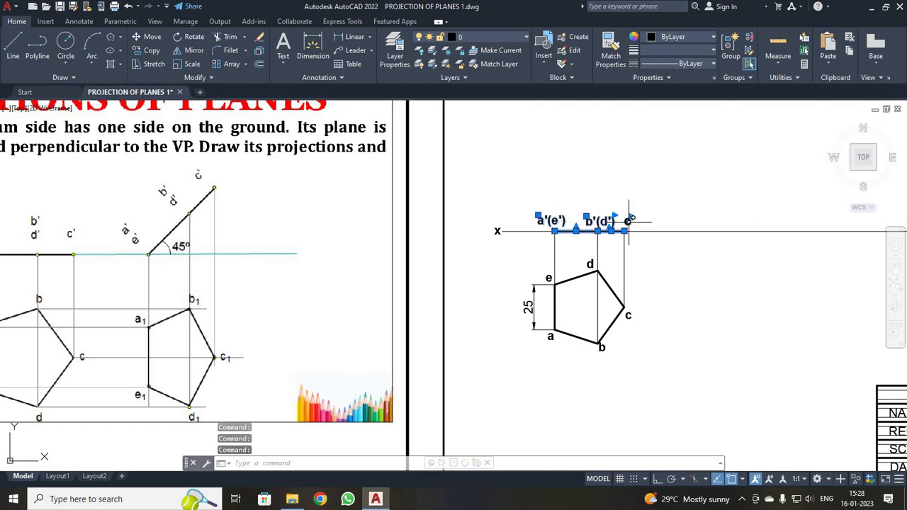
pyautogui.click(628, 220)
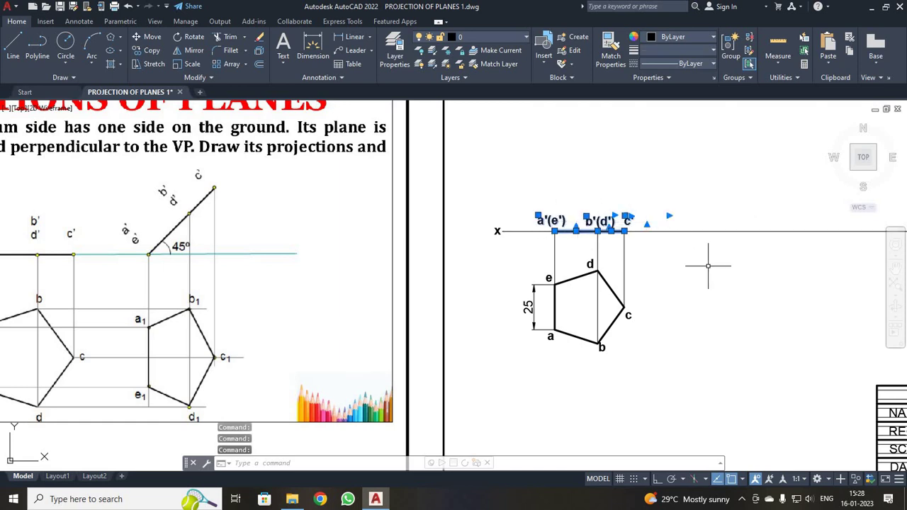
pyautogui.click(151, 50)
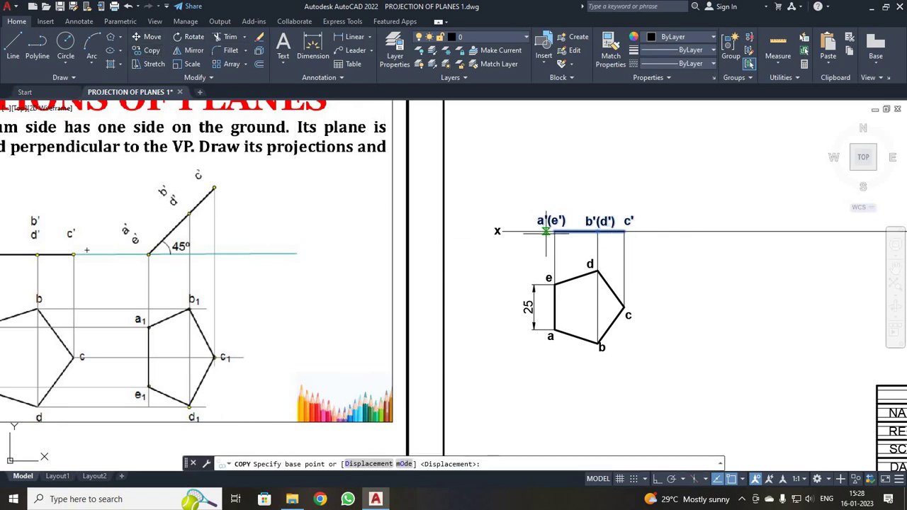
pyautogui.click(555, 231)
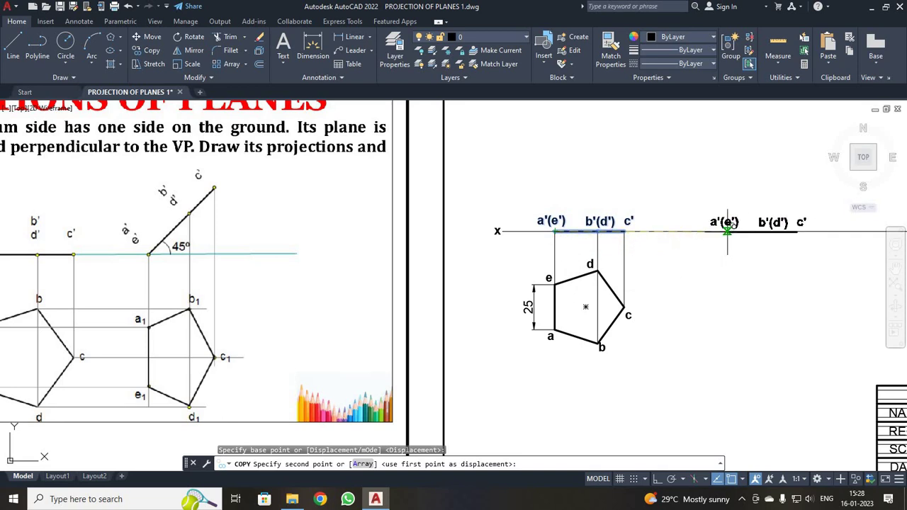
pyautogui.scroll(4, 730, 231)
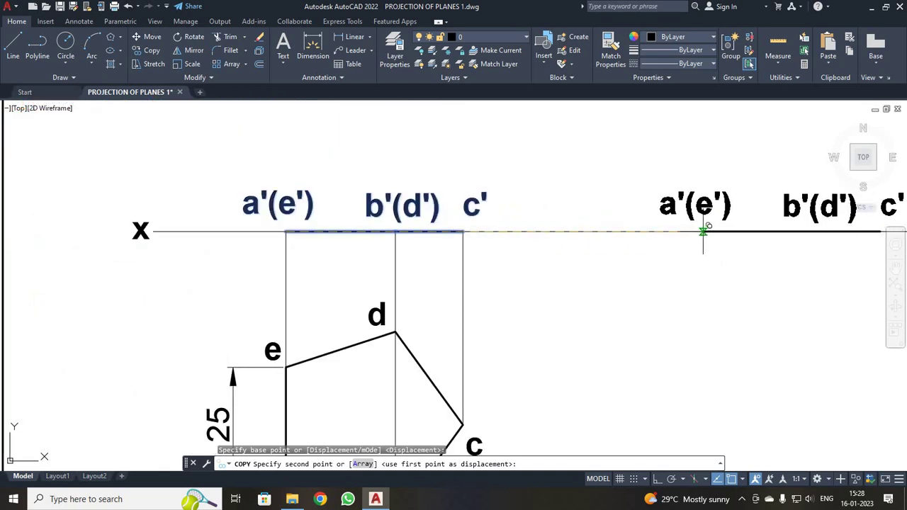
pyautogui.click(703, 231)
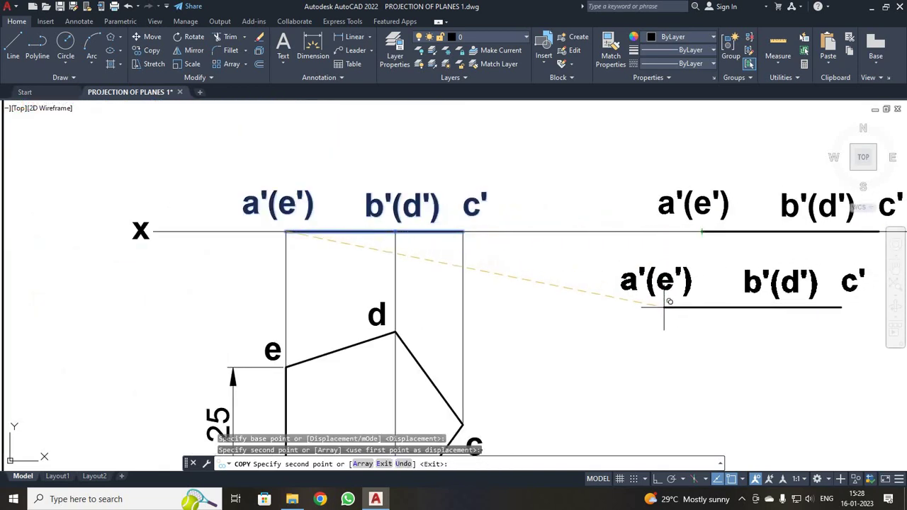
pyautogui.press('Escape')
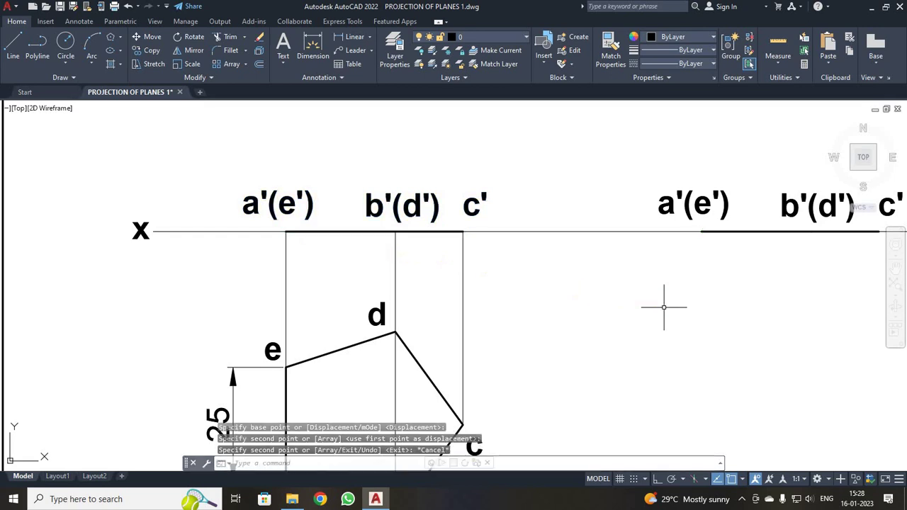
# Step: Rotate the copied front-view segments and labels by 45° about the a'(e') end on the XY line
pyautogui.scroll(-4, 712, 311)
pyautogui.scroll(4, 849, 335)
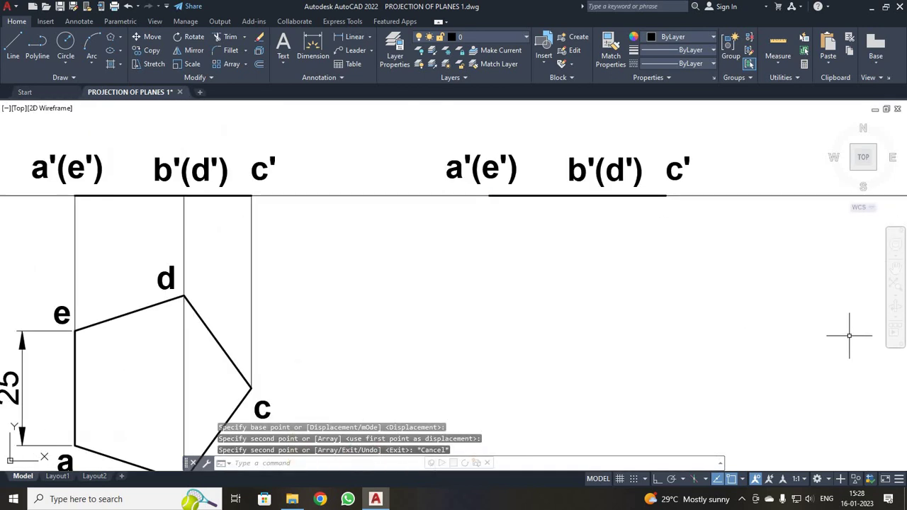
pyautogui.scroll(-2, 848, 335)
pyautogui.scroll(2, 847, 333)
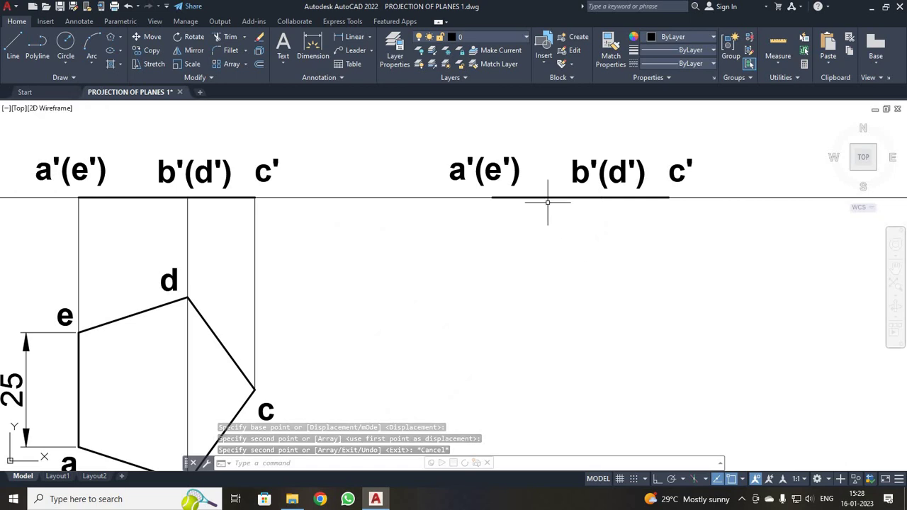
pyautogui.click(440, 134)
pyautogui.click(723, 259)
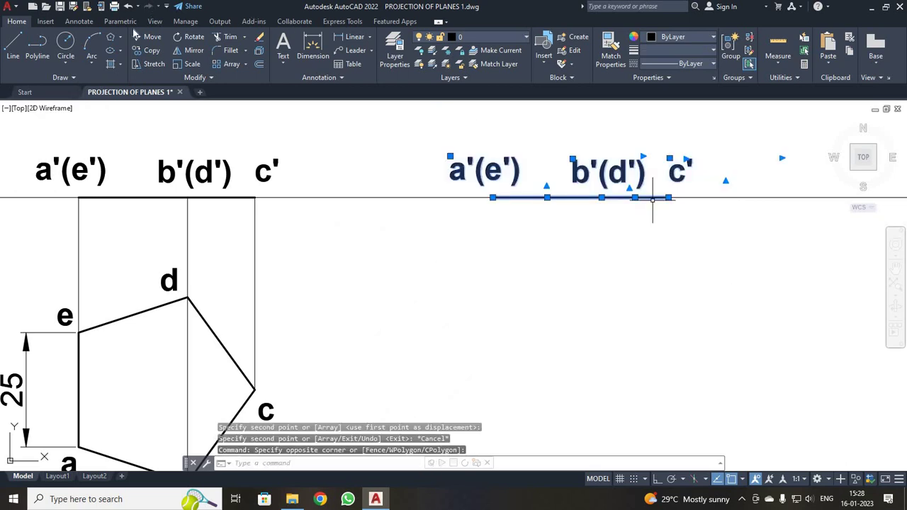
pyautogui.click(188, 37)
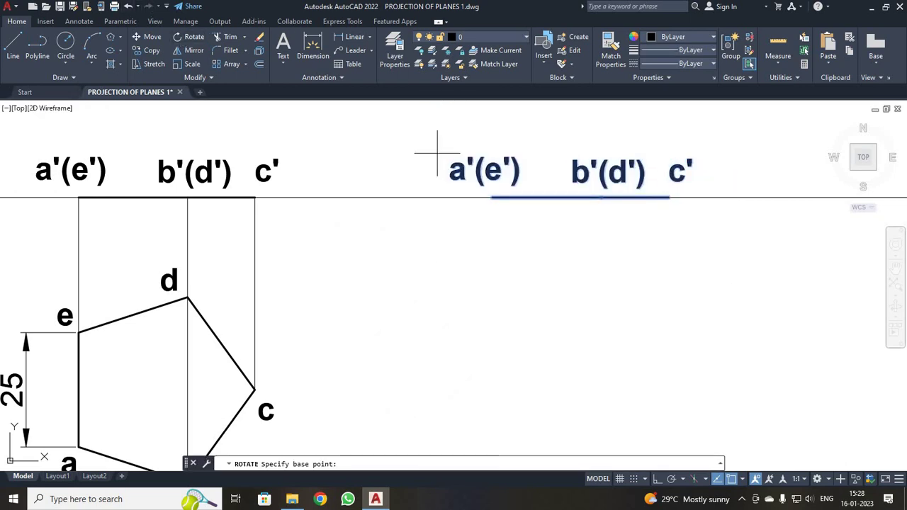
pyautogui.click(493, 198)
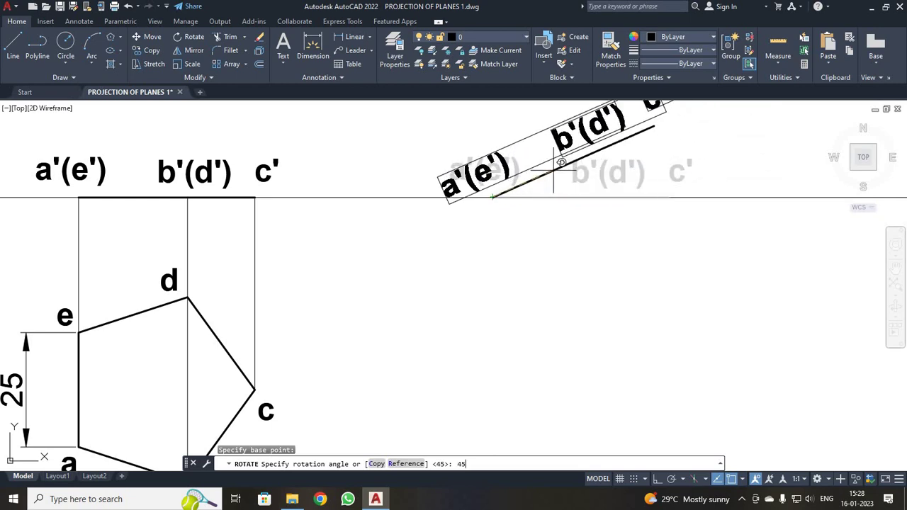
pyautogui.press('Return')
pyautogui.scroll(-2, 531, 250)
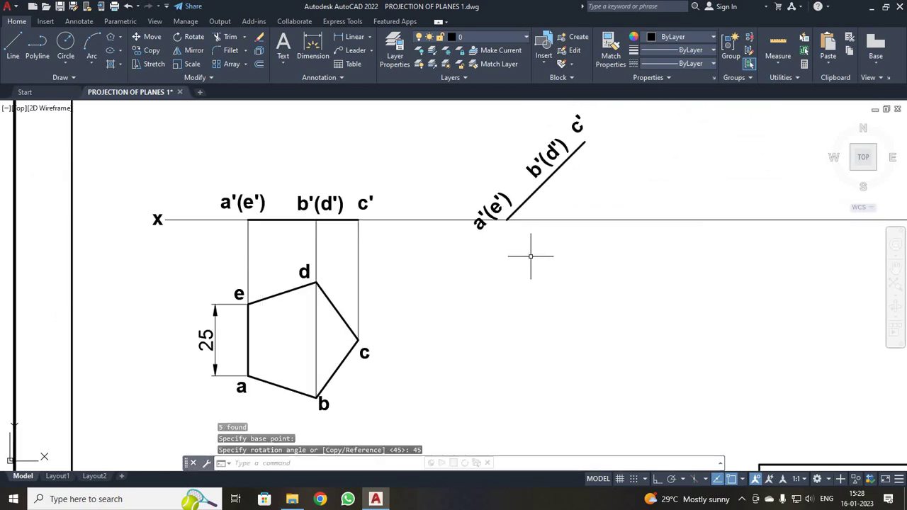
# Step: Move the rotated label "a'(e')" up and along the inclined front view so it sits just above the XY line
pyautogui.click(479, 223)
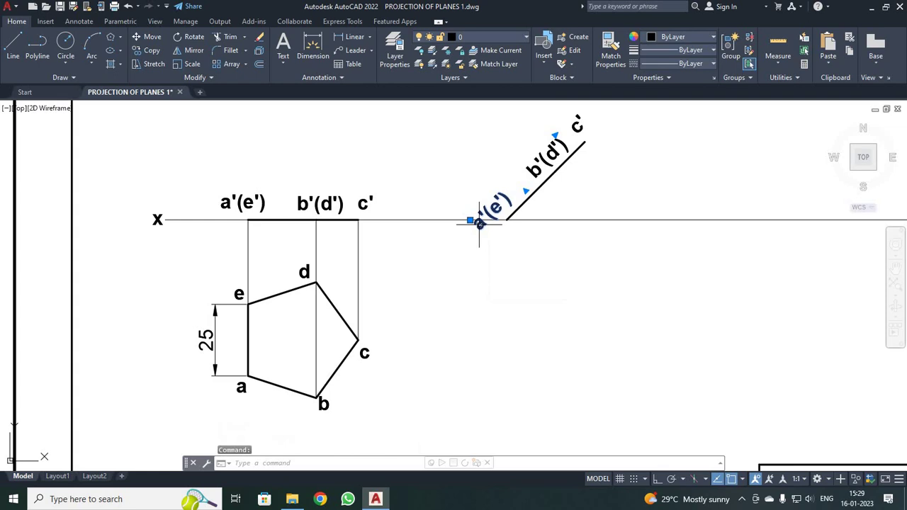
pyautogui.write('m')
pyautogui.press('Return')
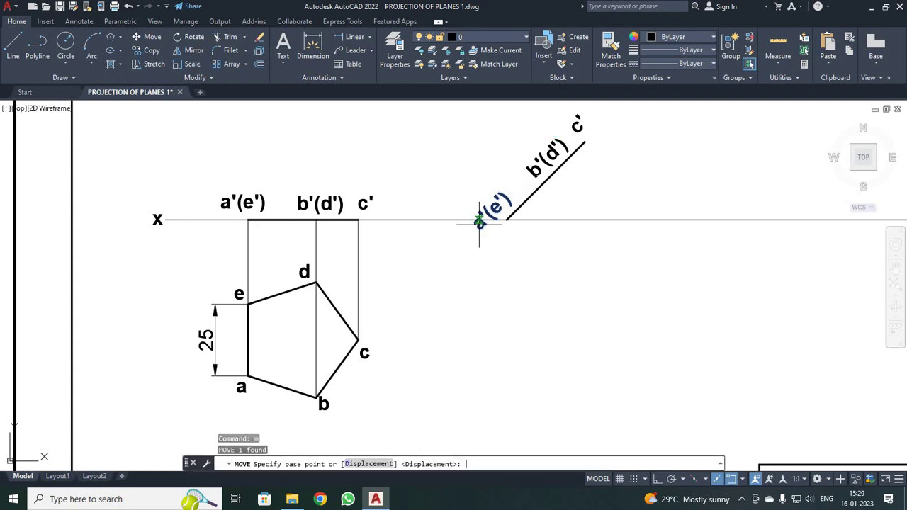
pyautogui.click(480, 224)
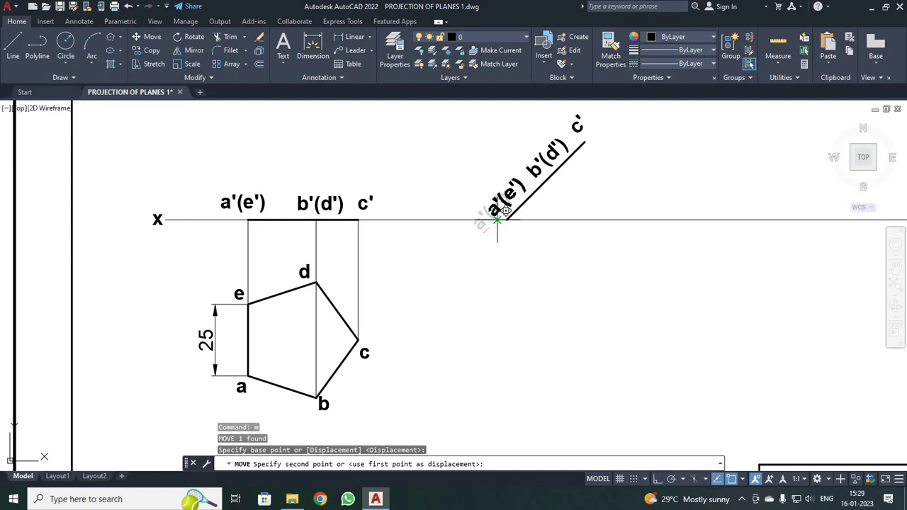
pyautogui.click(498, 220)
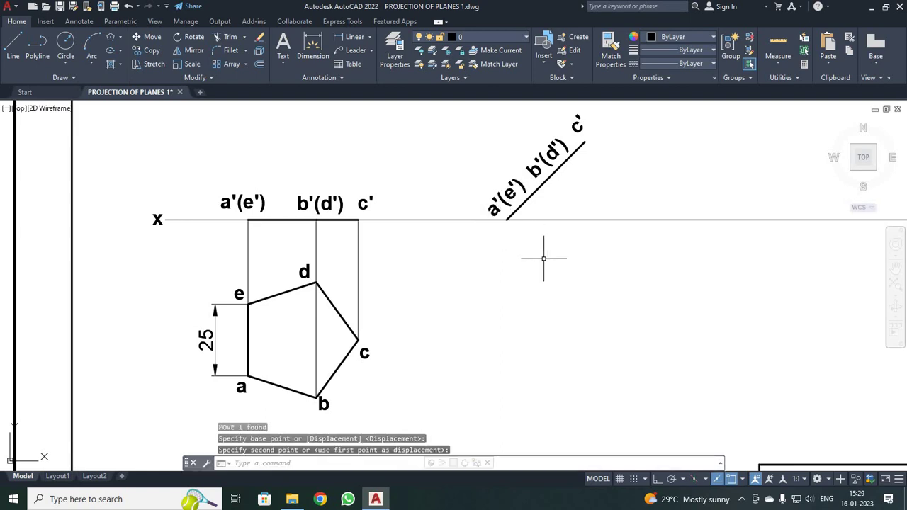
# Step: Draw a vertical projector with Ortho on from the a'(e') end of the inclined front view down past the level of vertex b
pyautogui.click(13, 48)
pyautogui.click(507, 220)
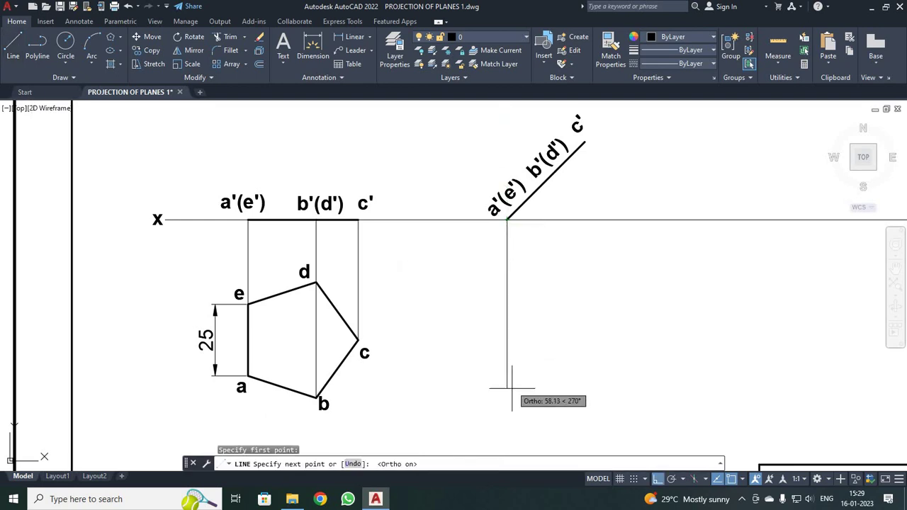
pyautogui.press('F8')
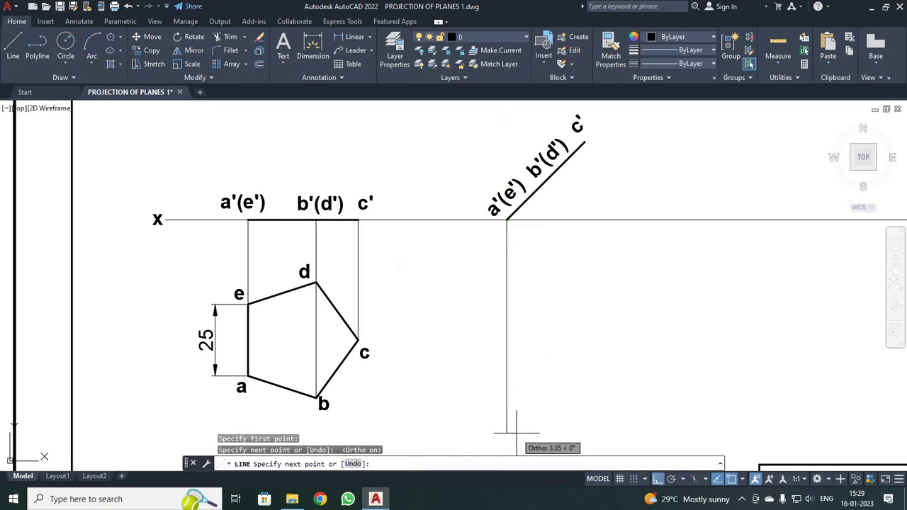
pyautogui.click(567, 430)
pyautogui.press('Escape')
# Step: Draw vertical projectors from points b'(d') and c' of the inclined front view down to the level of the a'(e') projector's lower end
pyautogui.press('space')
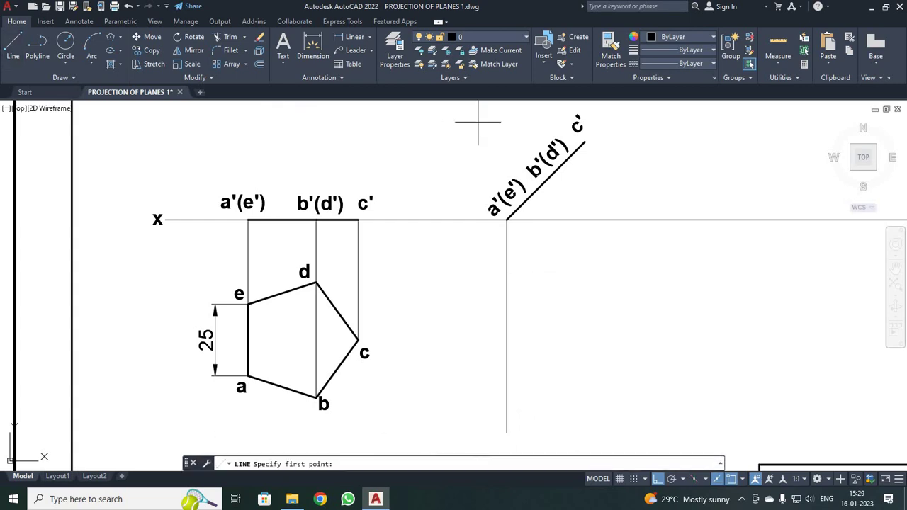
pyautogui.click(555, 172)
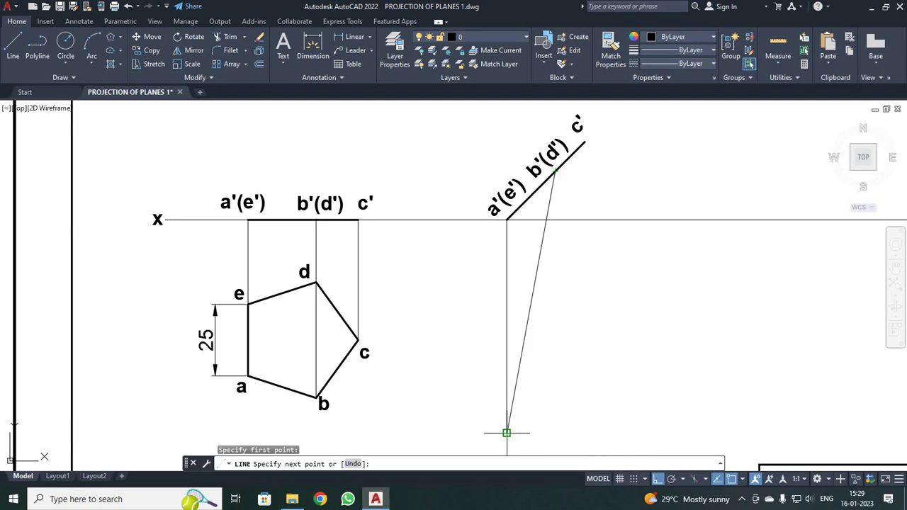
pyautogui.click(555, 432)
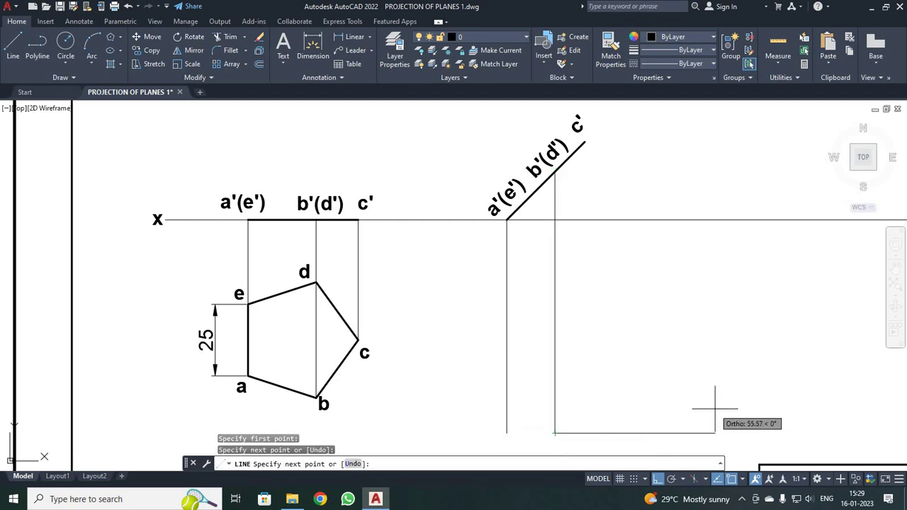
pyautogui.press('Return')
pyautogui.press('Return')
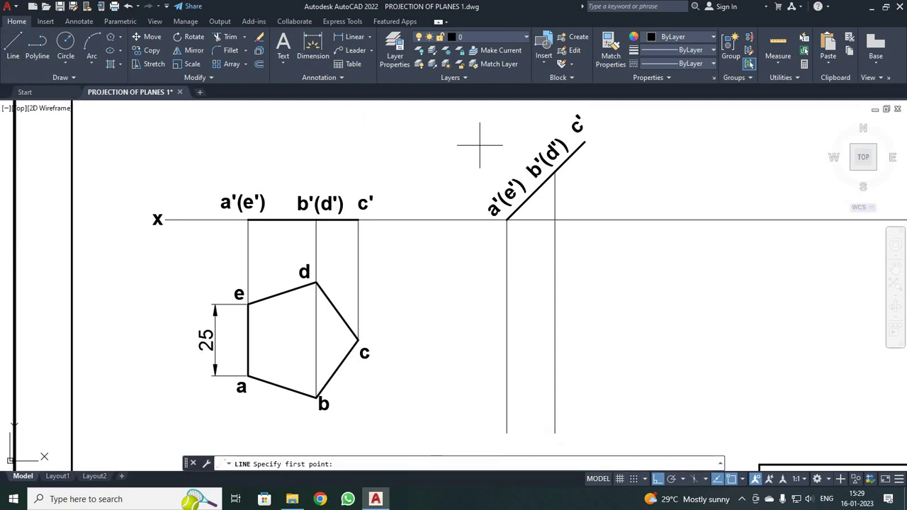
pyautogui.click(584, 142)
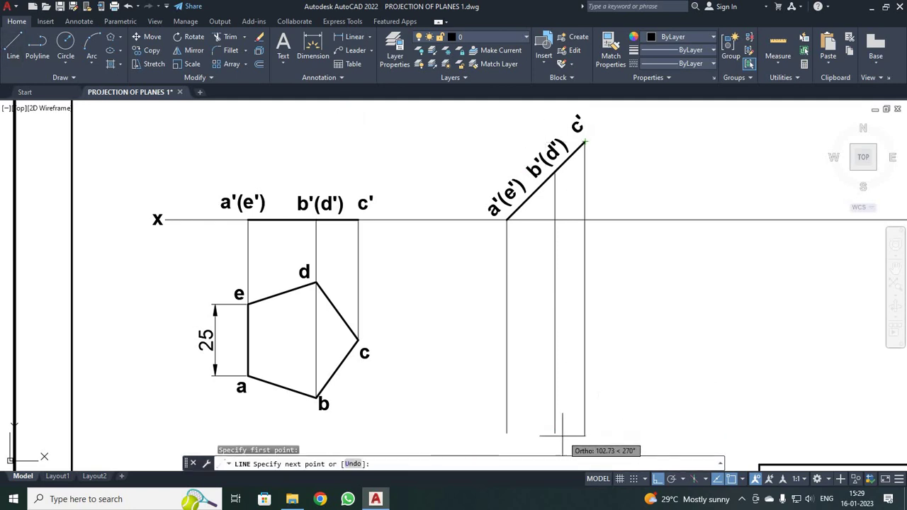
pyautogui.click(585, 433)
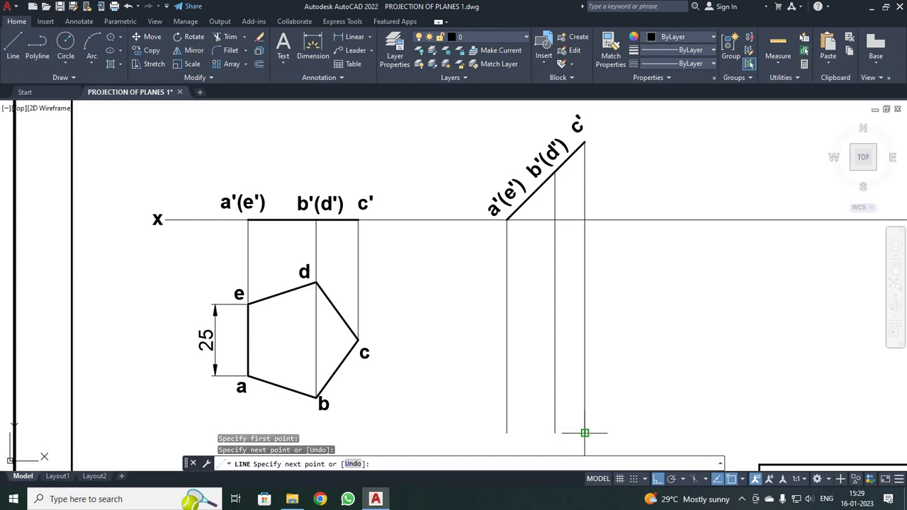
pyautogui.press('Escape')
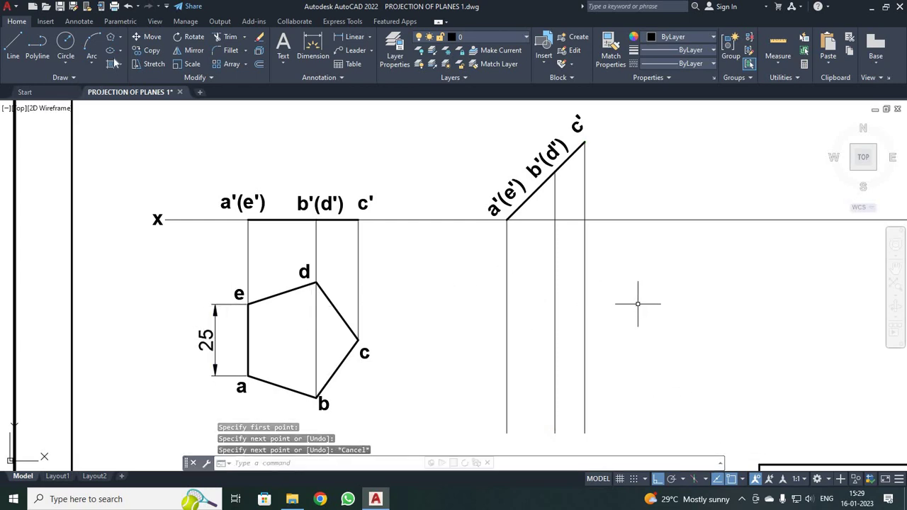
# Step: Draw horizontal projectors from pentagon vertices d and e across and beyond the three vertical projectors, ending both at the same distance
pyautogui.click(14, 44)
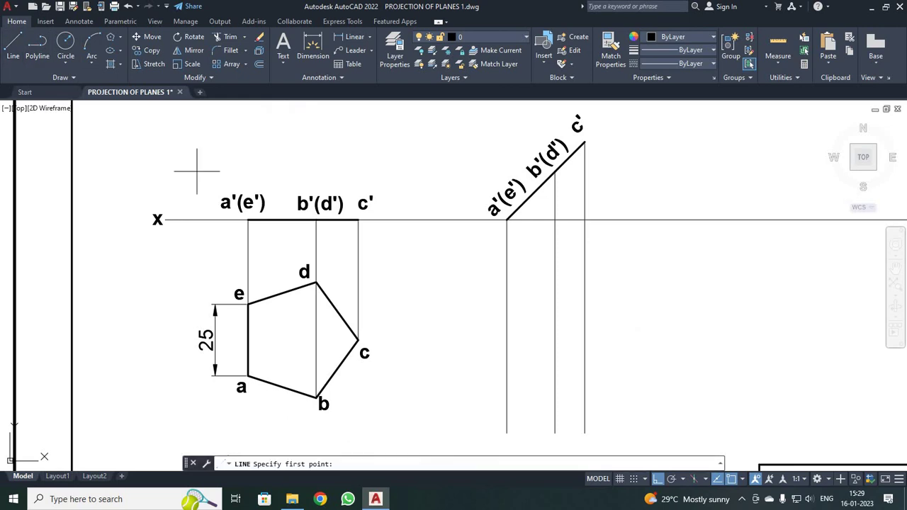
pyautogui.click(317, 282)
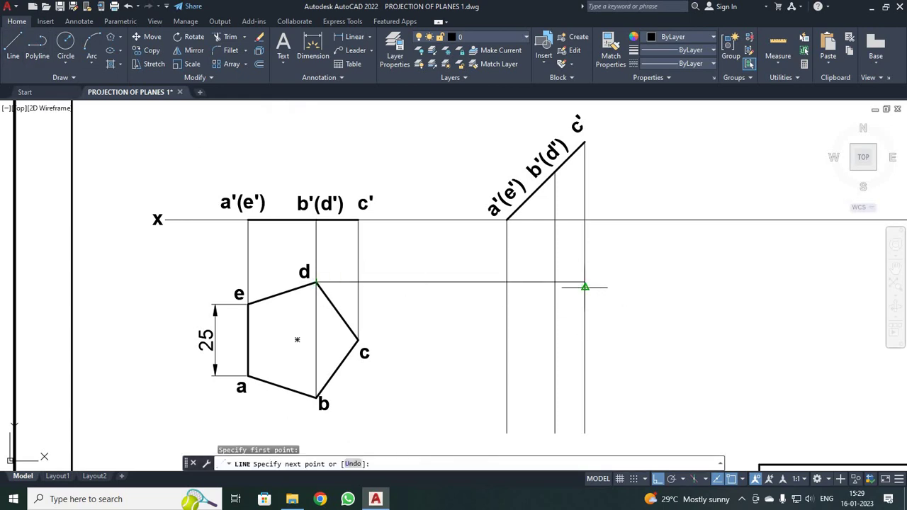
pyautogui.click(674, 284)
pyautogui.press('Escape')
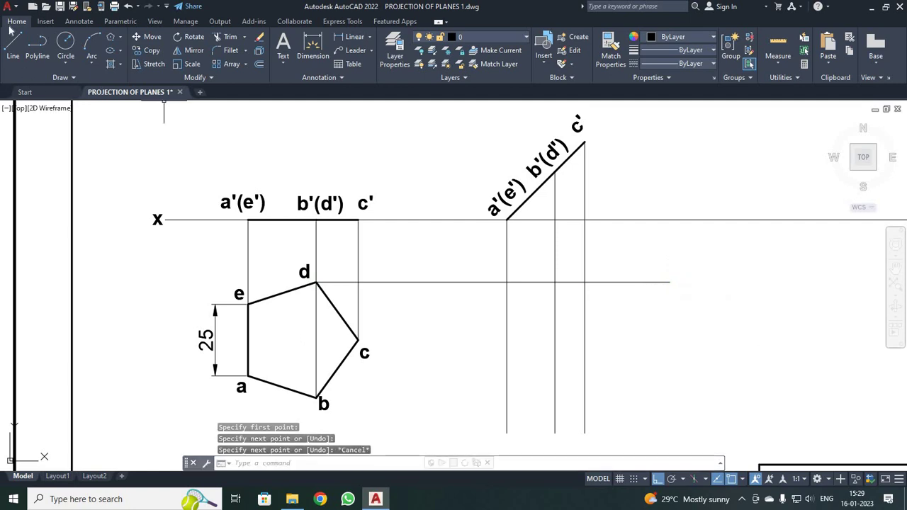
pyautogui.click(12, 44)
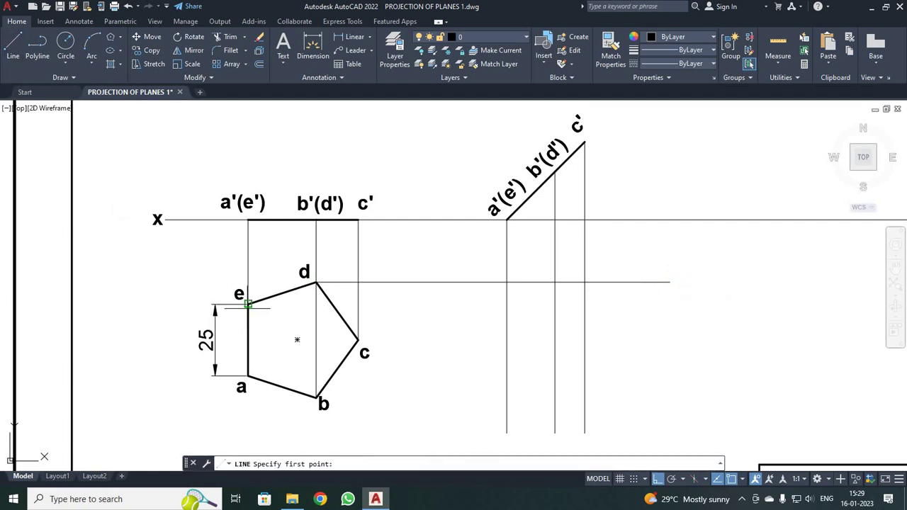
pyautogui.click(248, 303)
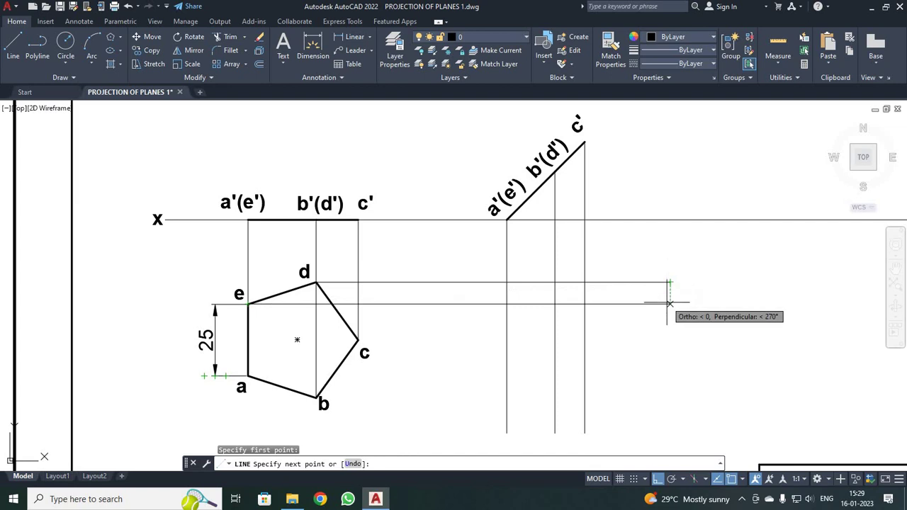
pyautogui.click(670, 303)
pyautogui.press('Escape')
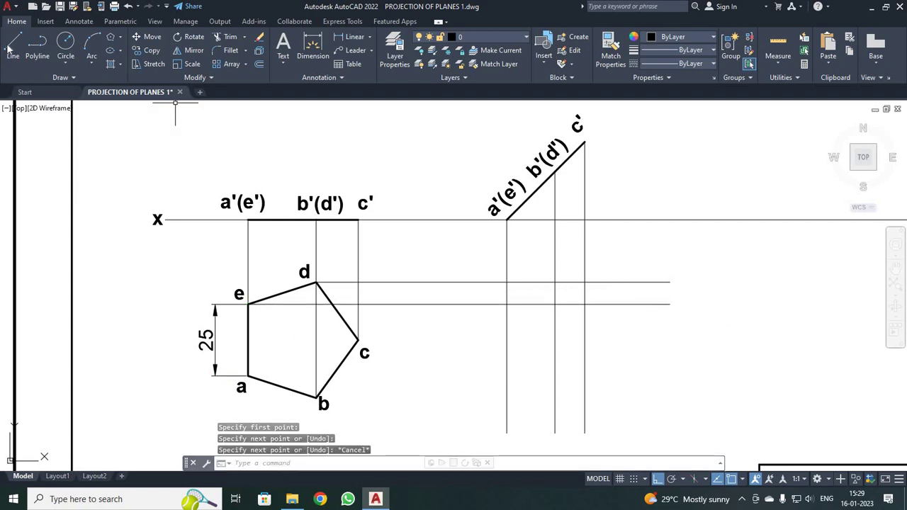
# Step: Draw horizontal projectors from pentagon vertices c and a across the vertical projectors, ending in line with those from d and e
pyautogui.click(13, 44)
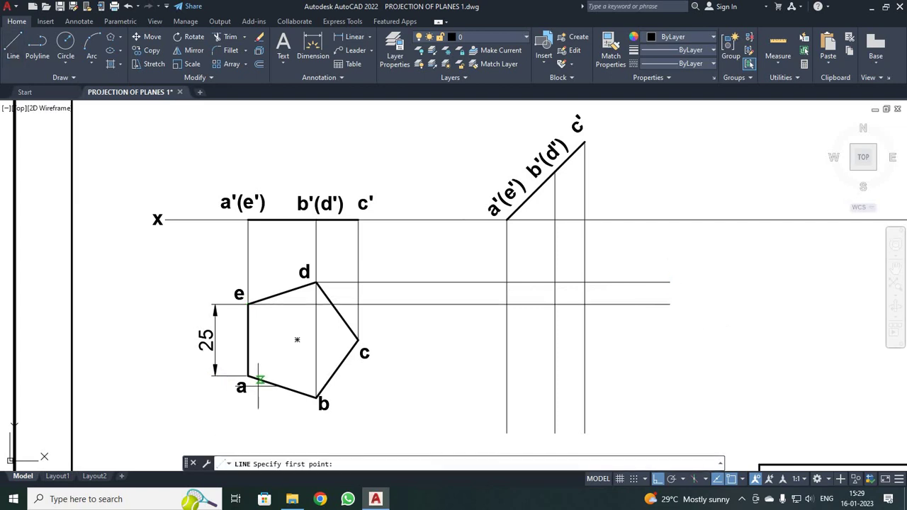
pyautogui.click(358, 341)
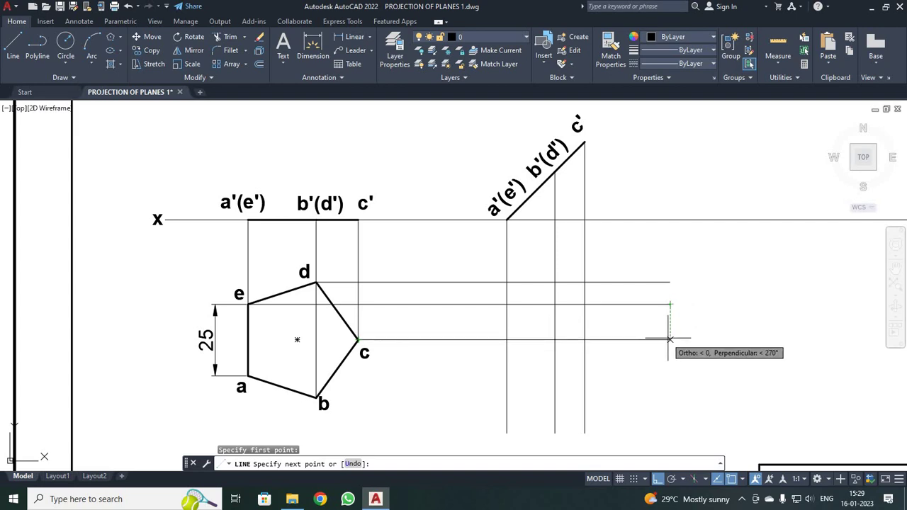
pyautogui.click(670, 340)
pyautogui.press('Escape')
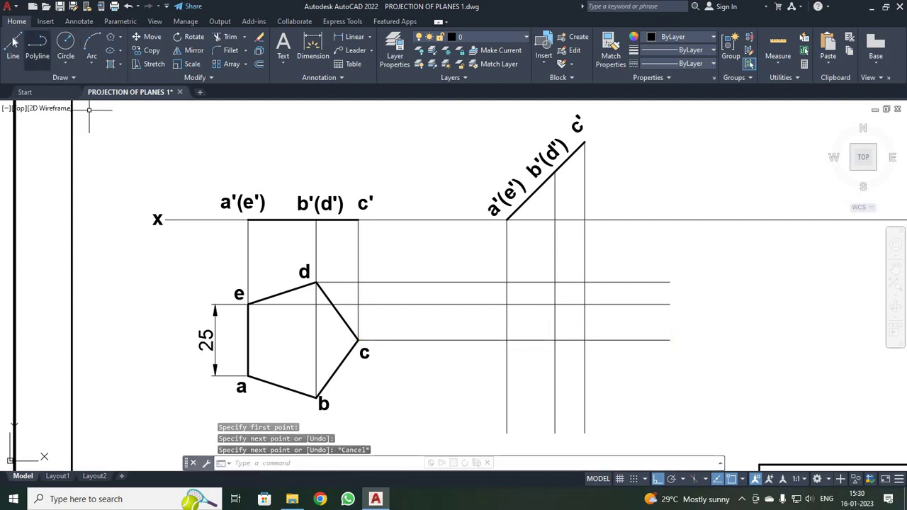
pyautogui.click(13, 44)
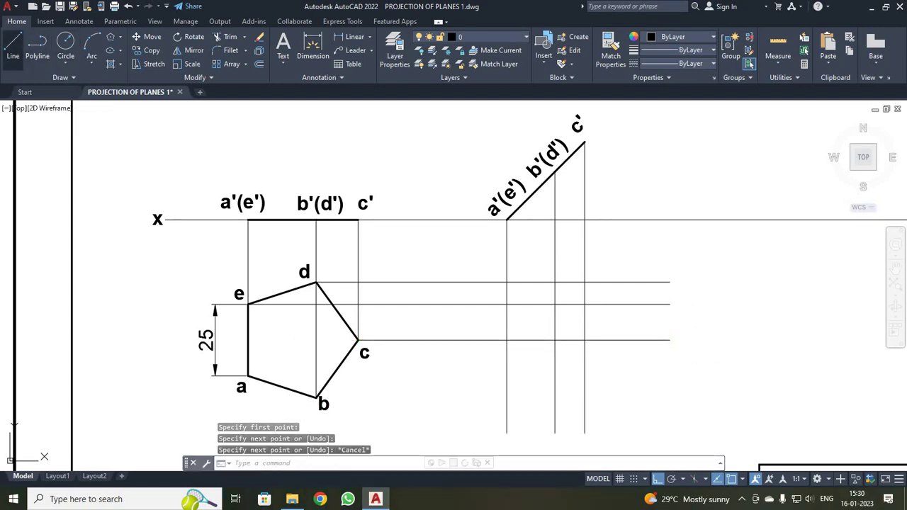
pyautogui.click(248, 375)
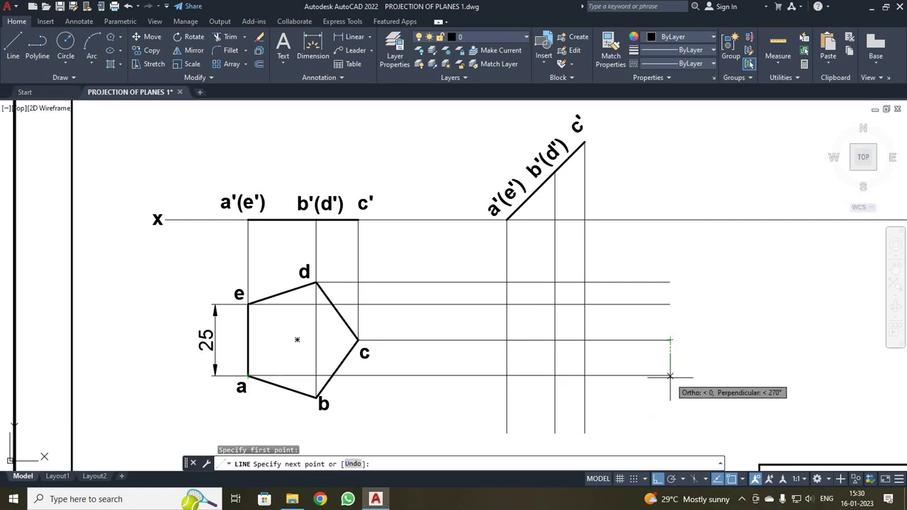
pyautogui.click(670, 376)
pyautogui.press('Return')
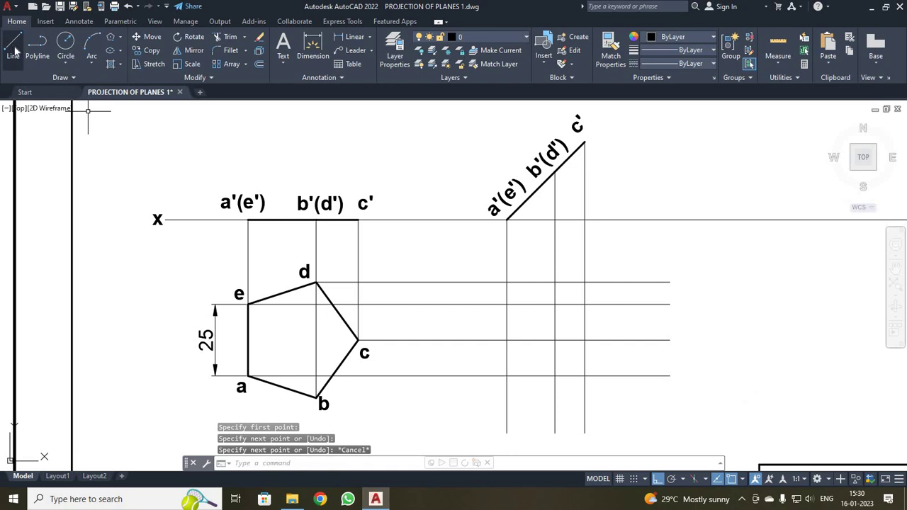
# Step: Draw a horizontal projector from pentagon vertex b across the vertical projectors, ending in line with the other horizontal projectors
pyautogui.press('Return')
pyautogui.click(317, 397)
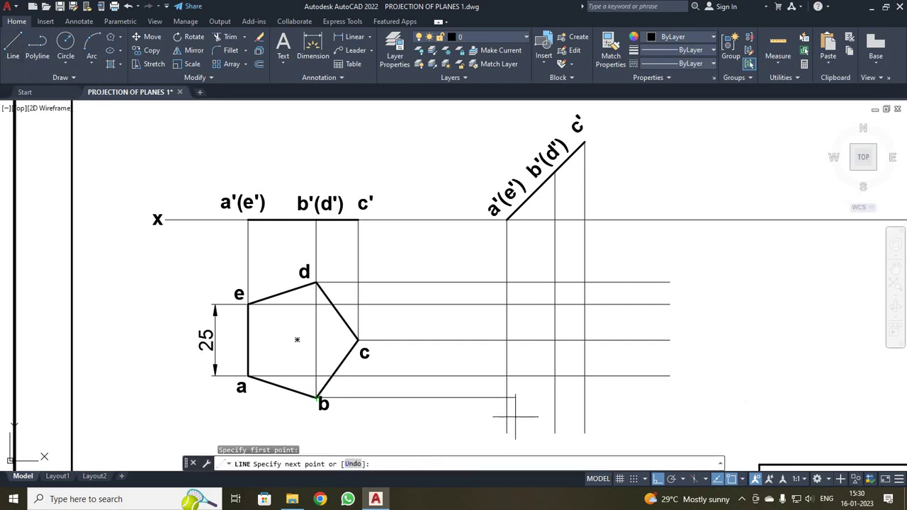
pyautogui.click(670, 398)
pyautogui.press('Return')
pyautogui.press('Escape')
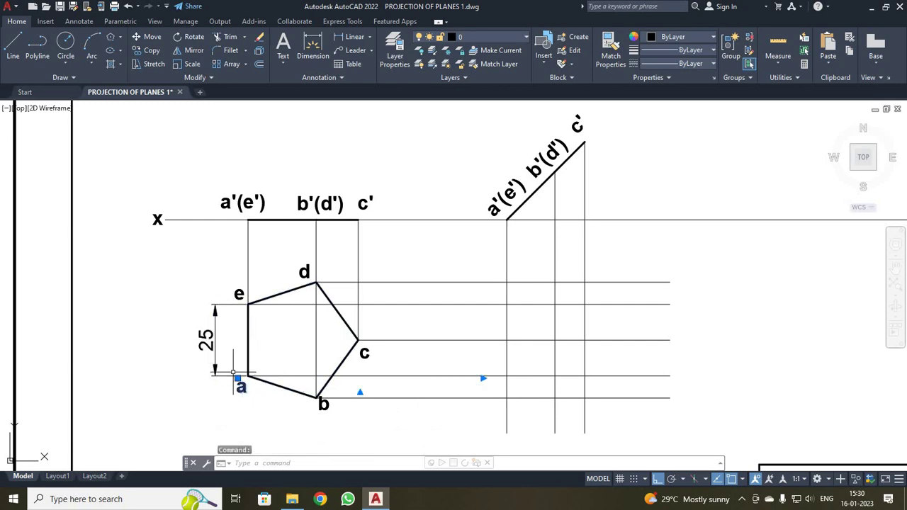
pyautogui.click(464, 421)
pyautogui.press('Escape')
pyautogui.press('Escape')
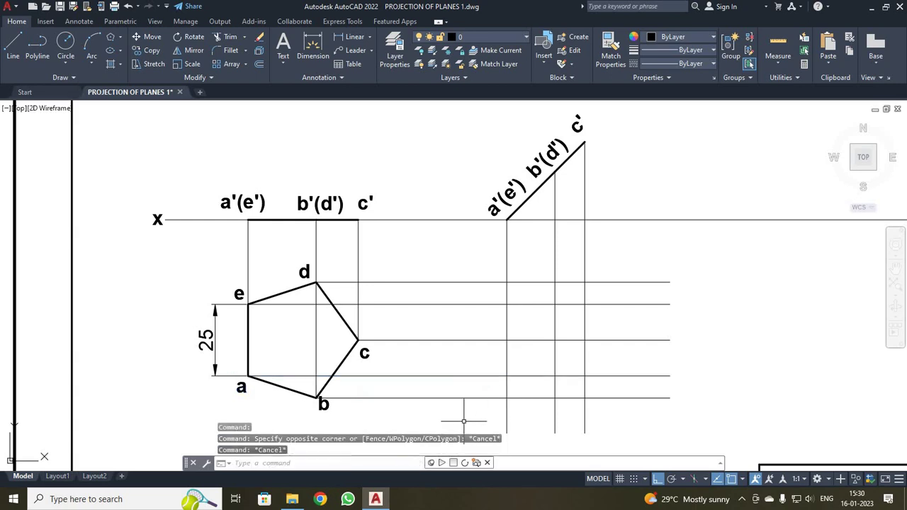
# Step: Draw the final top view as a closed five-sided outline through the projector intersections for a, b, c, d and e below the inclined view
pyautogui.click(13, 46)
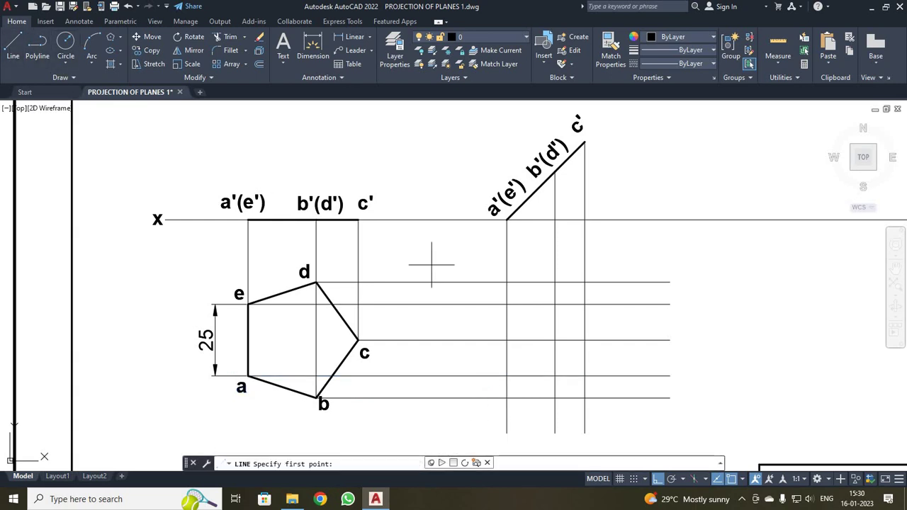
pyautogui.click(507, 376)
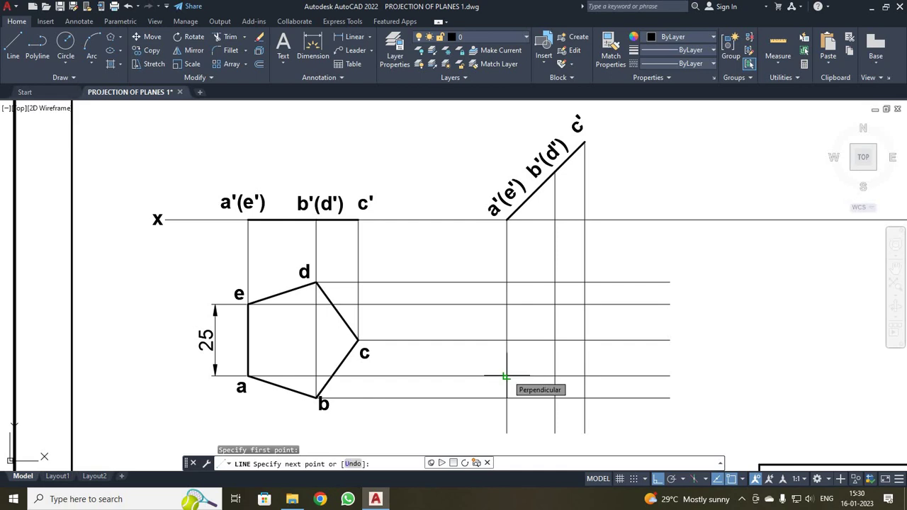
pyautogui.click(554, 376)
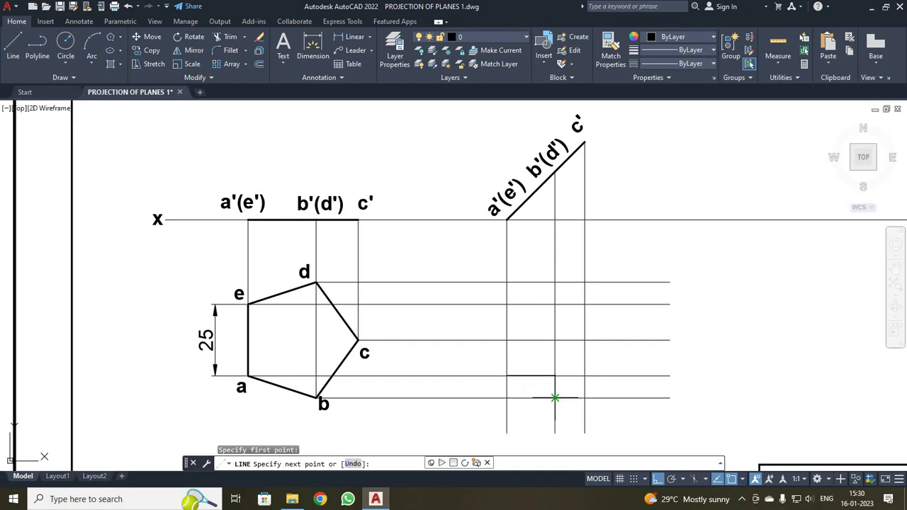
pyautogui.click(555, 397)
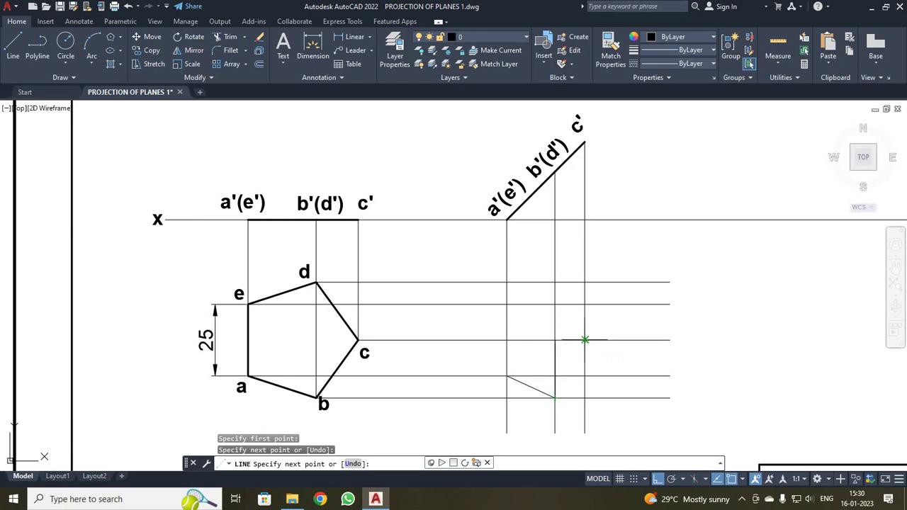
pyautogui.click(585, 340)
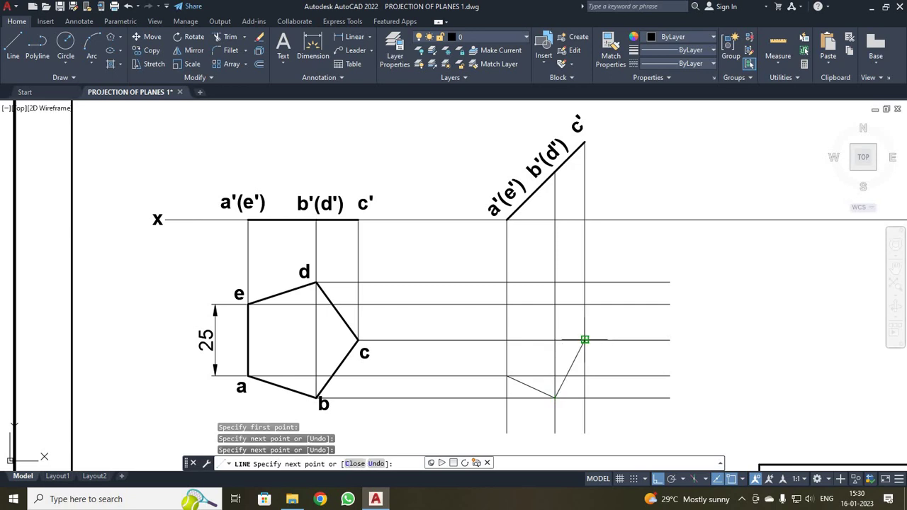
pyautogui.click(554, 282)
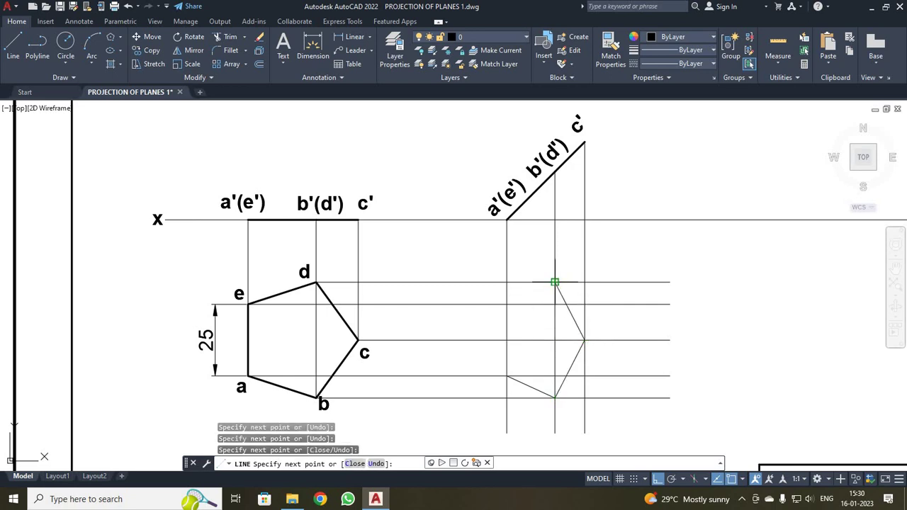
pyautogui.click(506, 304)
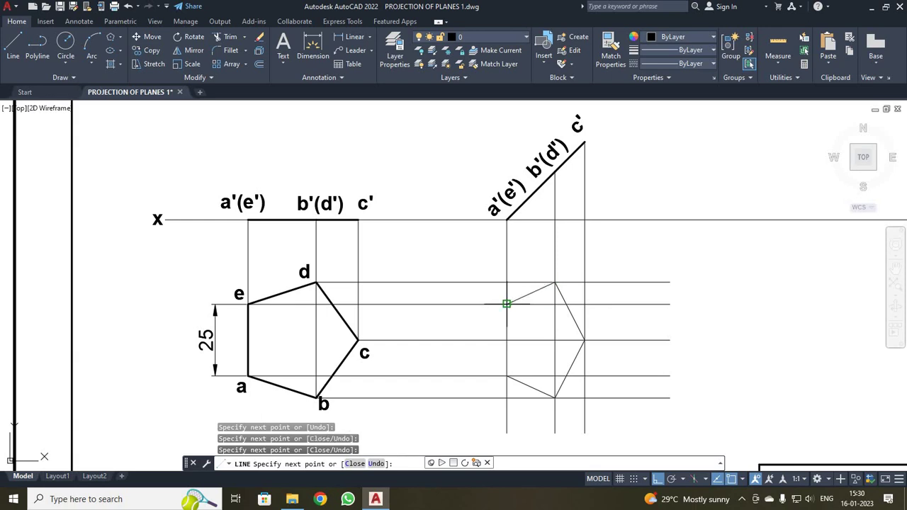
pyautogui.click(507, 376)
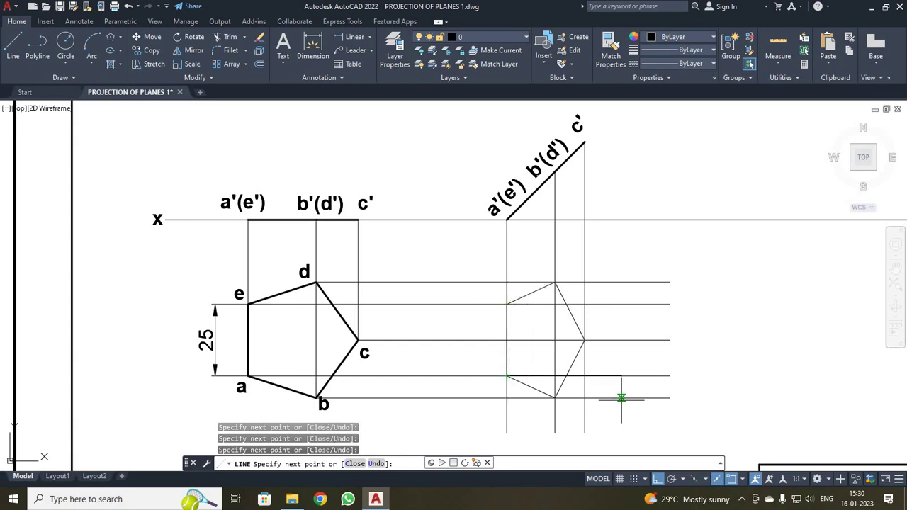
pyautogui.press('Escape')
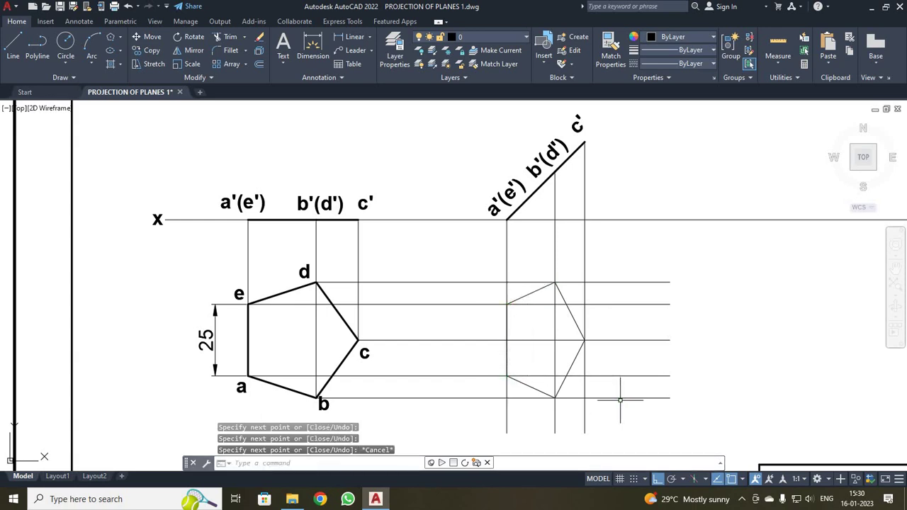
# Step: Set the lineweight of the five edges of the new top view to 0.35 mm
pyautogui.click(508, 326)
pyautogui.click(537, 291)
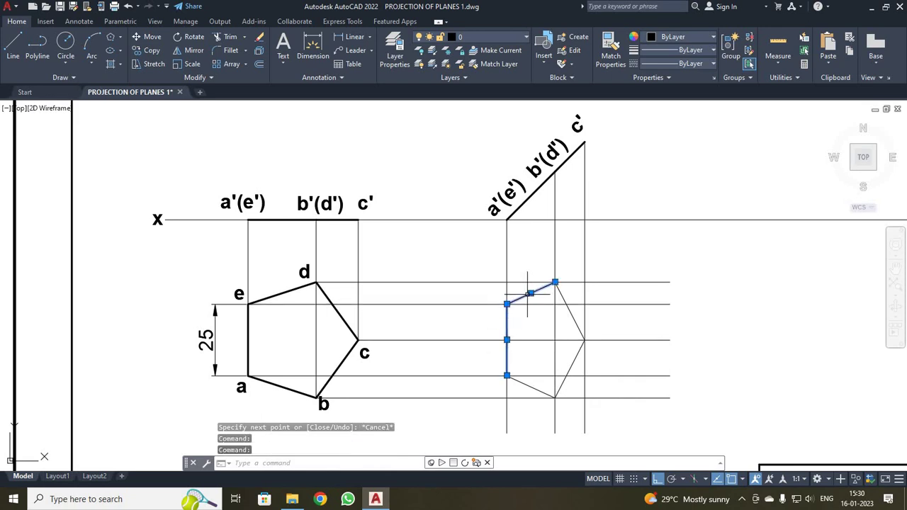
pyautogui.click(563, 296)
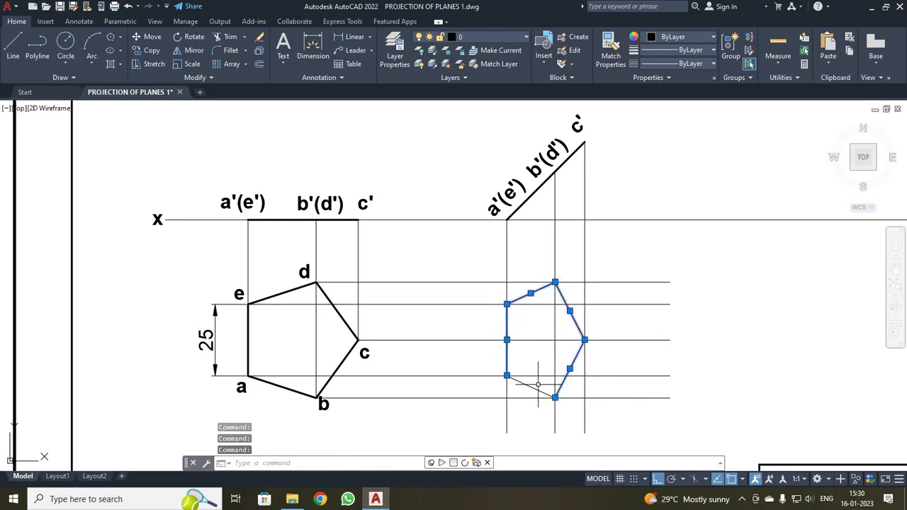
pyautogui.click(691, 63)
pyautogui.scroll(-2, 677, 134)
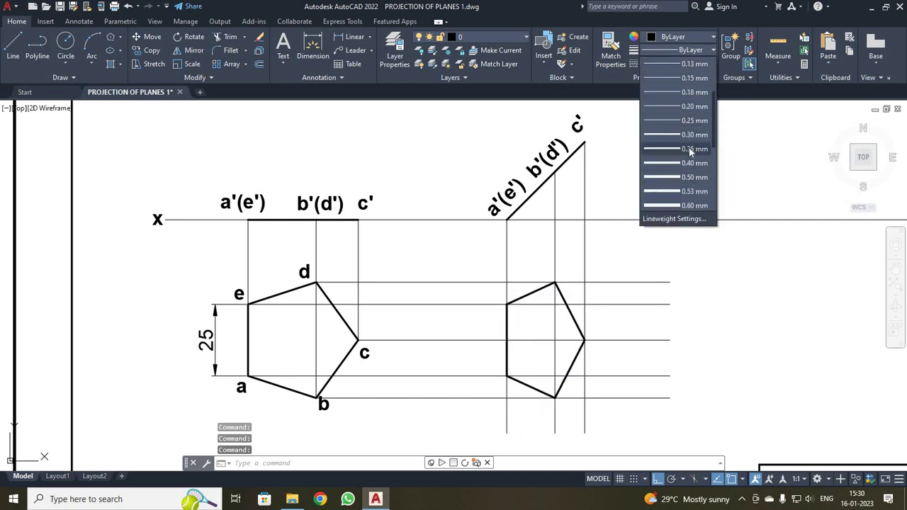
pyautogui.click(690, 148)
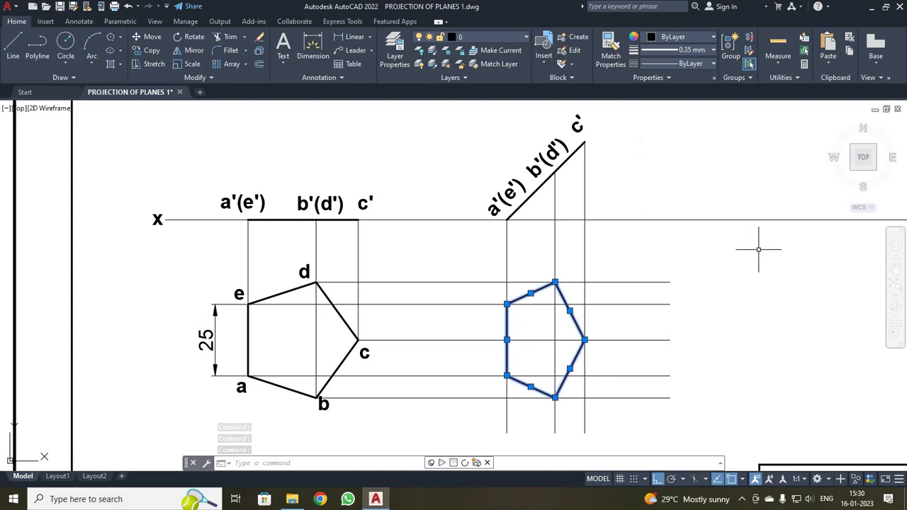
pyautogui.press('Escape')
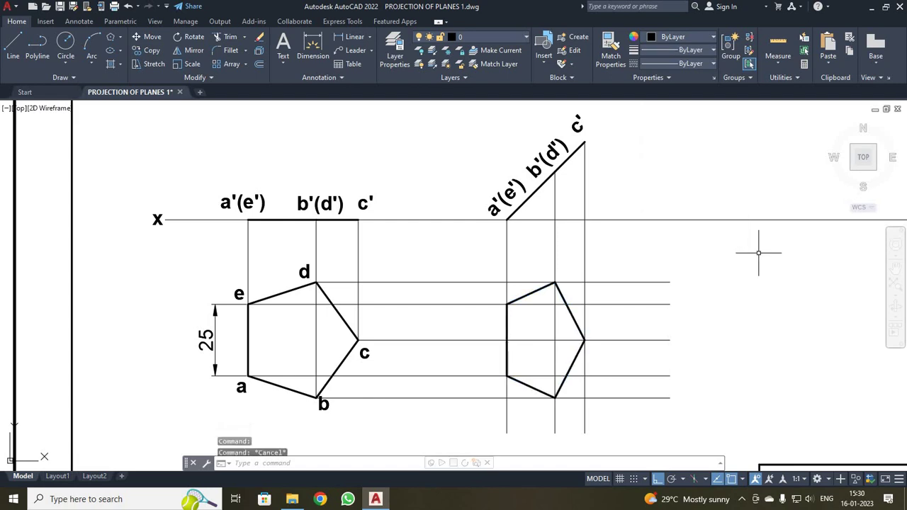
# Step: Copy the vertex labels a, b, c, d and e from the first pentagon horizontally across to the final top view
pyautogui.click(239, 390)
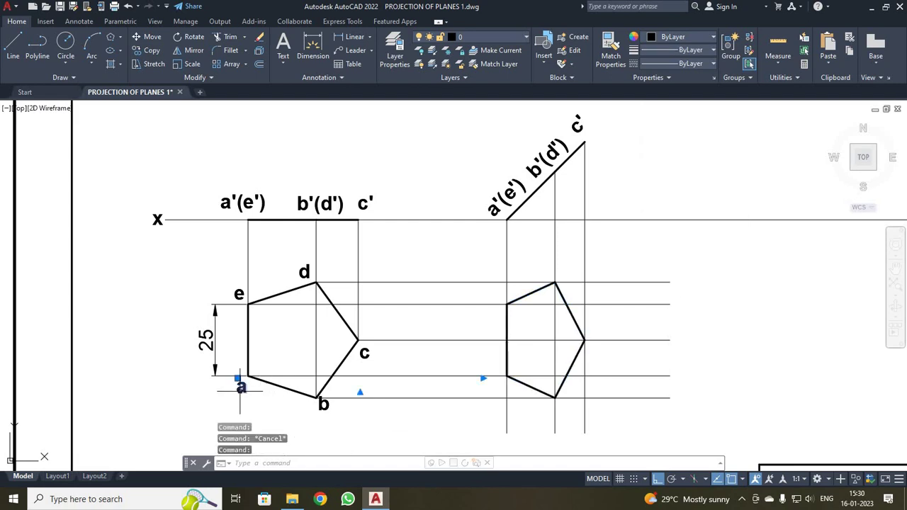
pyautogui.click(323, 404)
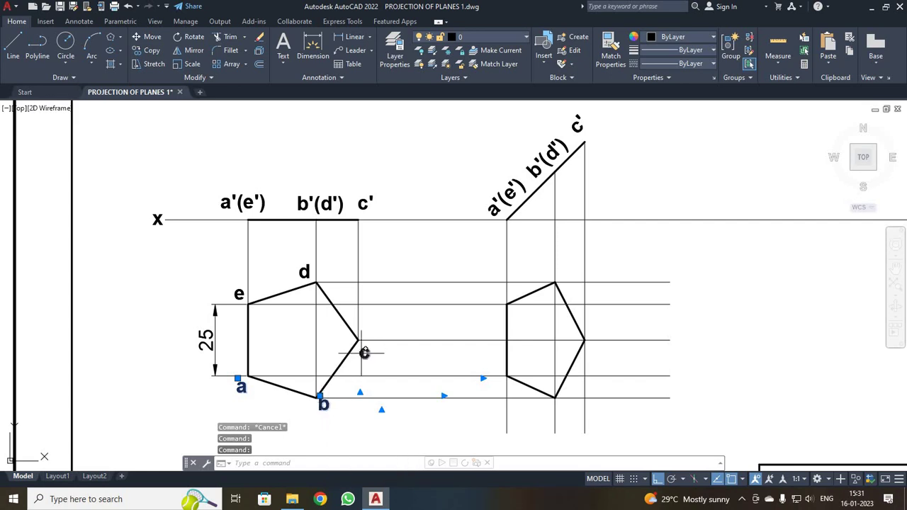
pyautogui.click(362, 352)
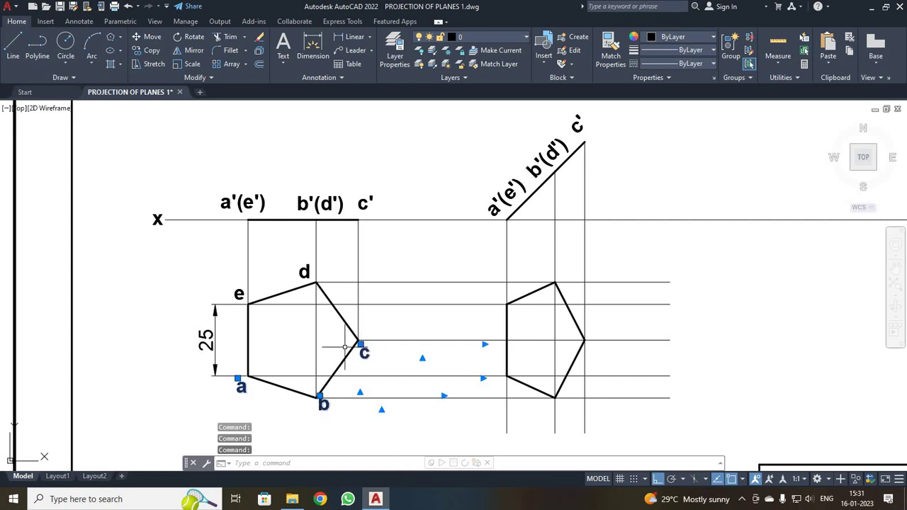
pyautogui.click(304, 272)
pyautogui.click(238, 292)
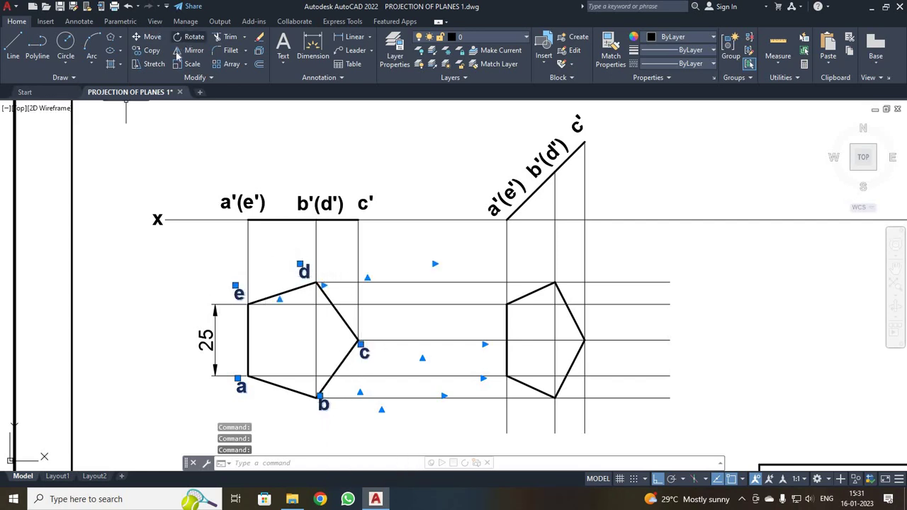
pyautogui.click(151, 53)
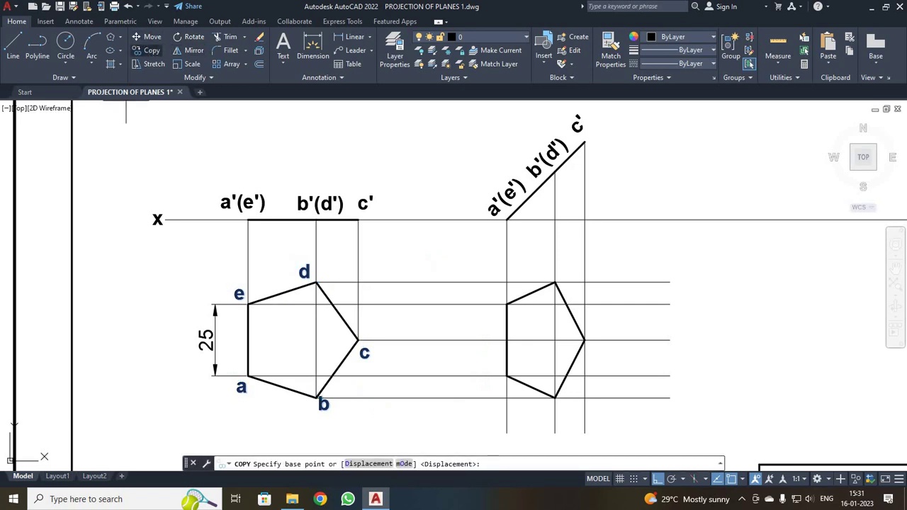
pyautogui.click(237, 391)
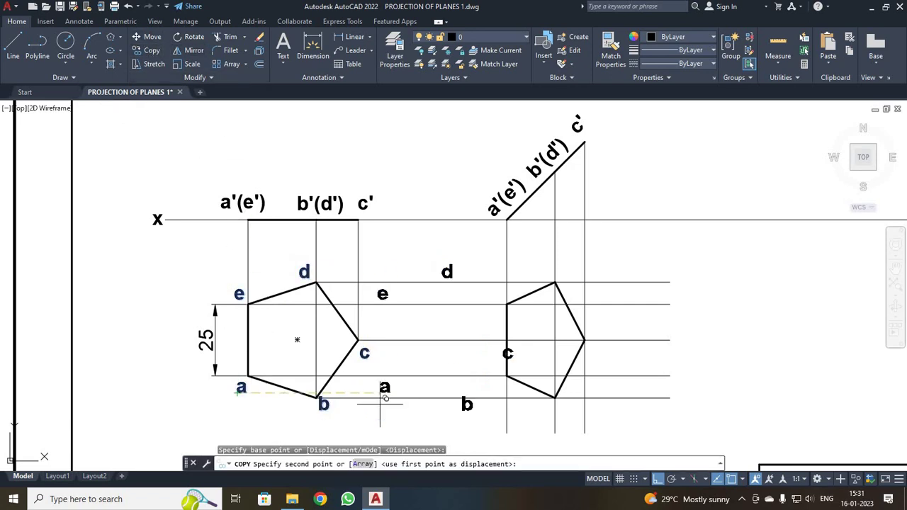
pyautogui.click(498, 387)
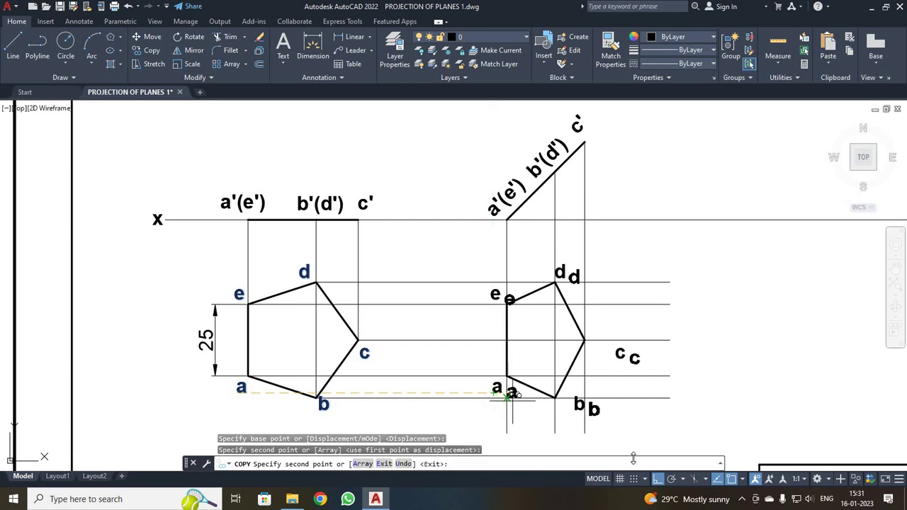
pyautogui.press('Escape')
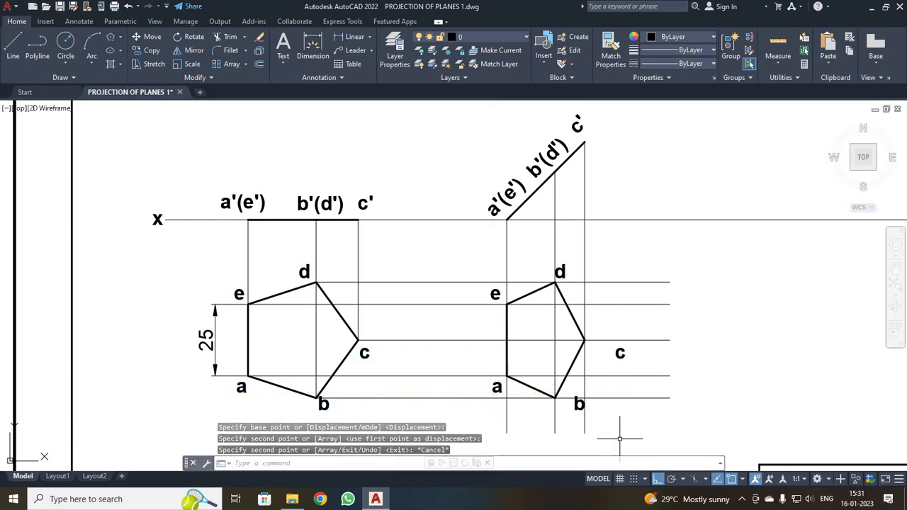
# Step: Change the copied labels a and b on the final top view to a1 and b1
pyautogui.doubleClick(498, 387)
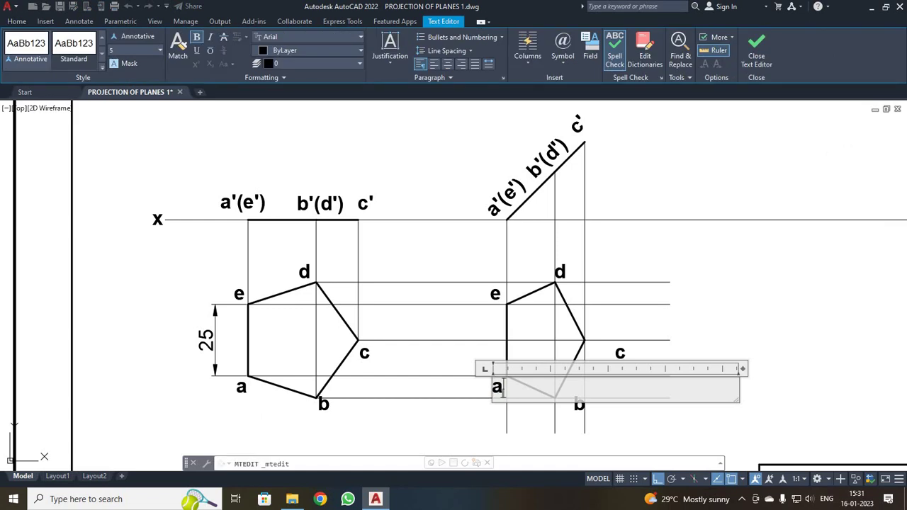
pyautogui.write('1')
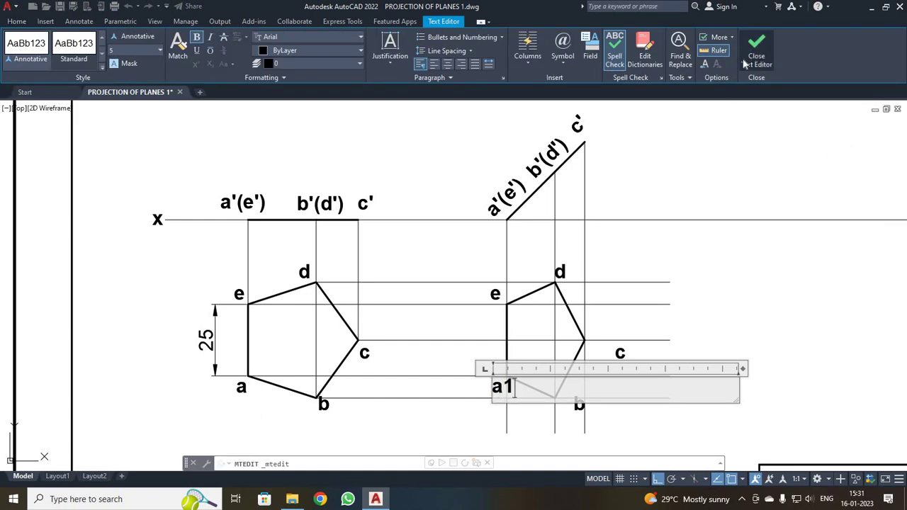
pyautogui.click(750, 55)
pyautogui.doubleClick(580, 403)
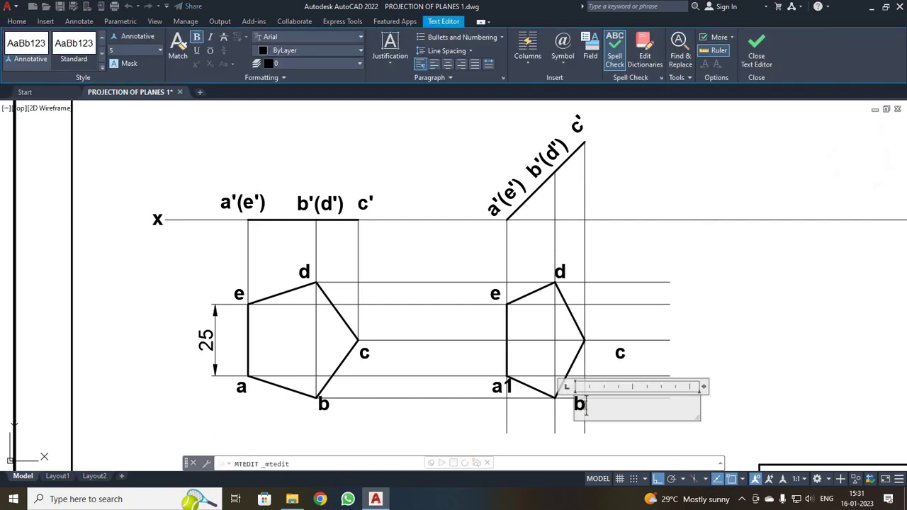
pyautogui.click(754, 57)
# Step: Change the copied labels c, d and e on the final top view to c1, d1 and e1
pyautogui.click(621, 352)
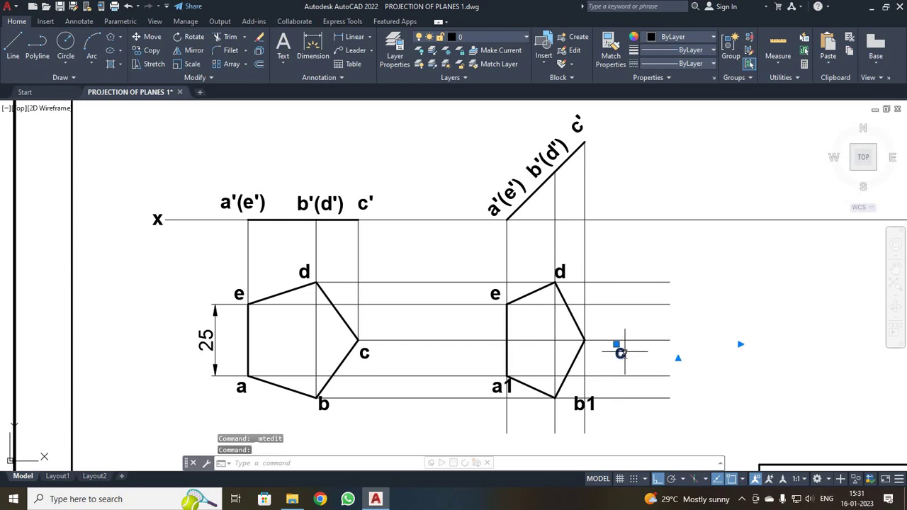
pyautogui.doubleClick(621, 353)
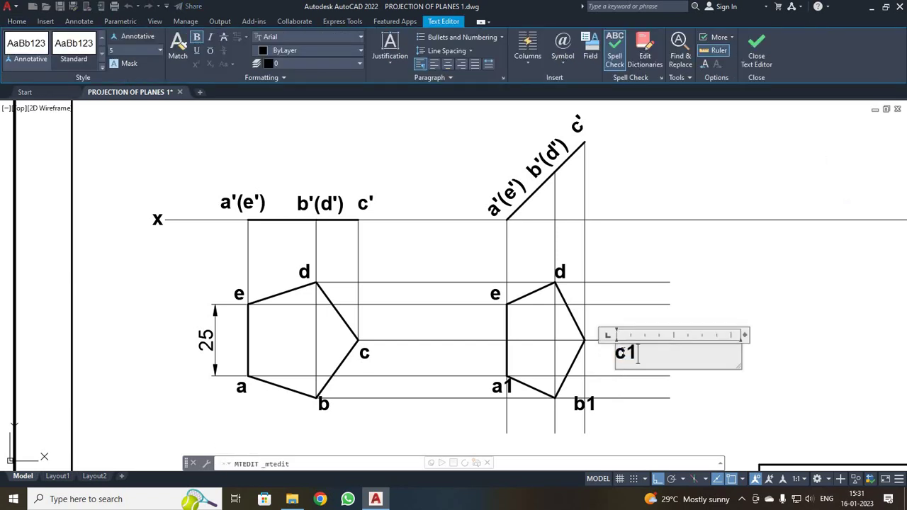
pyautogui.write('1')
pyautogui.click(757, 59)
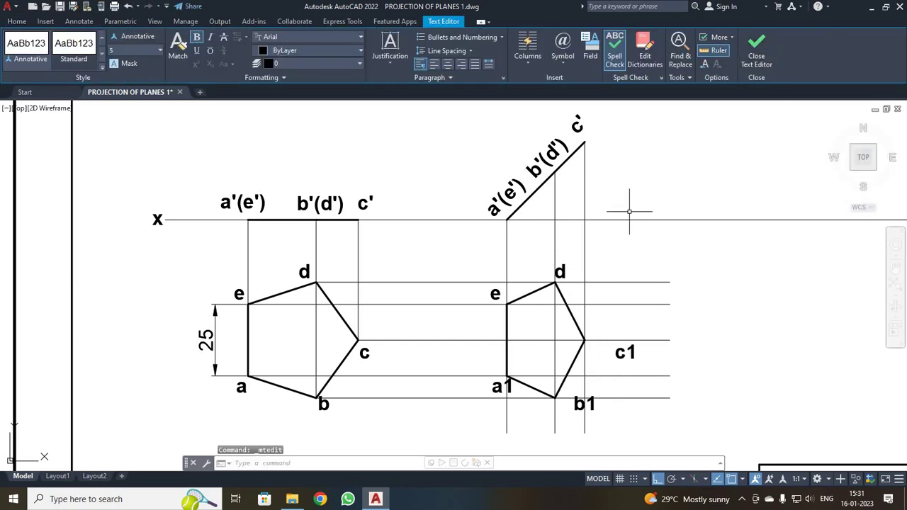
pyautogui.click(561, 271)
pyautogui.doubleClick(566, 269)
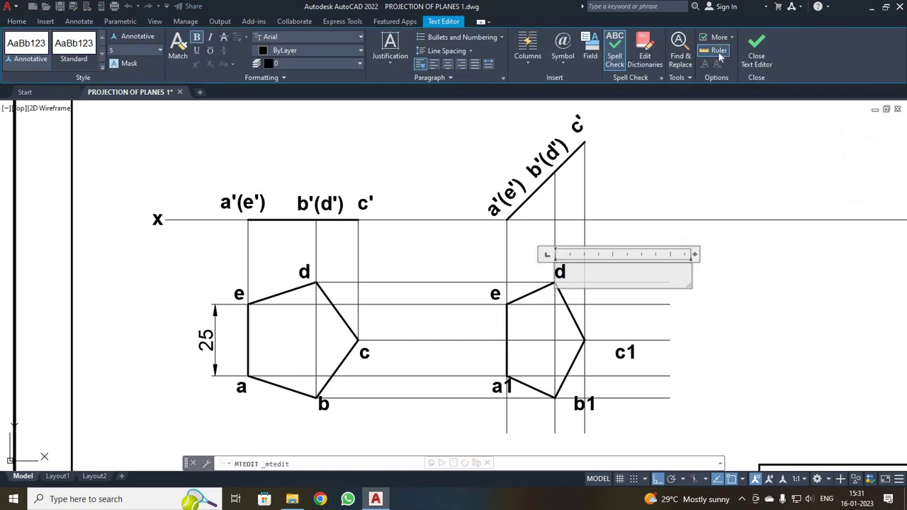
pyautogui.click(755, 51)
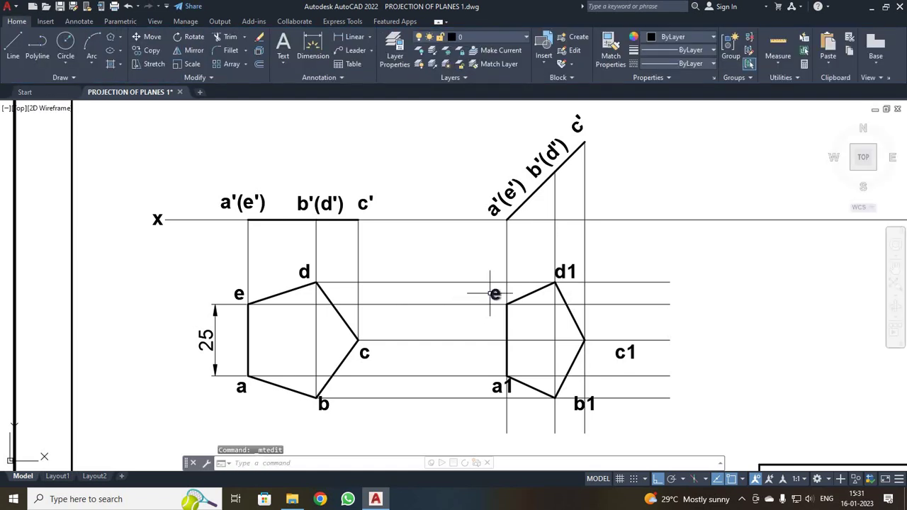
pyautogui.doubleClick(495, 294)
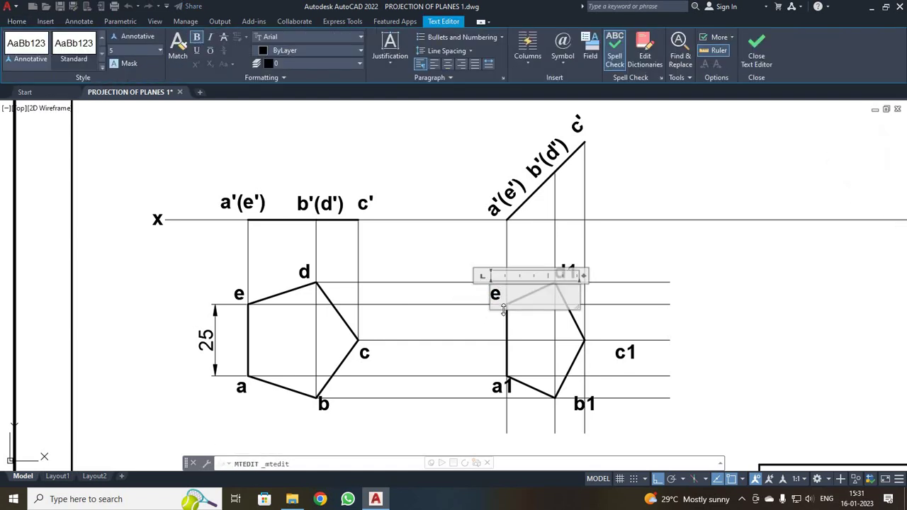
pyautogui.click(752, 44)
# Step: Move the label a1 slightly to the left so it clears the vertical projector beside its vertex
pyautogui.scroll(2, 635, 403)
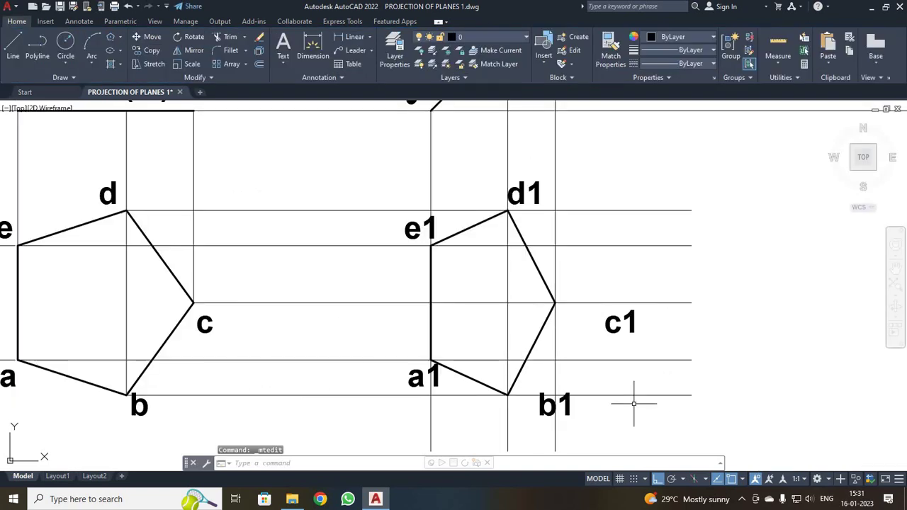
pyautogui.click(417, 381)
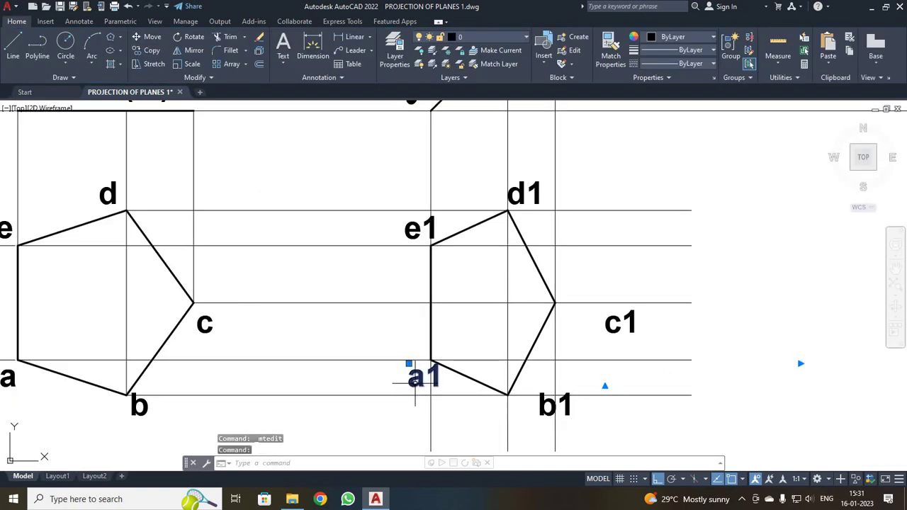
pyautogui.press('Return')
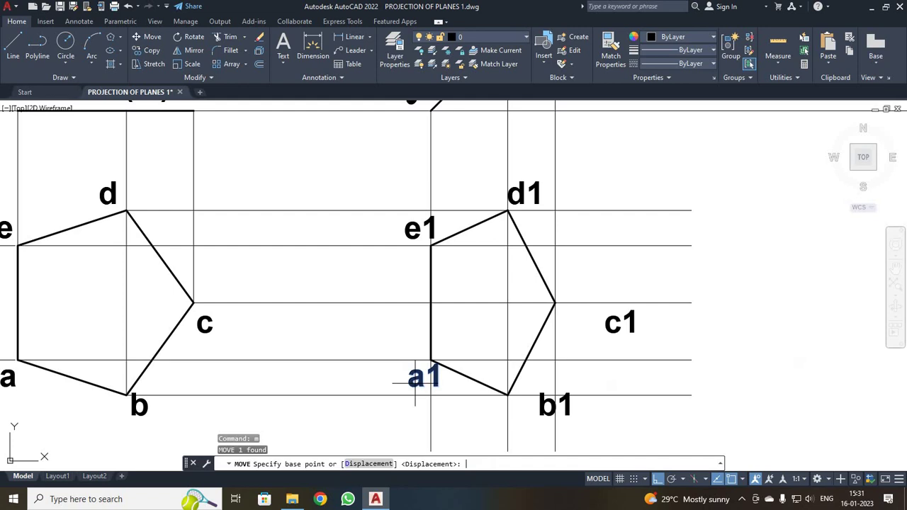
pyautogui.click(415, 383)
pyautogui.click(400, 375)
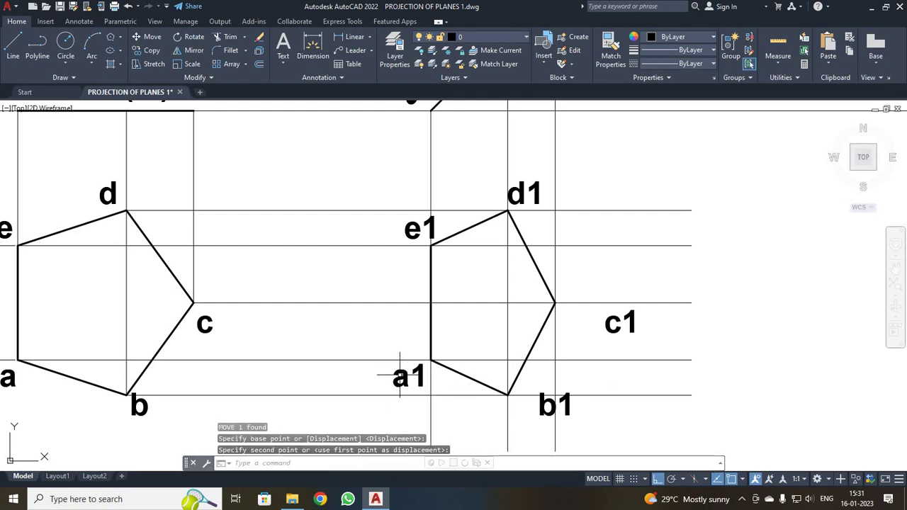
pyautogui.click(545, 409)
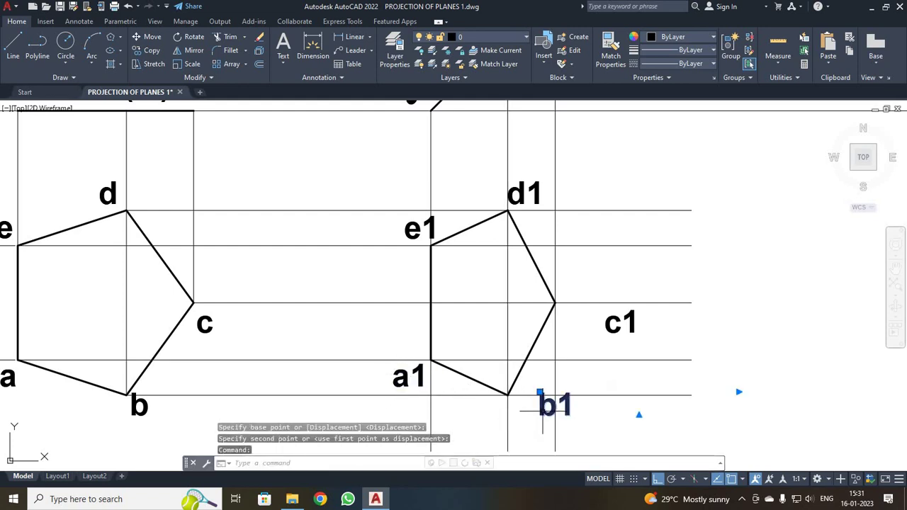
pyautogui.click(143, 37)
pyautogui.press('Return')
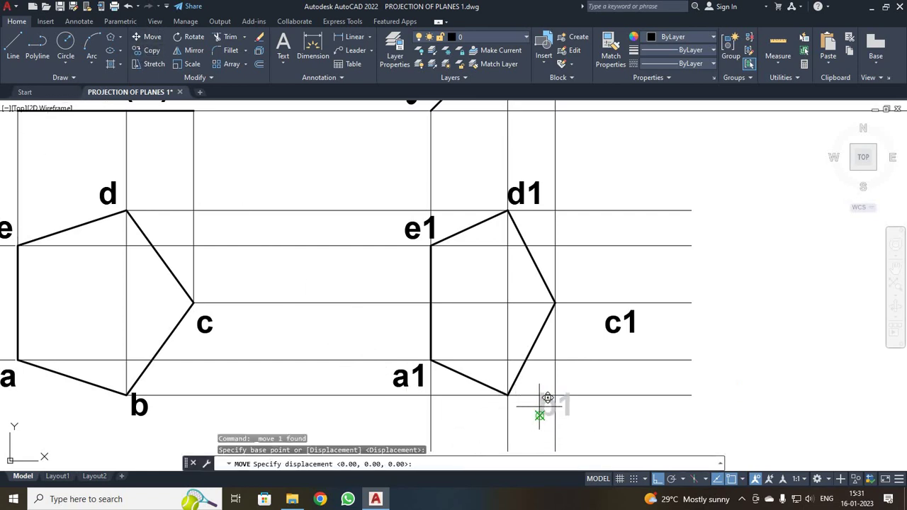
pyautogui.press('Escape')
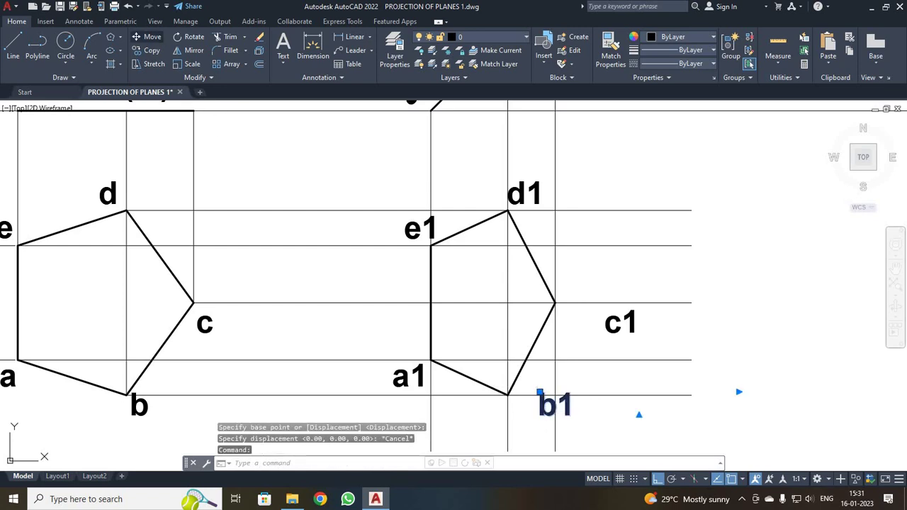
# Step: Turn Ortho off and move the label b1 directly below the lowest vertex of the final top view
pyautogui.click(153, 37)
pyautogui.click(540, 402)
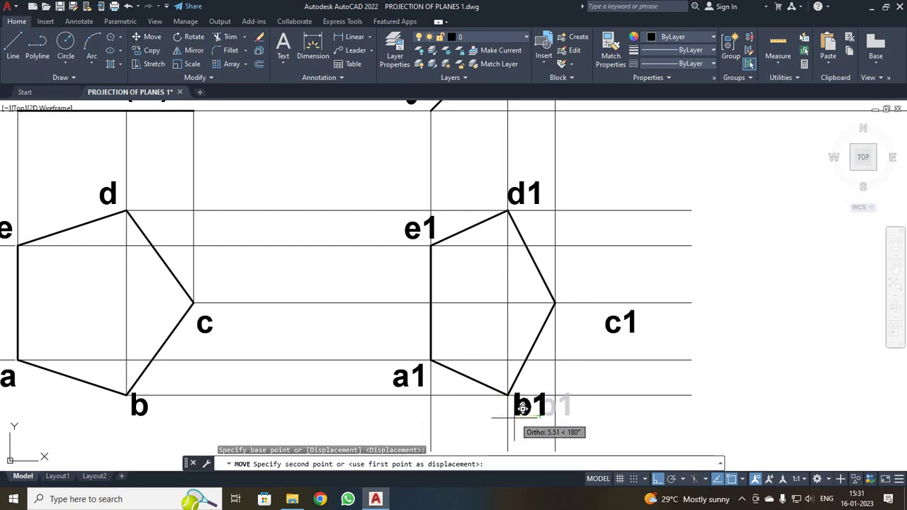
pyautogui.press('F8')
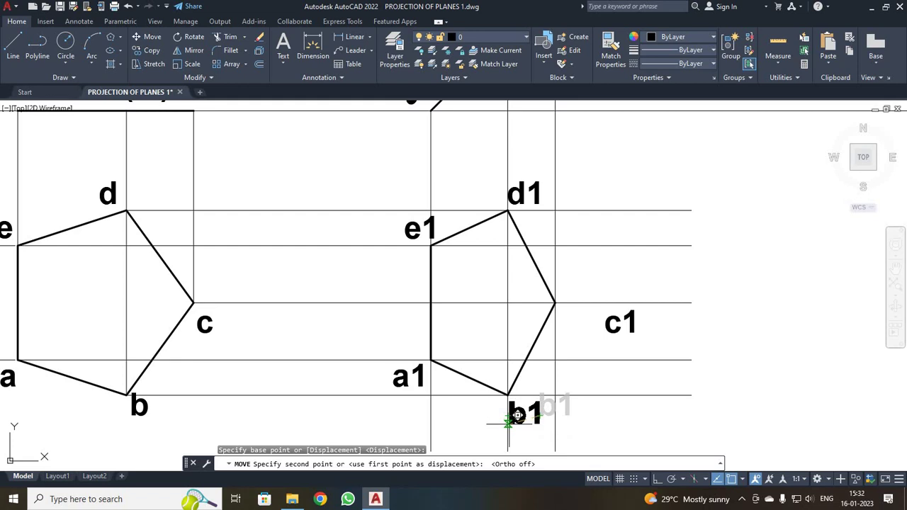
pyautogui.click(517, 414)
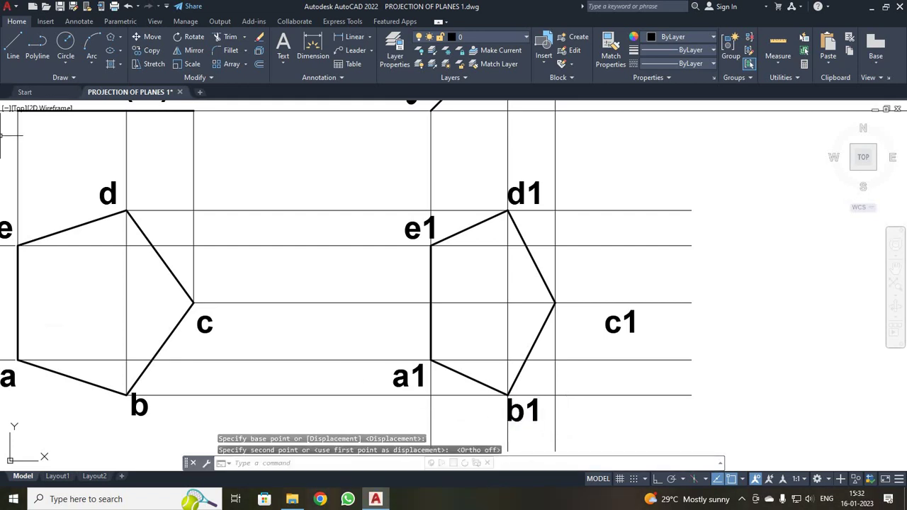
# Step: Move the label c1 next to the rightmost vertex of the final top view, just below the horizontal projector
pyautogui.click(618, 325)
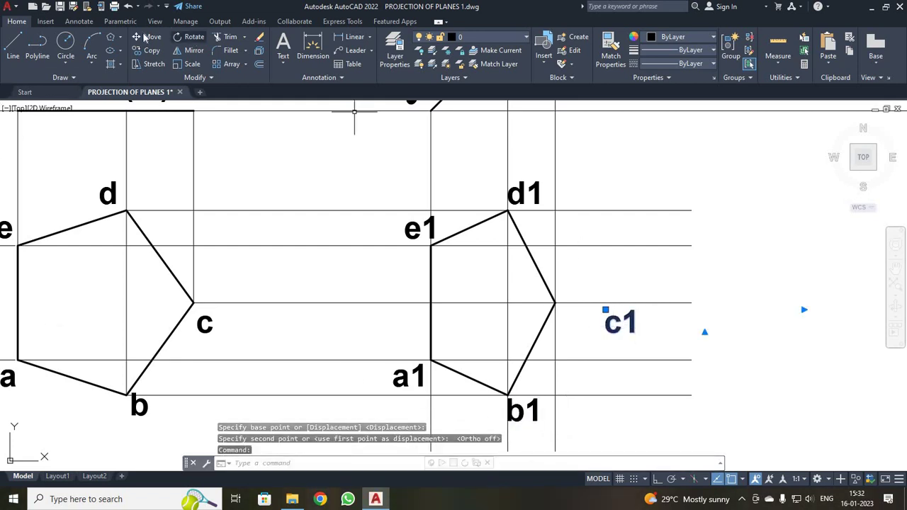
pyautogui.write('m')
pyautogui.press('Return')
pyautogui.click(604, 332)
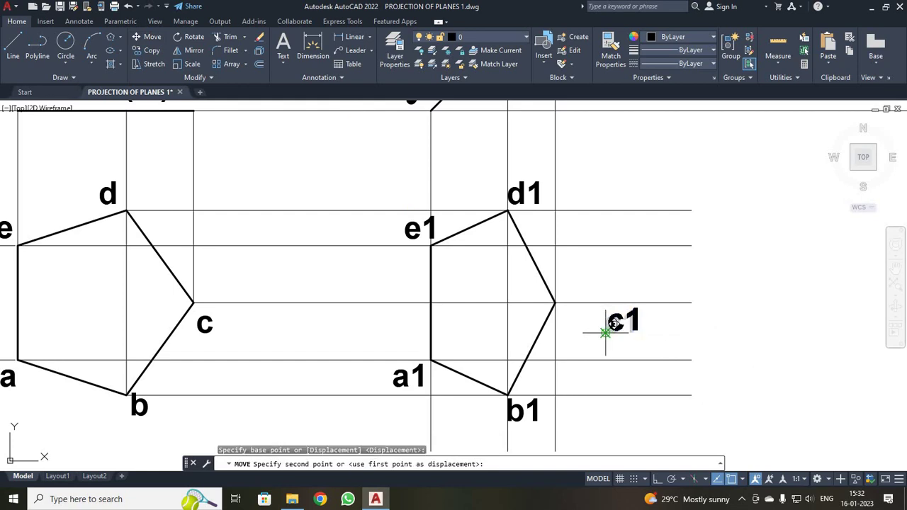
pyautogui.click(555, 323)
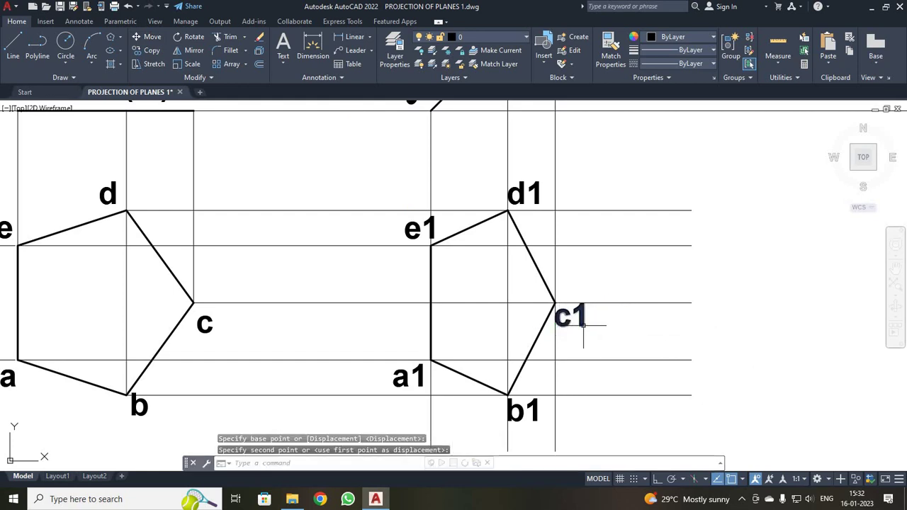
# Step: Move the label d1 slightly right and down so it clears the vertical projector through its vertex
pyautogui.click(522, 192)
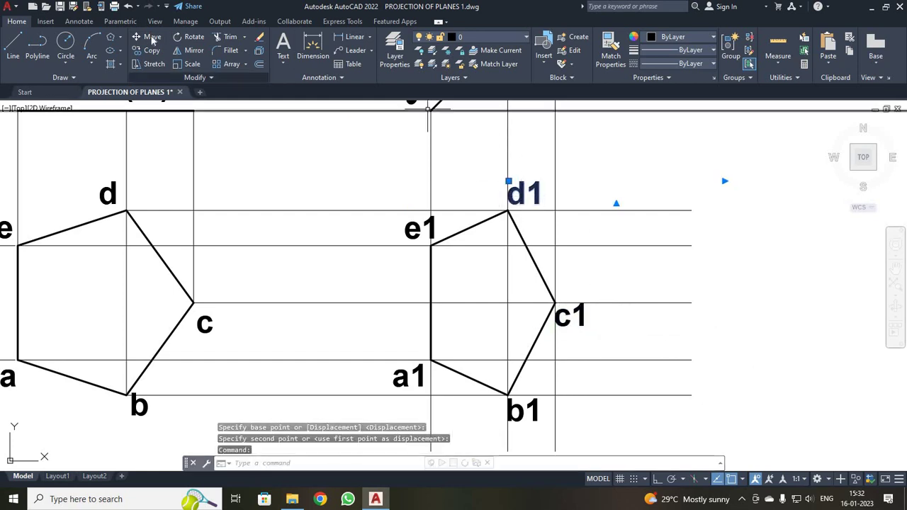
pyautogui.write('m')
pyautogui.press('Return')
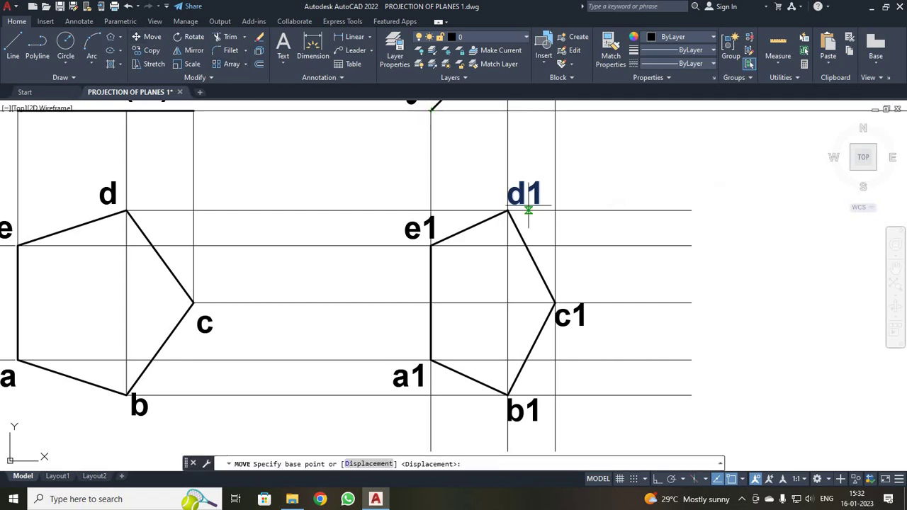
pyautogui.click(507, 204)
pyautogui.click(514, 206)
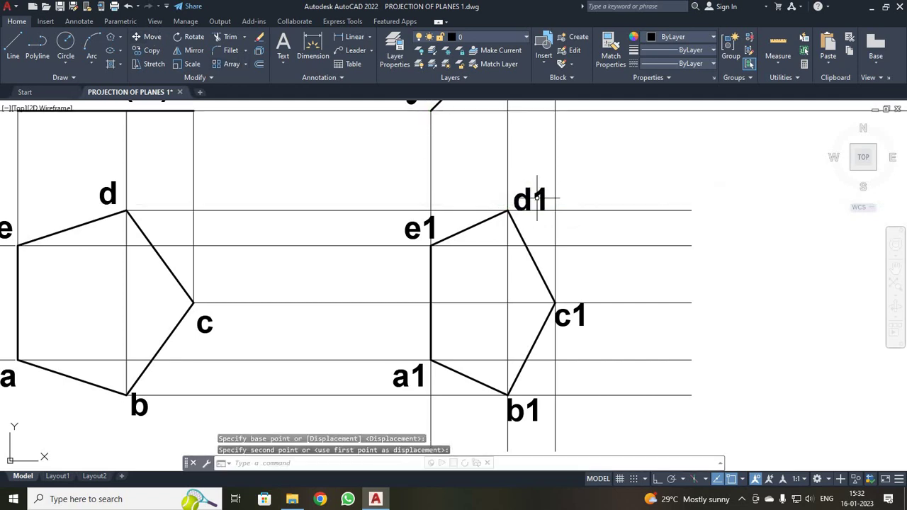
# Step: Move the label e1 slightly left and down so it clears the vertical projector beside its vertex
pyautogui.click(416, 228)
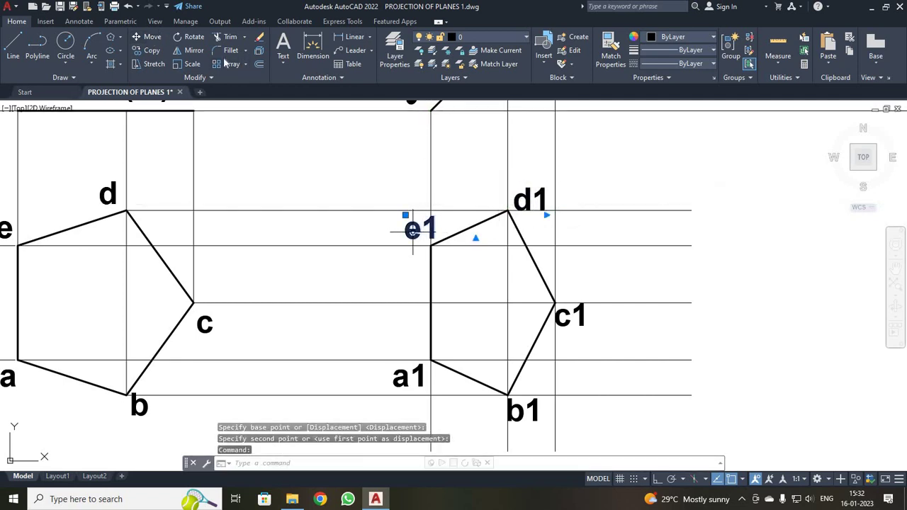
pyautogui.click(150, 36)
pyautogui.click(404, 238)
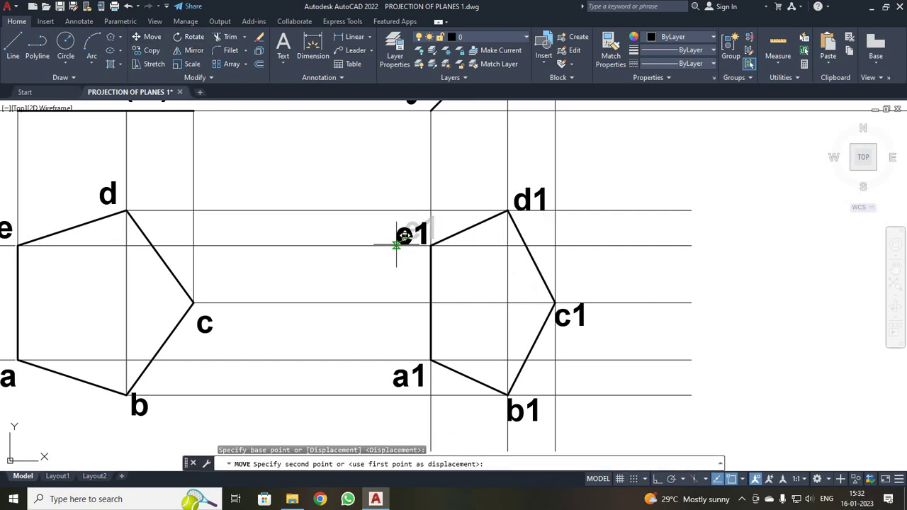
pyautogui.click(397, 245)
# Step: Zoom to All to review the complete projections alongside the problem statement and title block
pyautogui.scroll(-4, 590, 349)
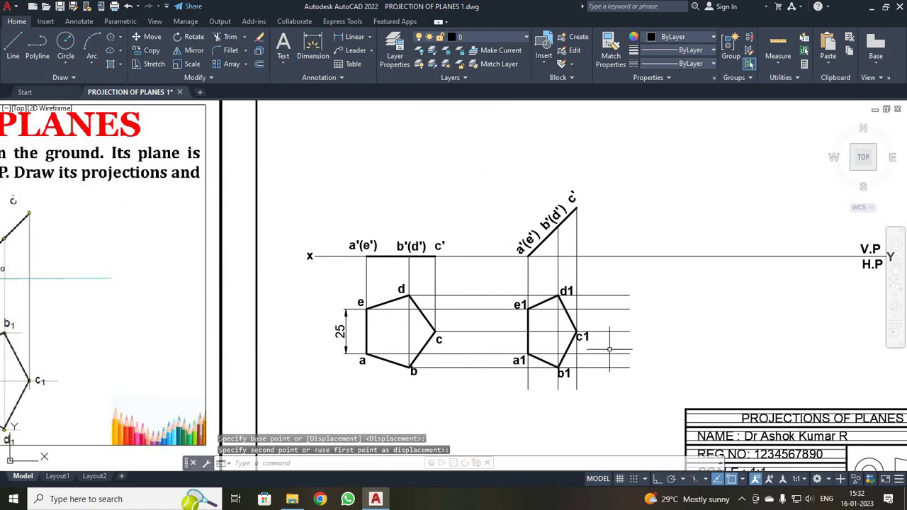
pyautogui.write('z')
pyautogui.press('Return')
pyautogui.write('a')
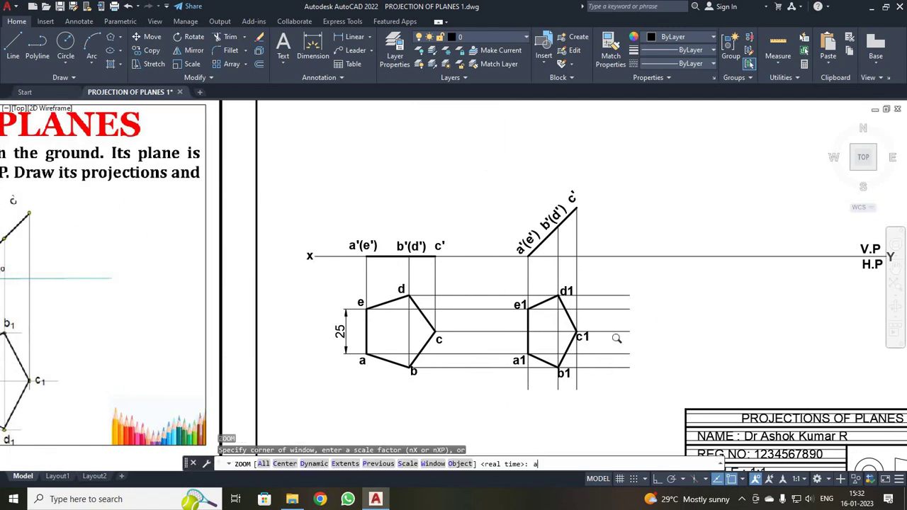
pyautogui.press('Return')
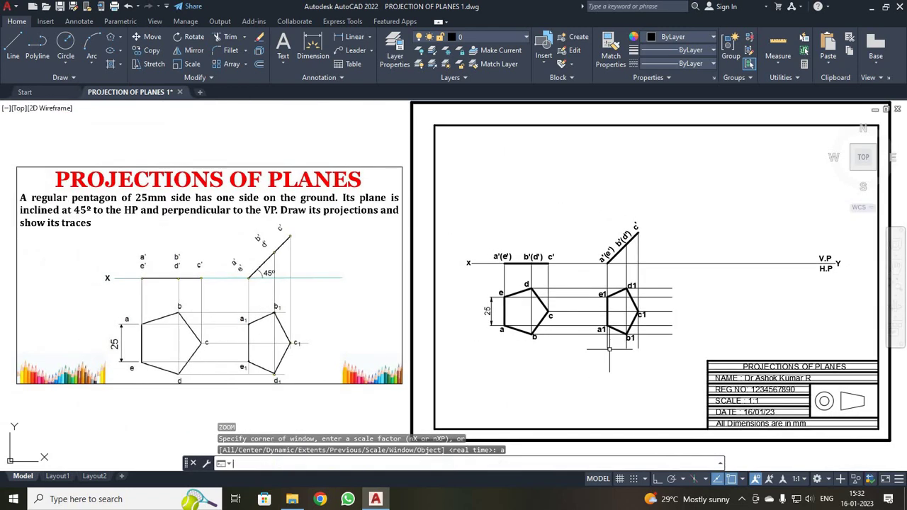